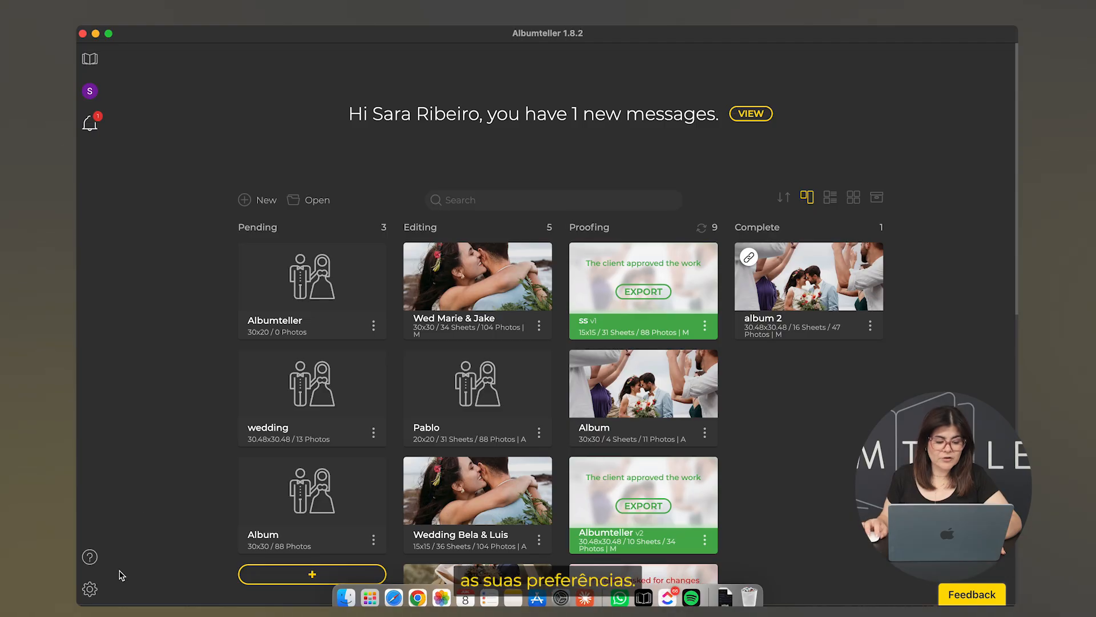
Open the app preferences and scroll through them
click(89, 589)
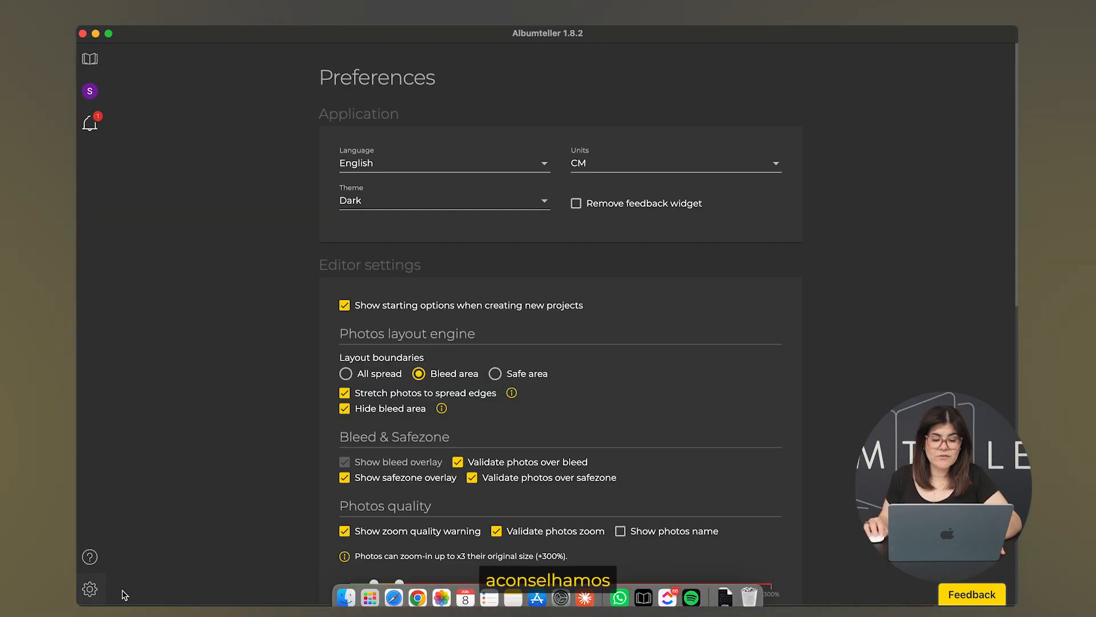
scroll(644, 563, down, 1)
scroll(643, 563, down, 2)
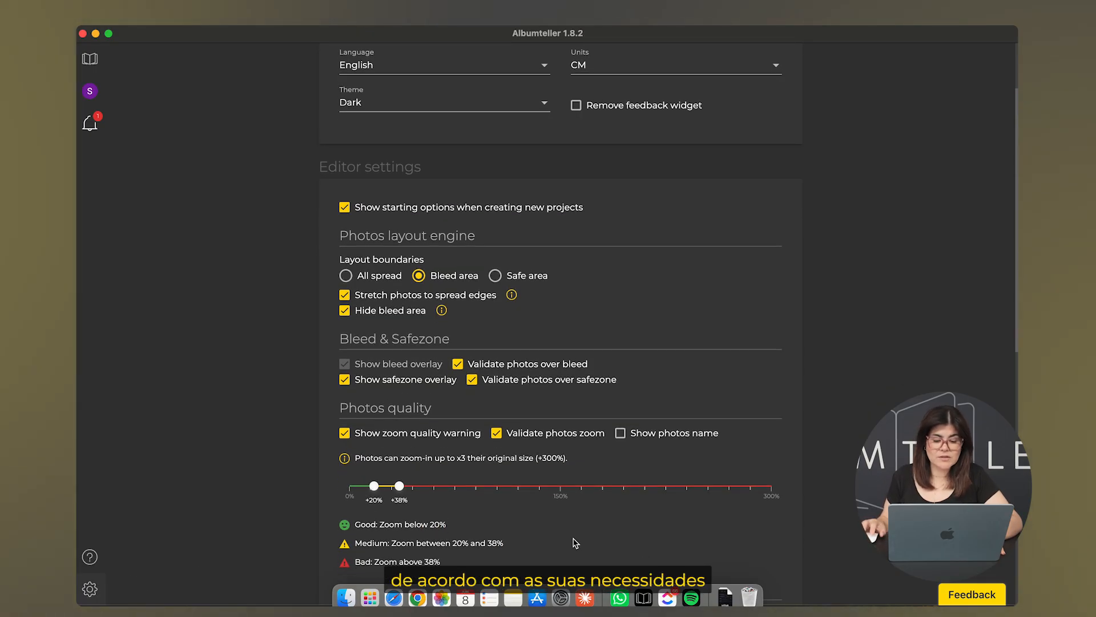
scroll(575, 543, down, 5)
scroll(575, 543, down, 9)
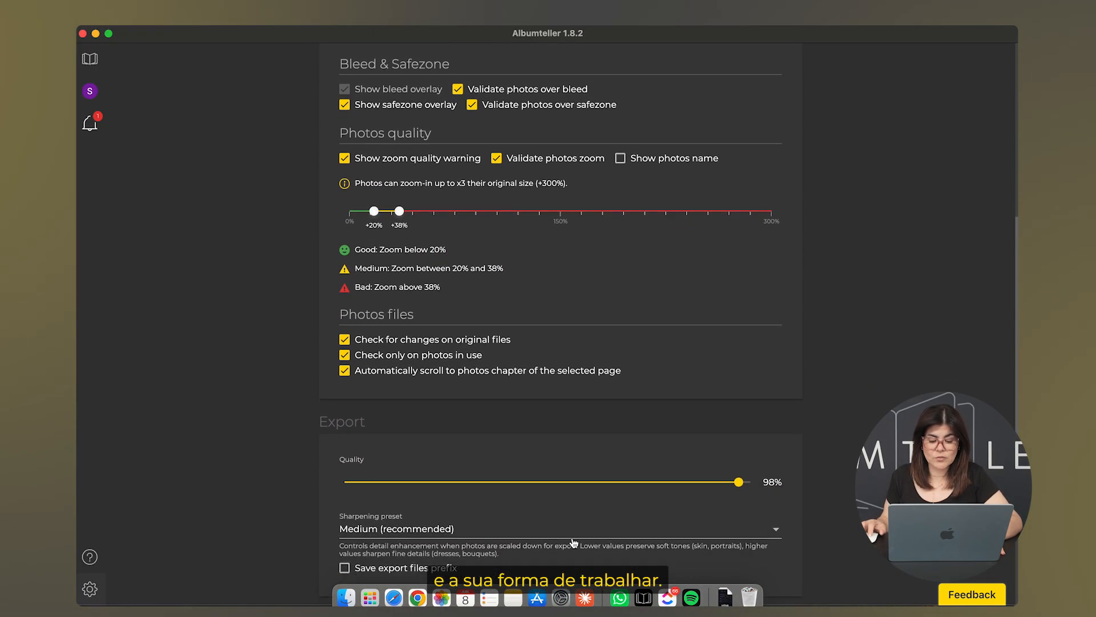
scroll(574, 542, down, 3)
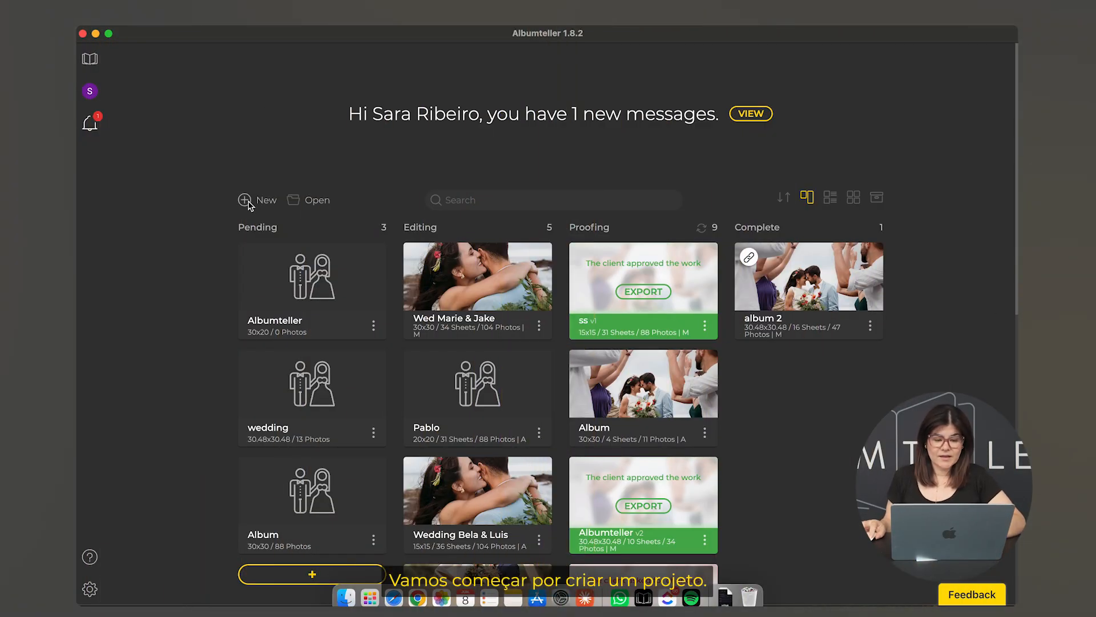
Create a new album from the 30x20 (60 x 20 cm) template named 'Albumteller'
click(248, 202)
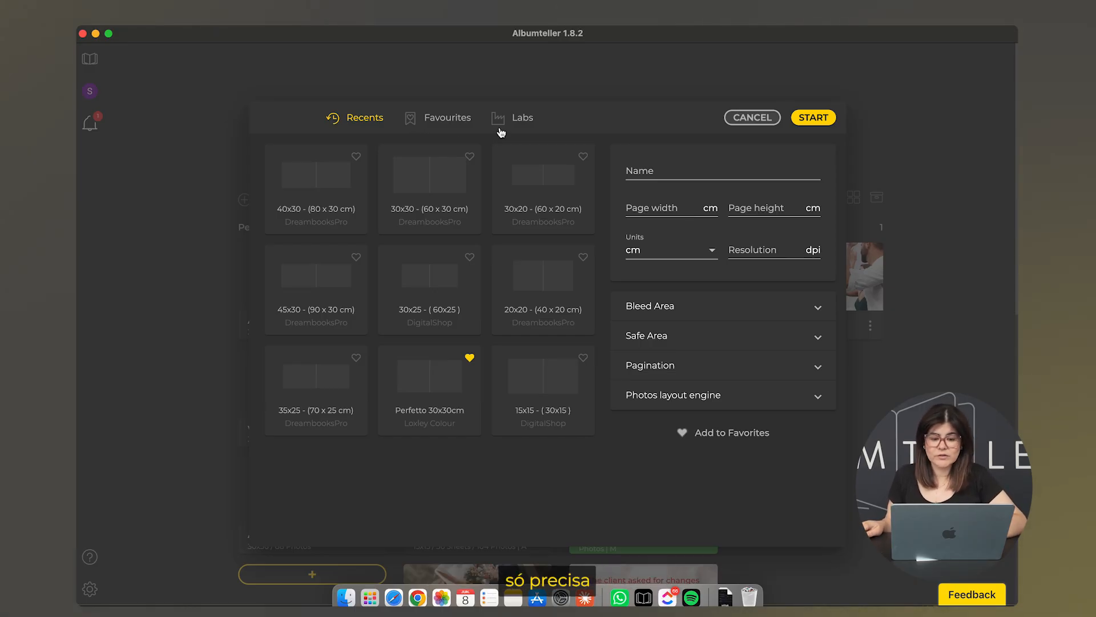
click(543, 187)
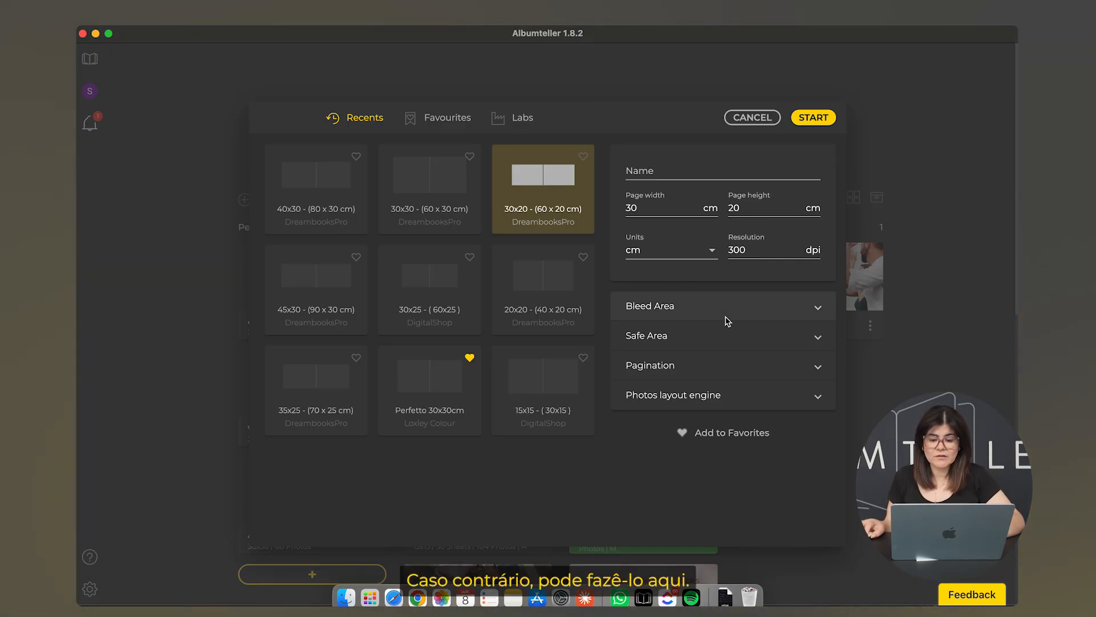
click(665, 174)
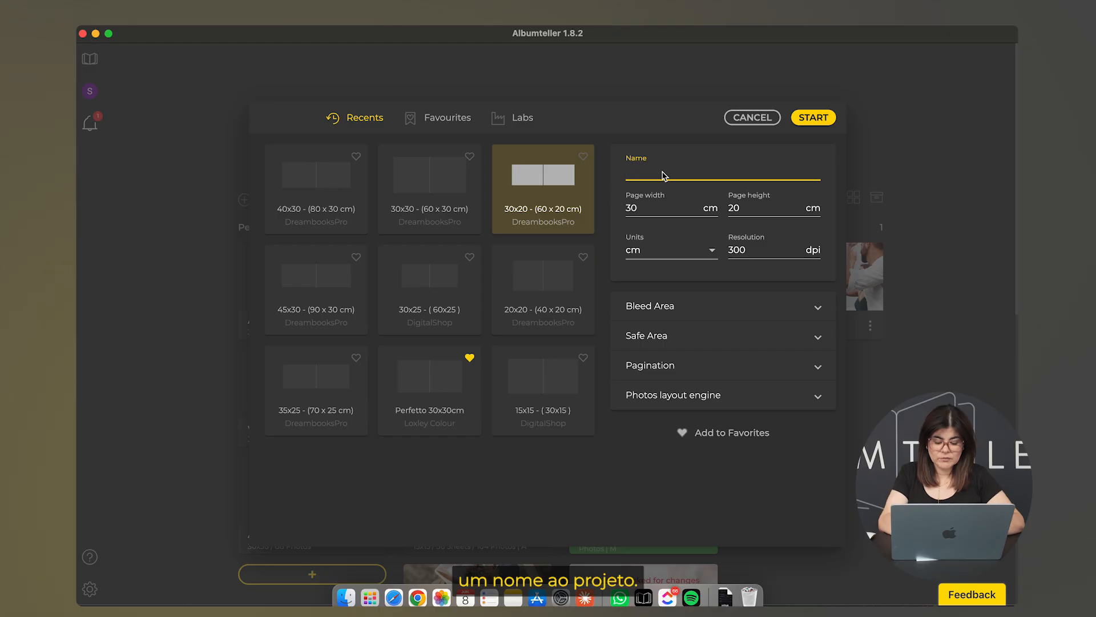
text(Albumteller)
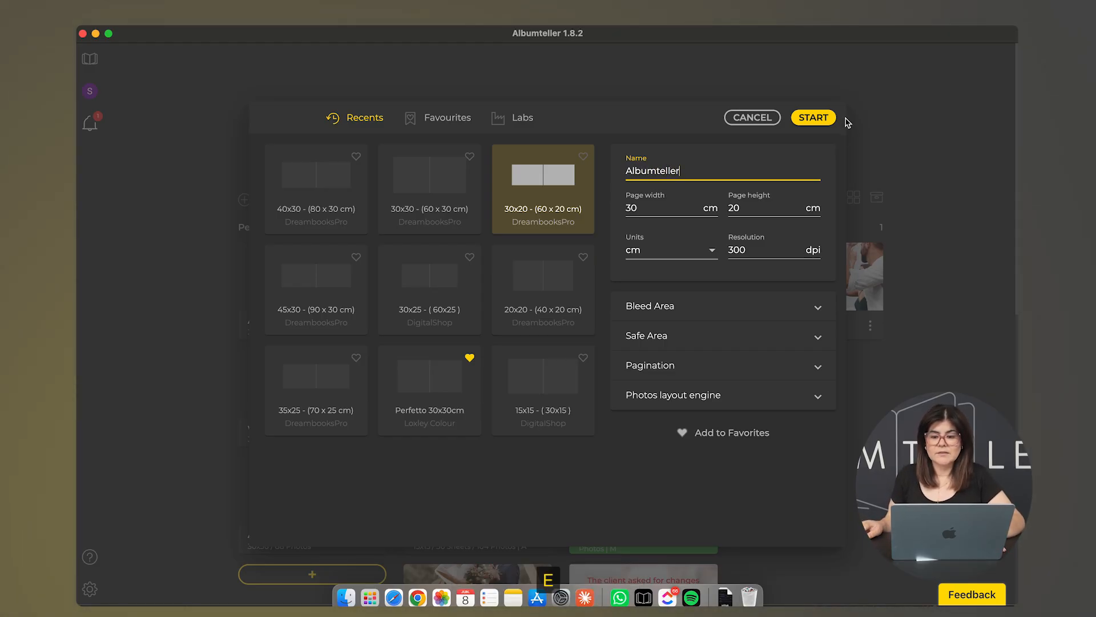
click(820, 122)
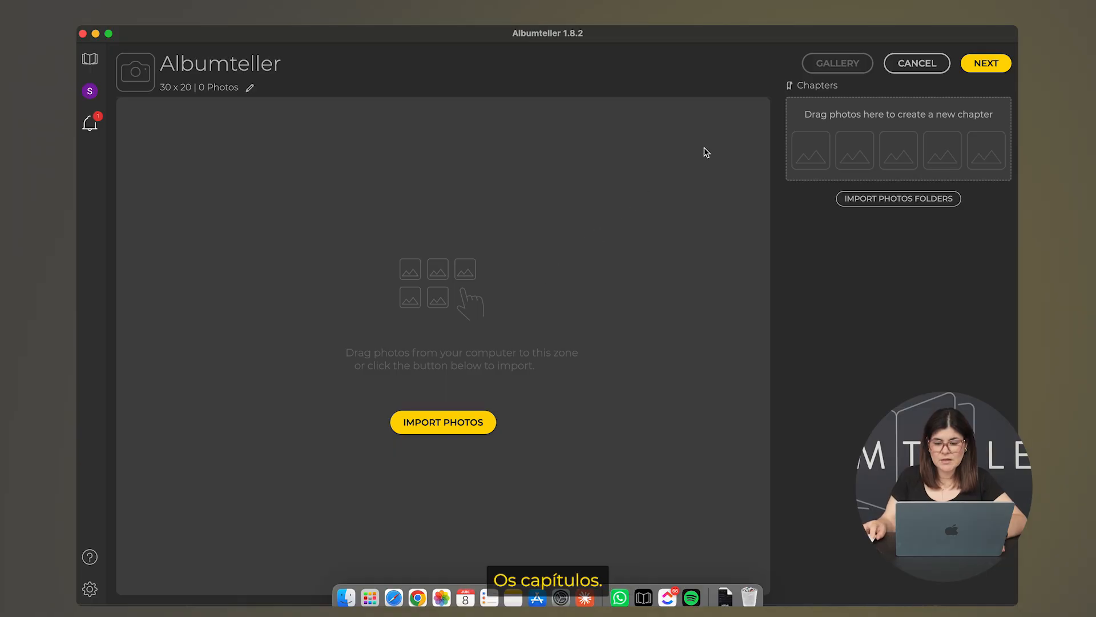
click(805, 87)
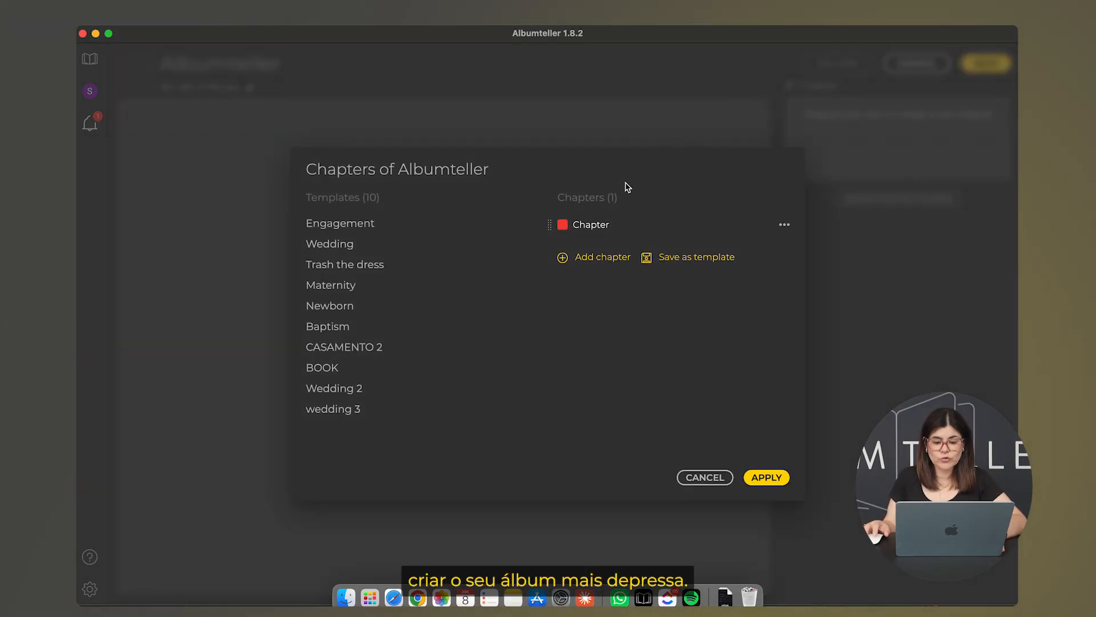
click(354, 228)
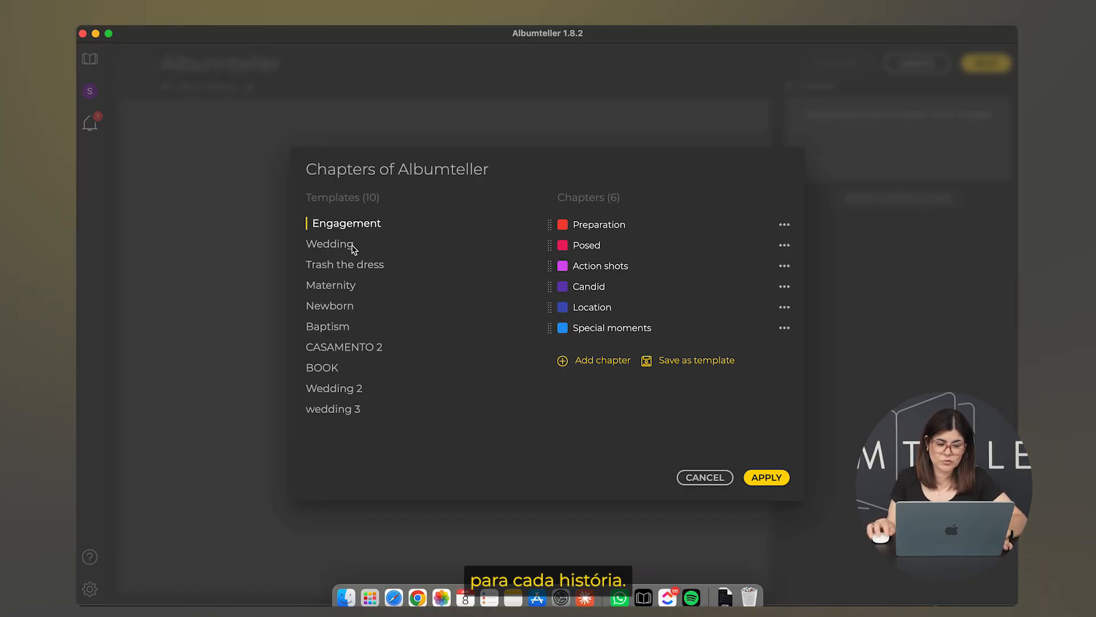
click(354, 249)
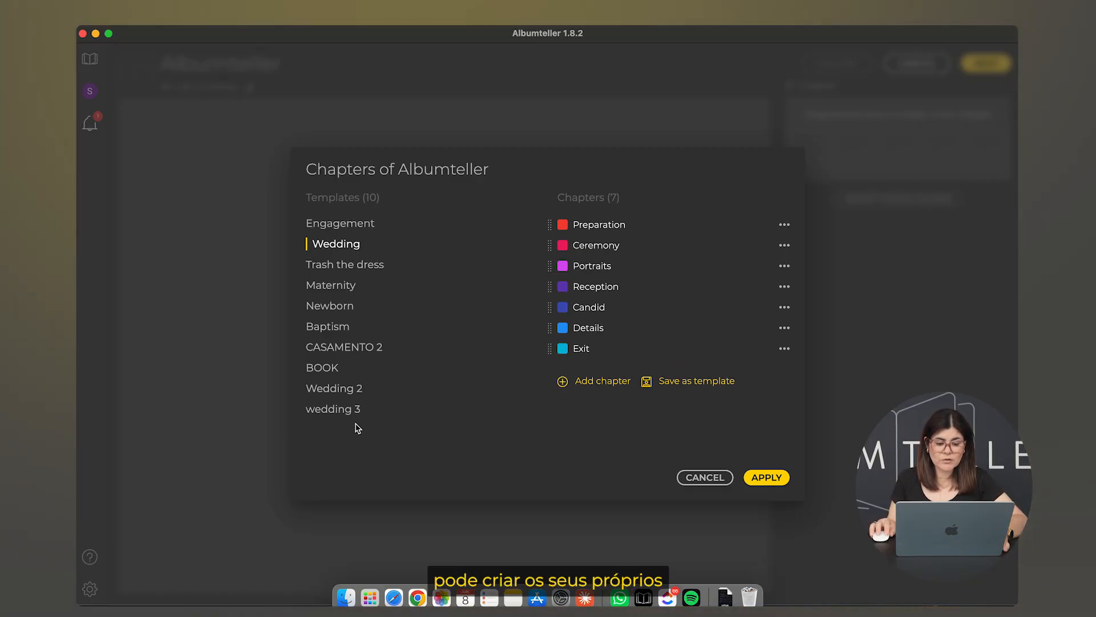
click(355, 394)
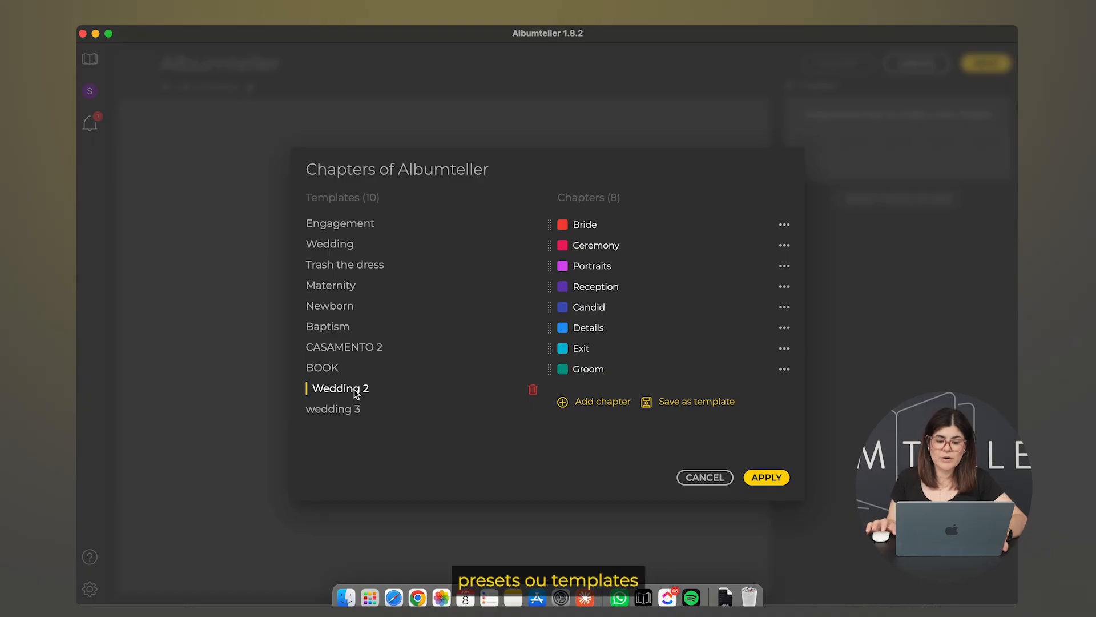
click(352, 411)
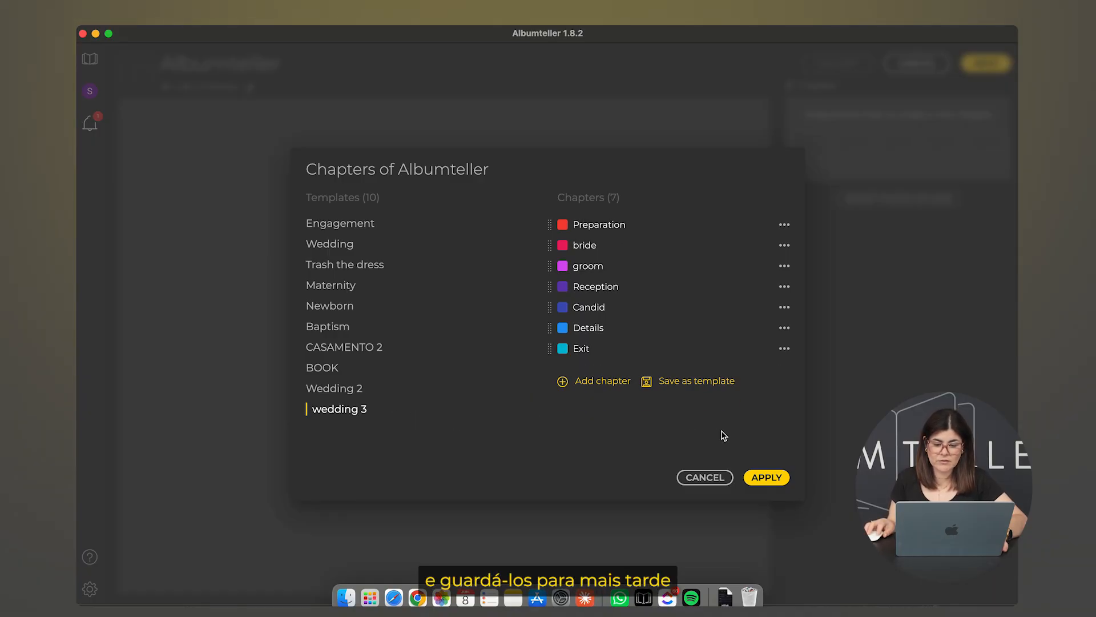
click(705, 478)
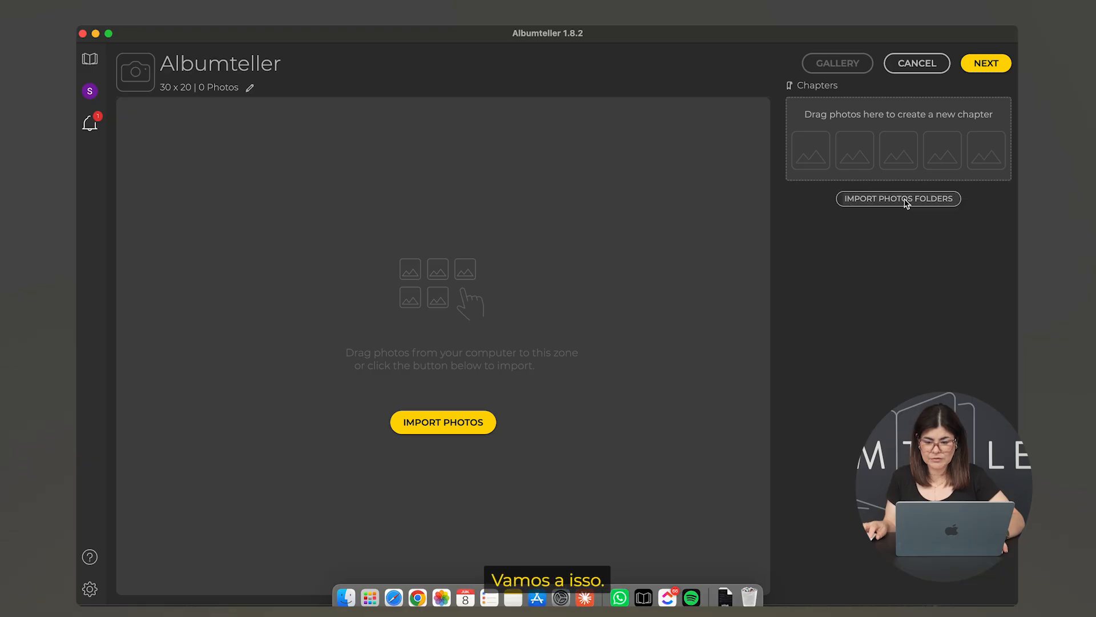
Import folders 1 through 7 from FOTOS ALBUM as chapters, 88 photos in total
click(907, 203)
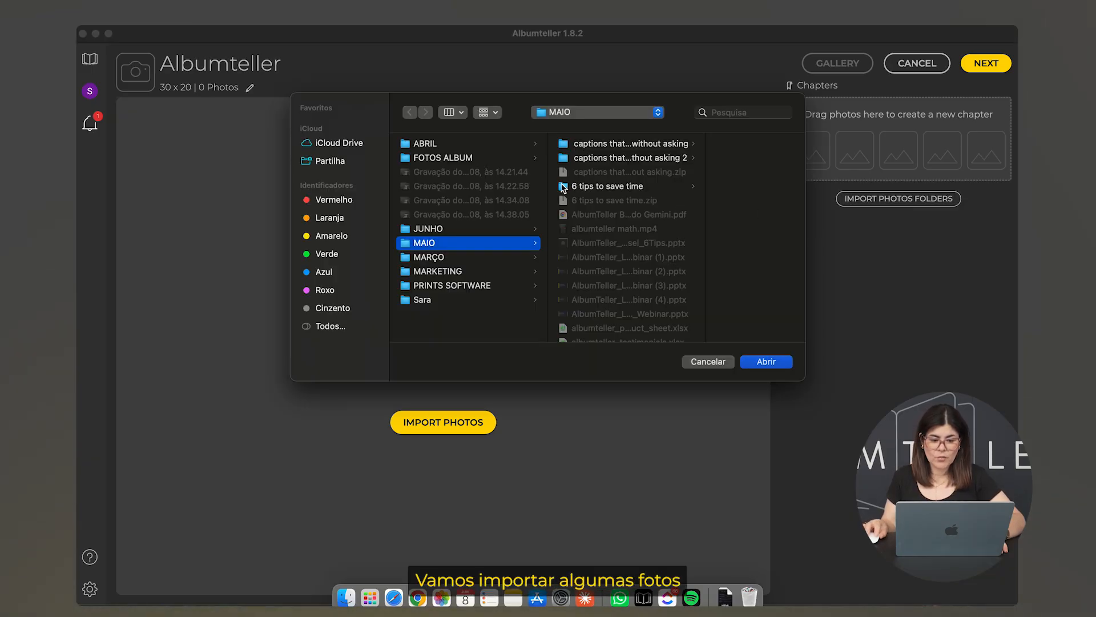
click(444, 157)
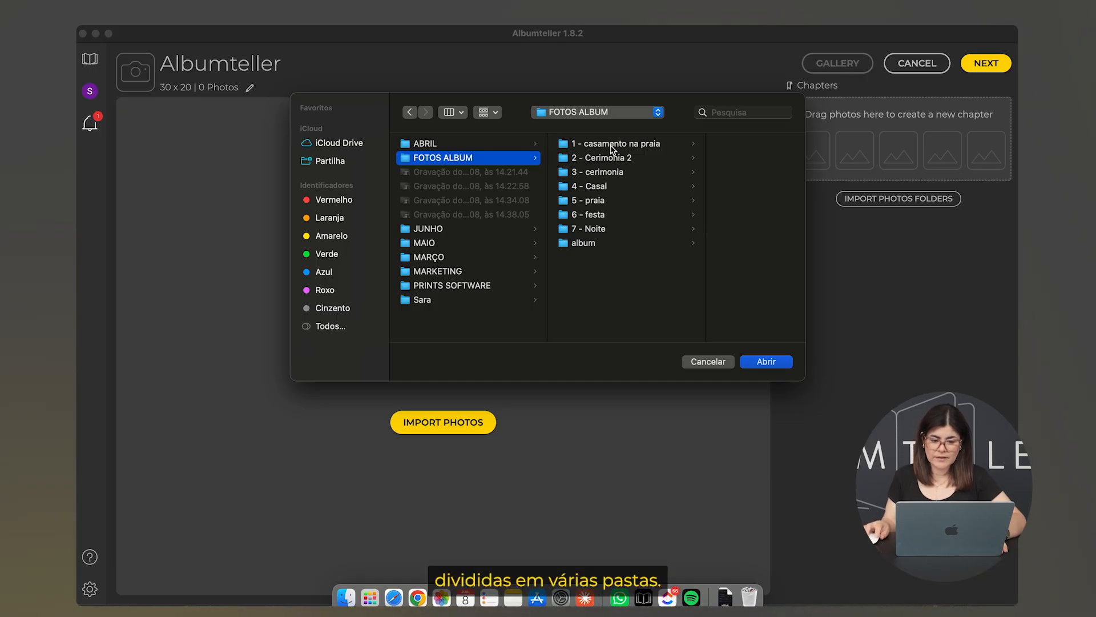
click(612, 150)
shift+click(562, 231)
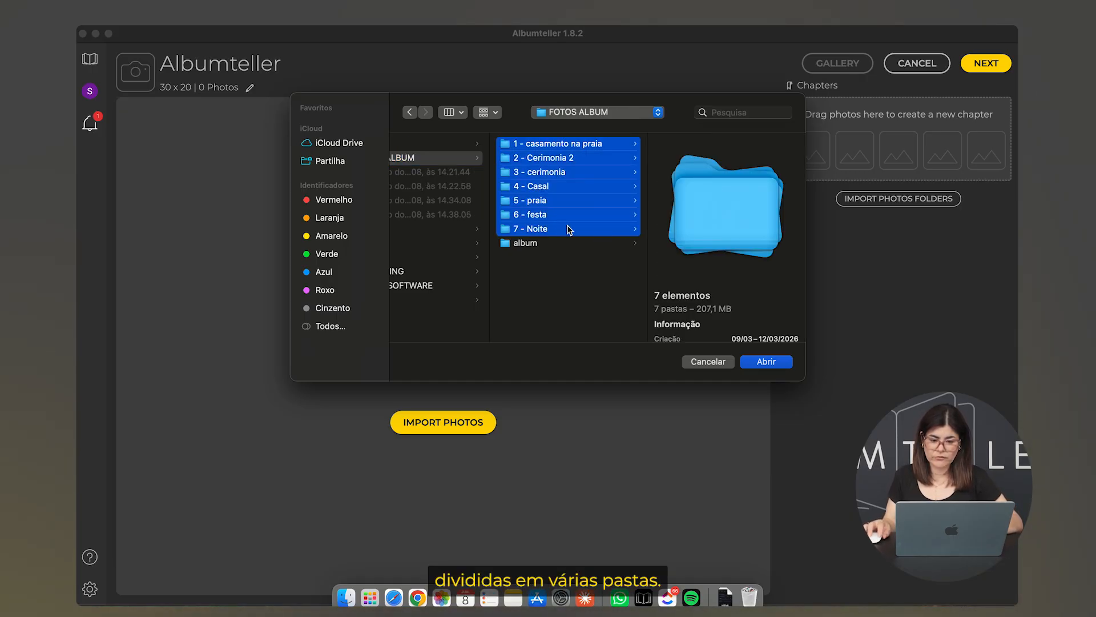
click(771, 366)
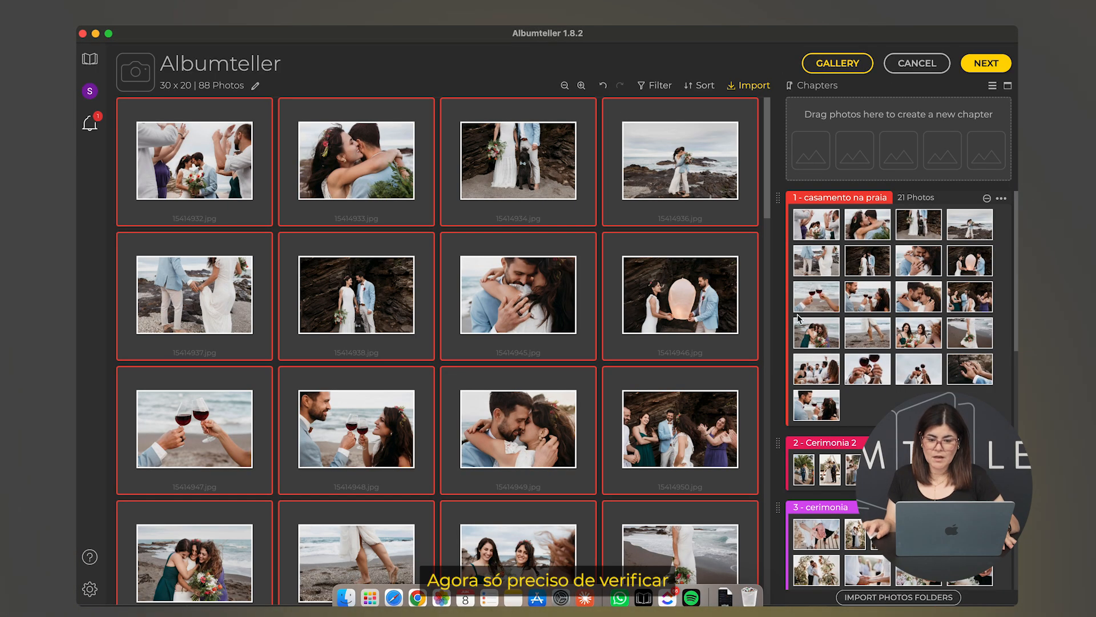
scroll(815, 310, down, 10)
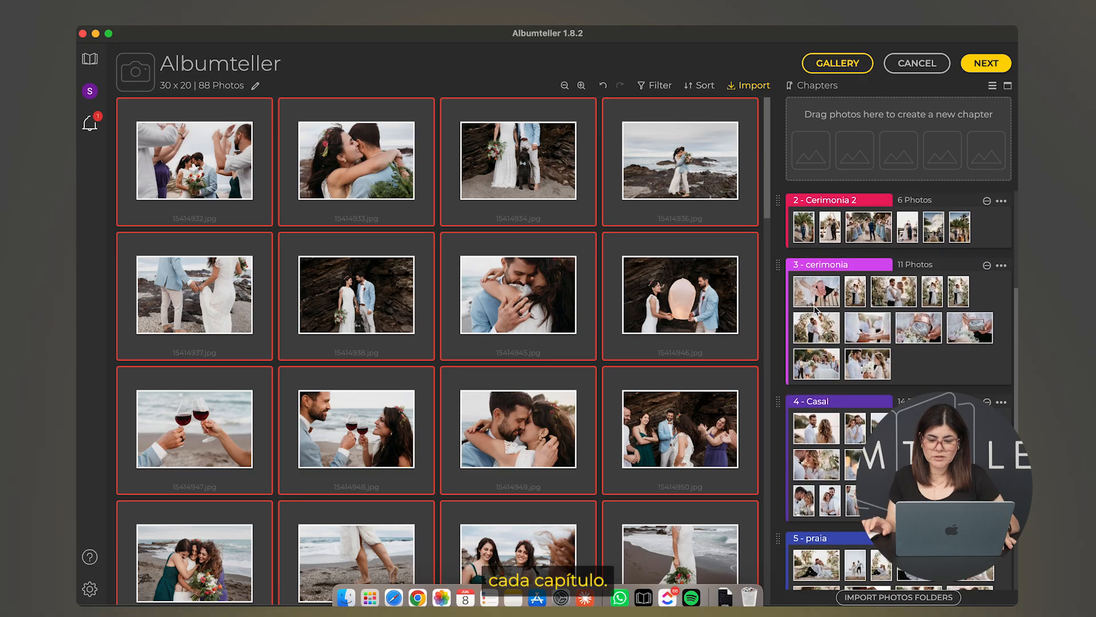
scroll(815, 310, down, 10)
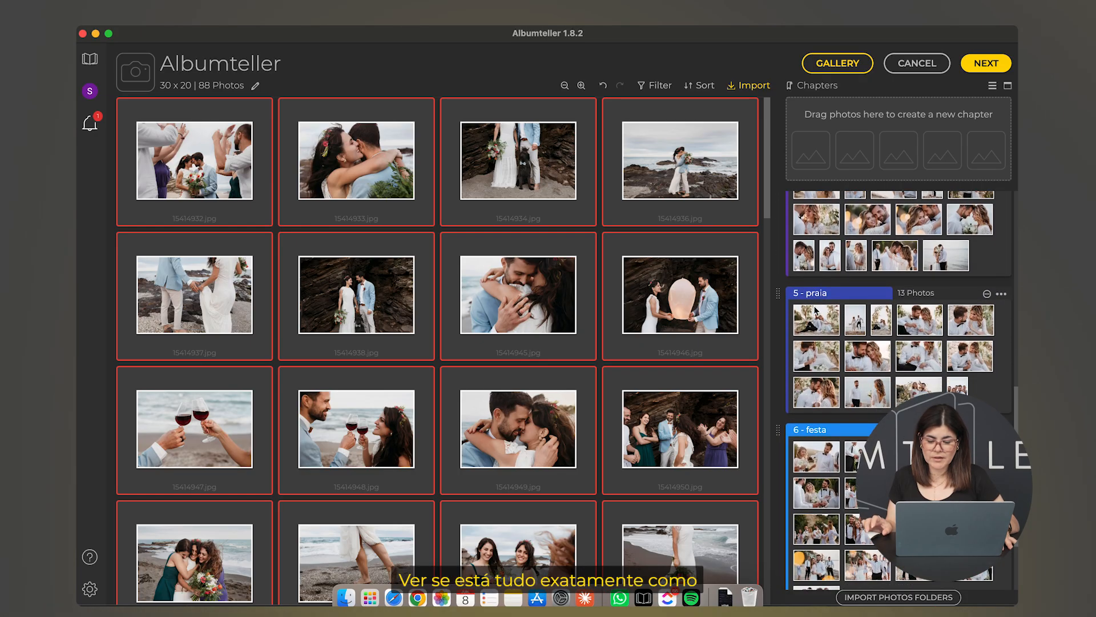
scroll(815, 310, down, 2)
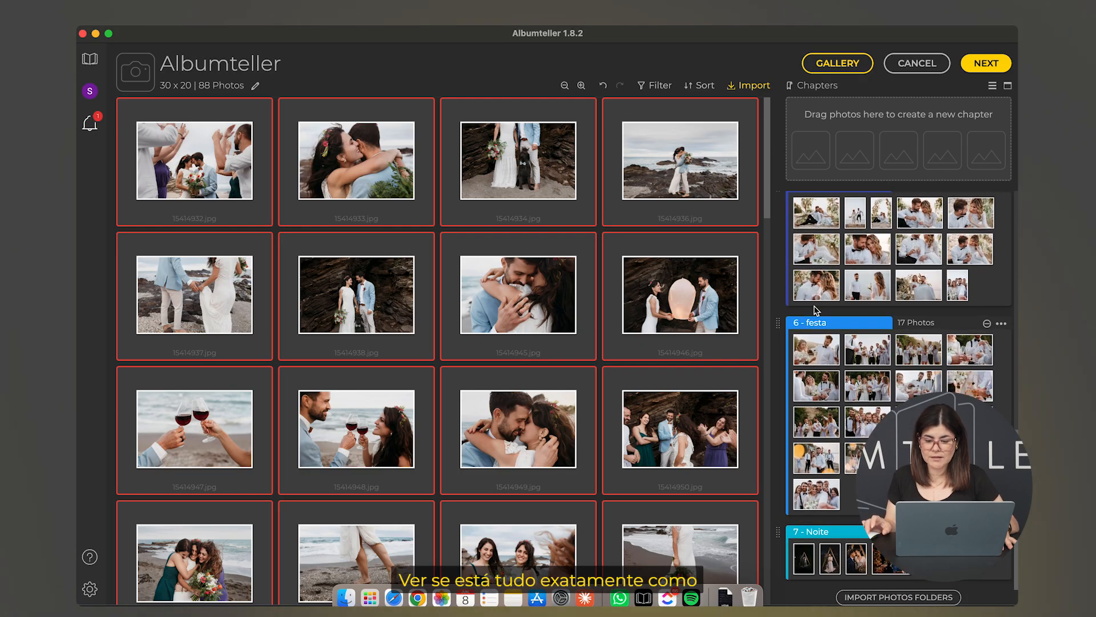
scroll(947, 269, up, 20)
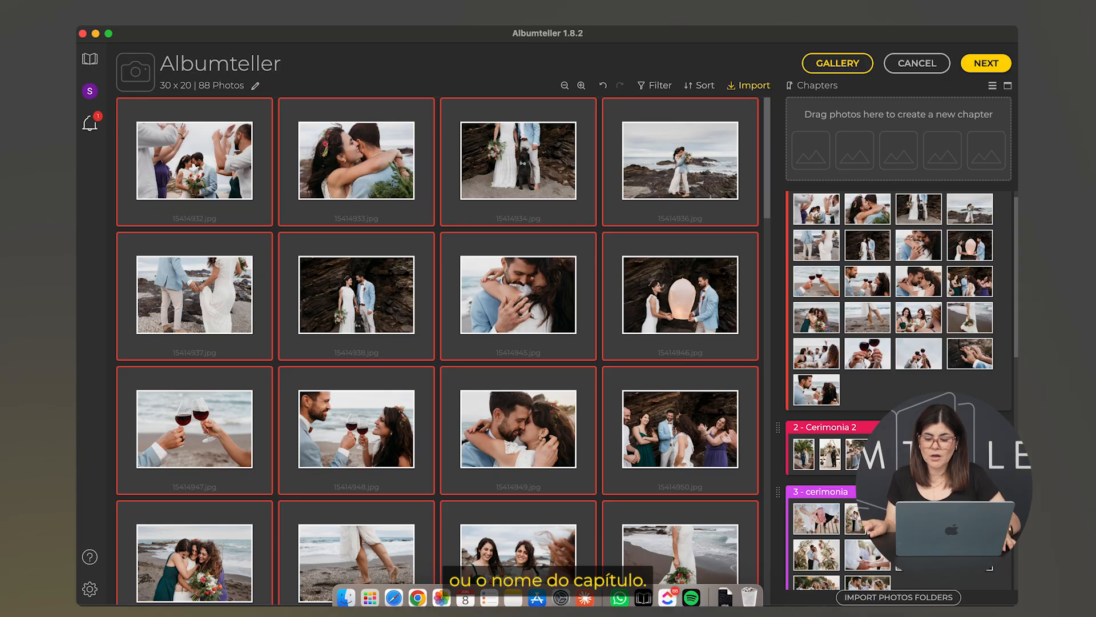
scroll(948, 386, down, 15)
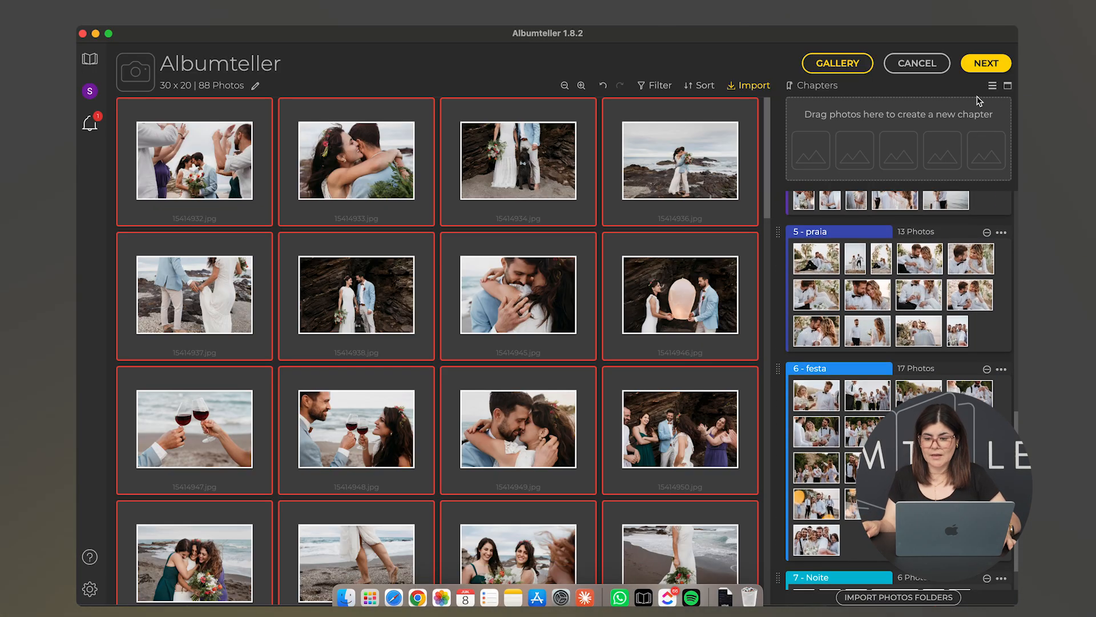
click(982, 67)
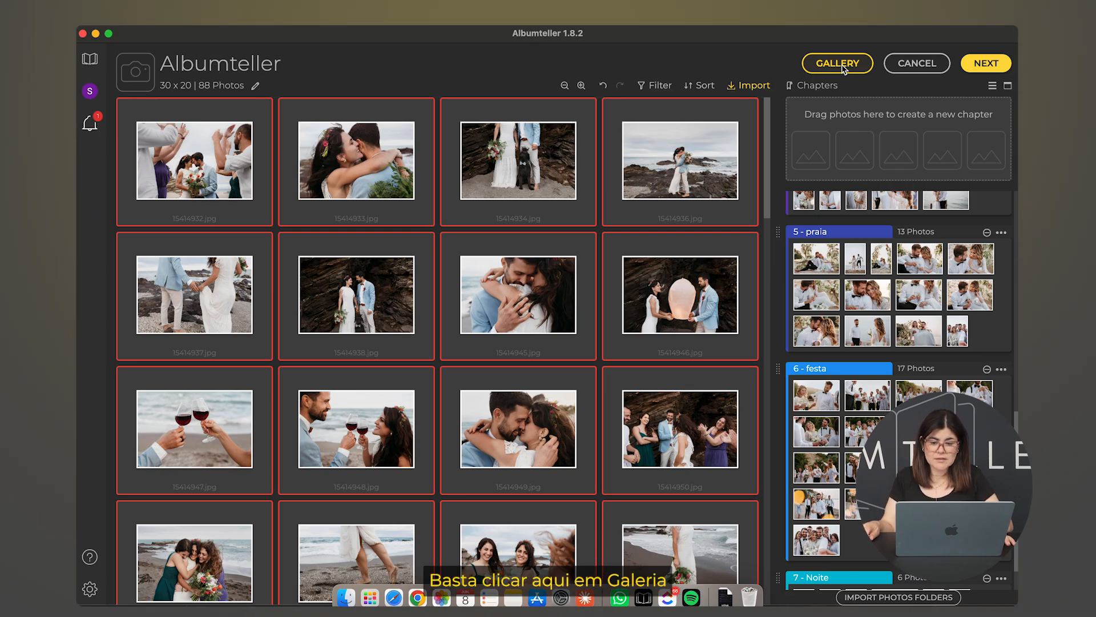
Set the gallery cover to 15414932.jpg from '1 - casamento na praia' and continue to client info
click(837, 63)
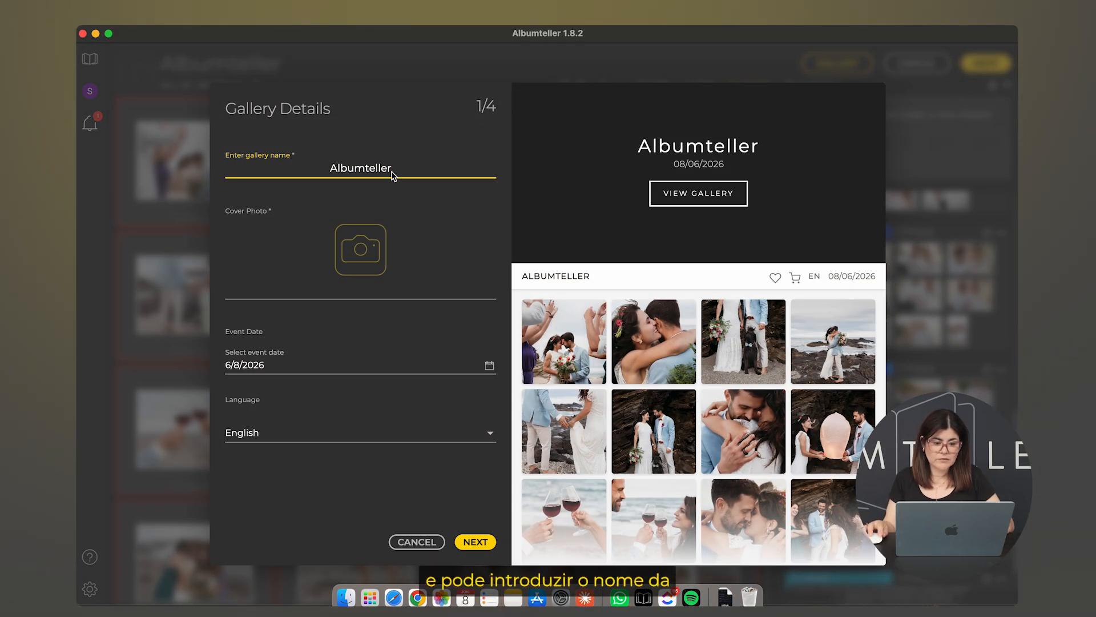
click(360, 251)
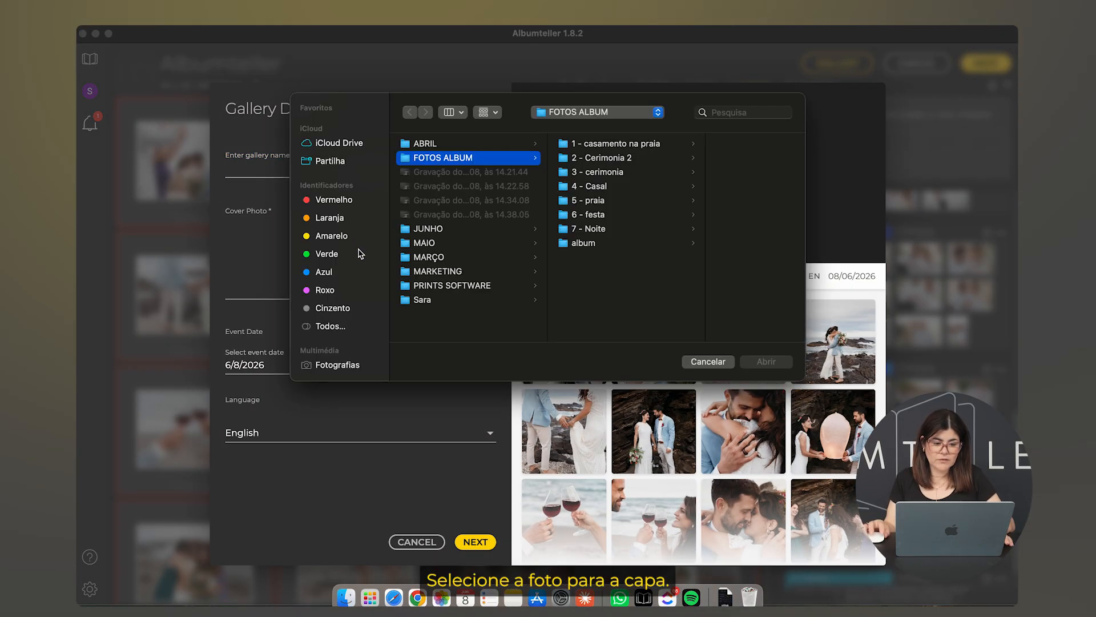
click(609, 147)
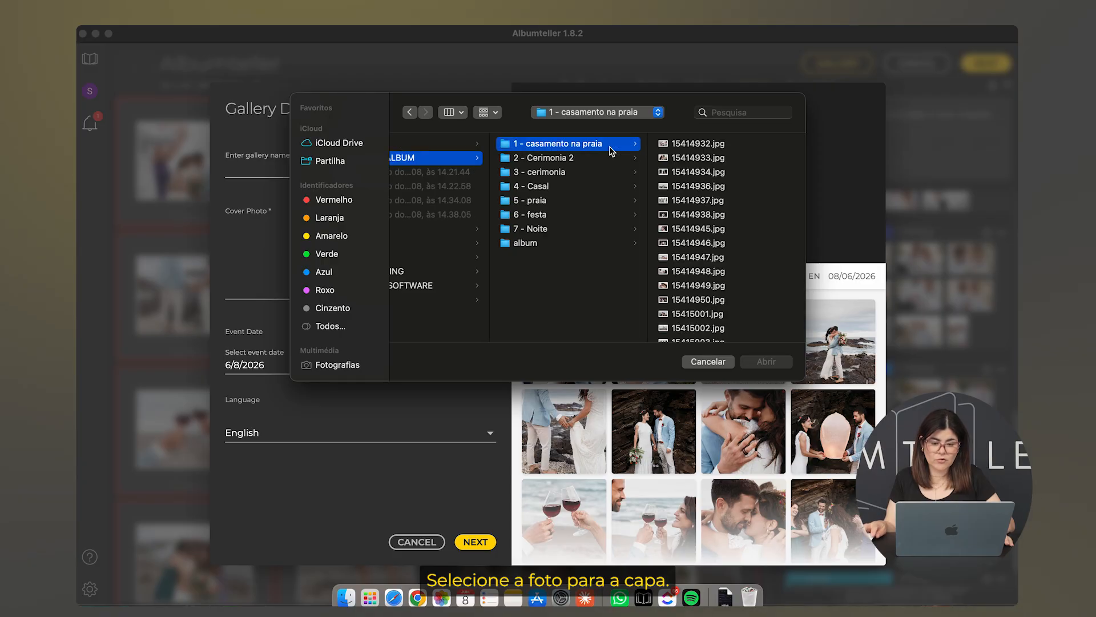
click(699, 146)
click(763, 364)
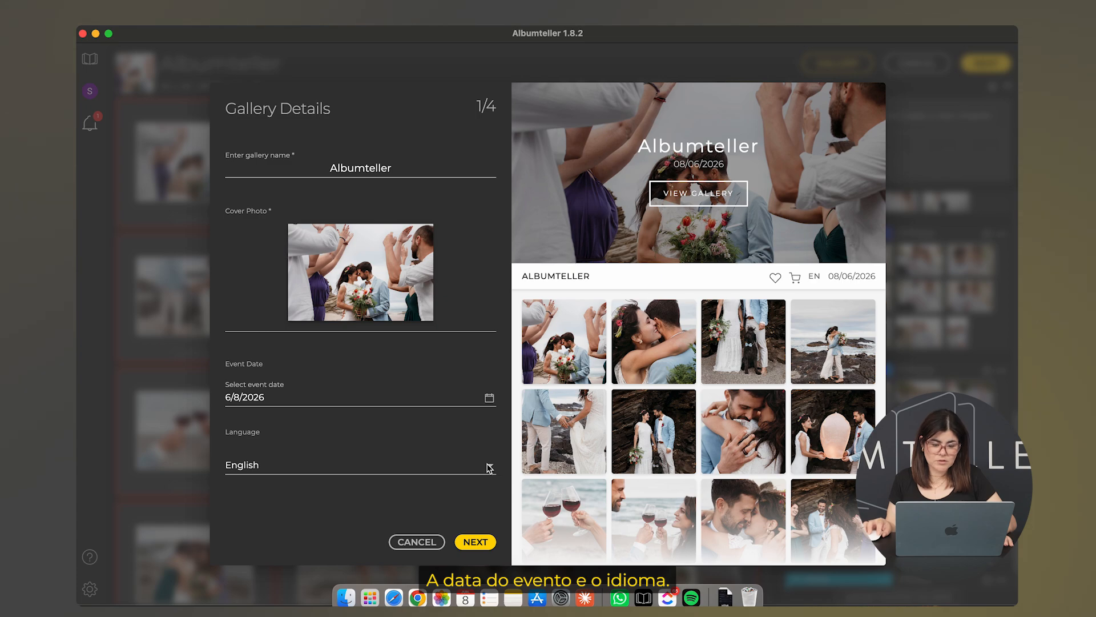
click(474, 543)
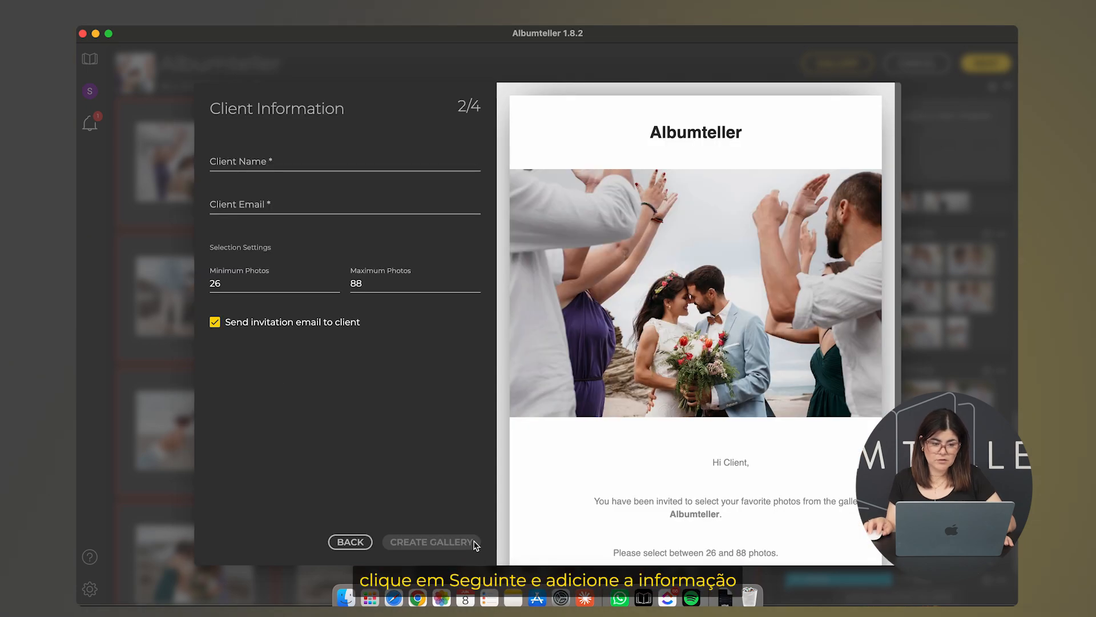
Enter the client's name and e-mail address, correcting a typo in the e-mail
click(330, 164)
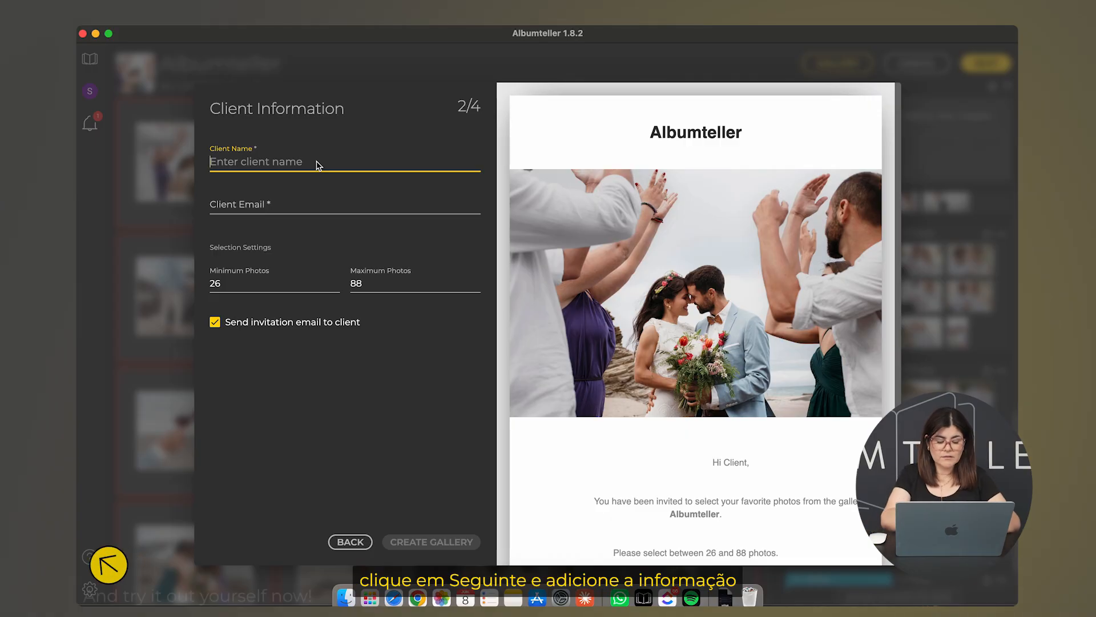
text(Sara)
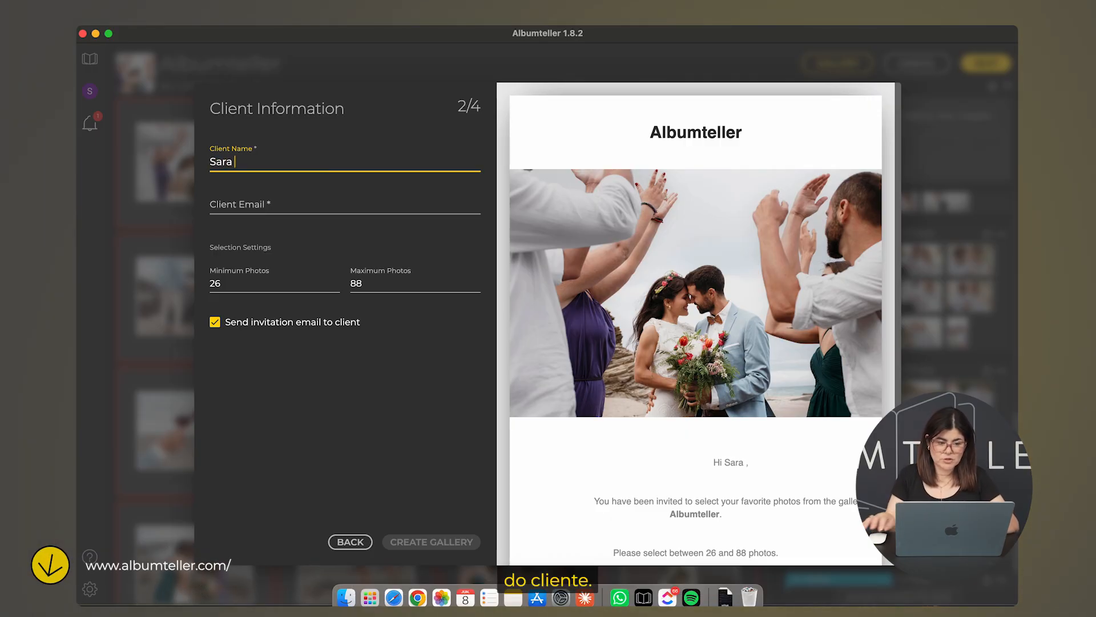
click(287, 212)
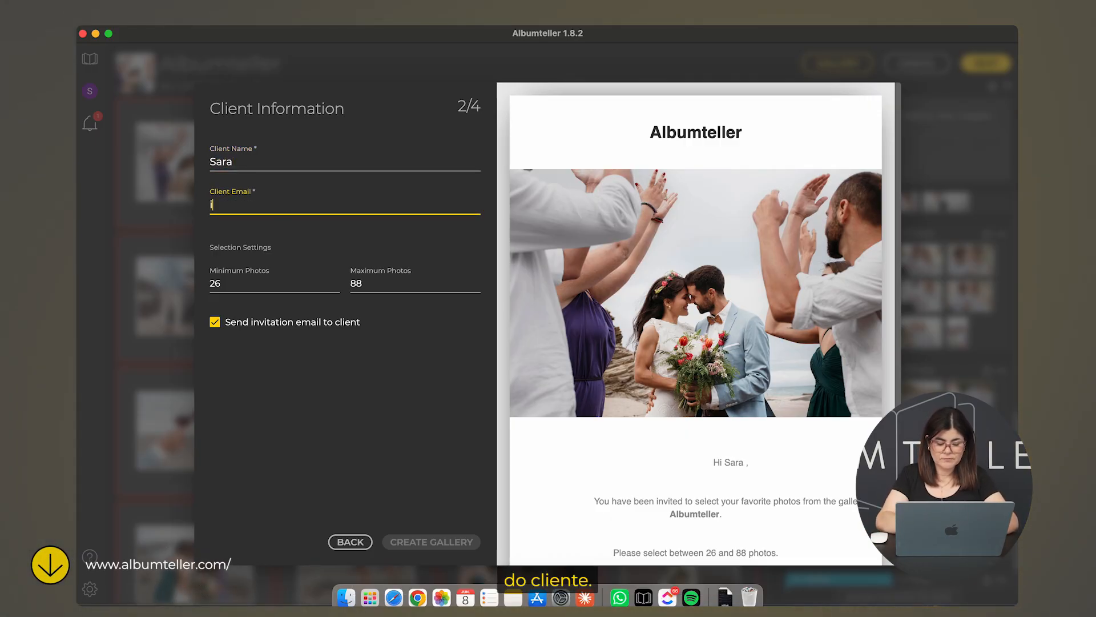
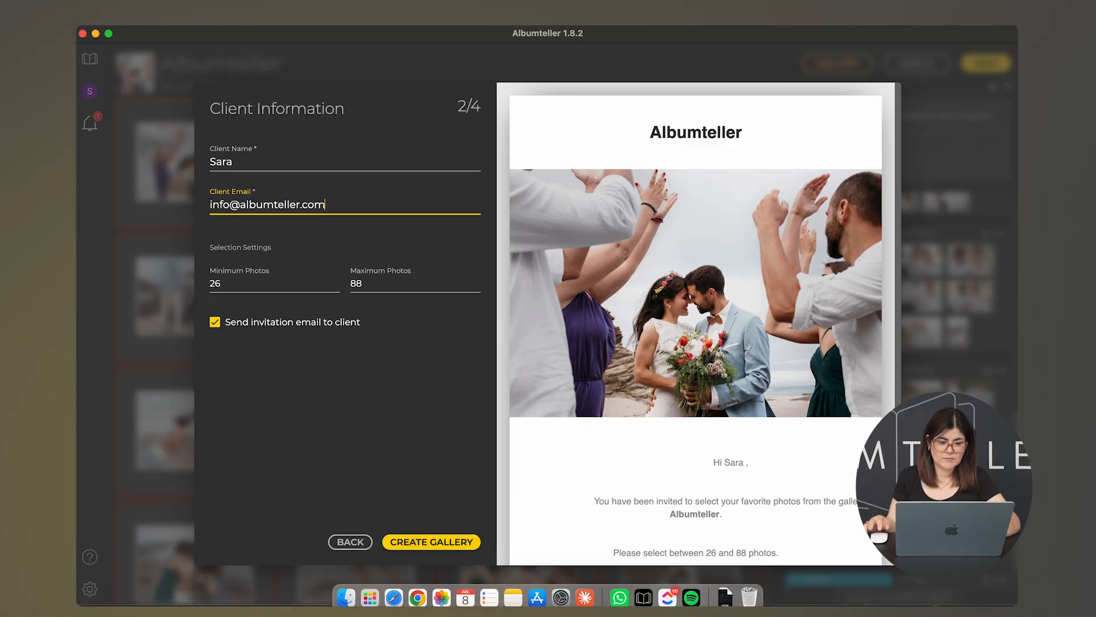
Set Minimum Photos to 20 and Maximum Photos to 40, then create the gallery
click(227, 289)
key(BackSpace)
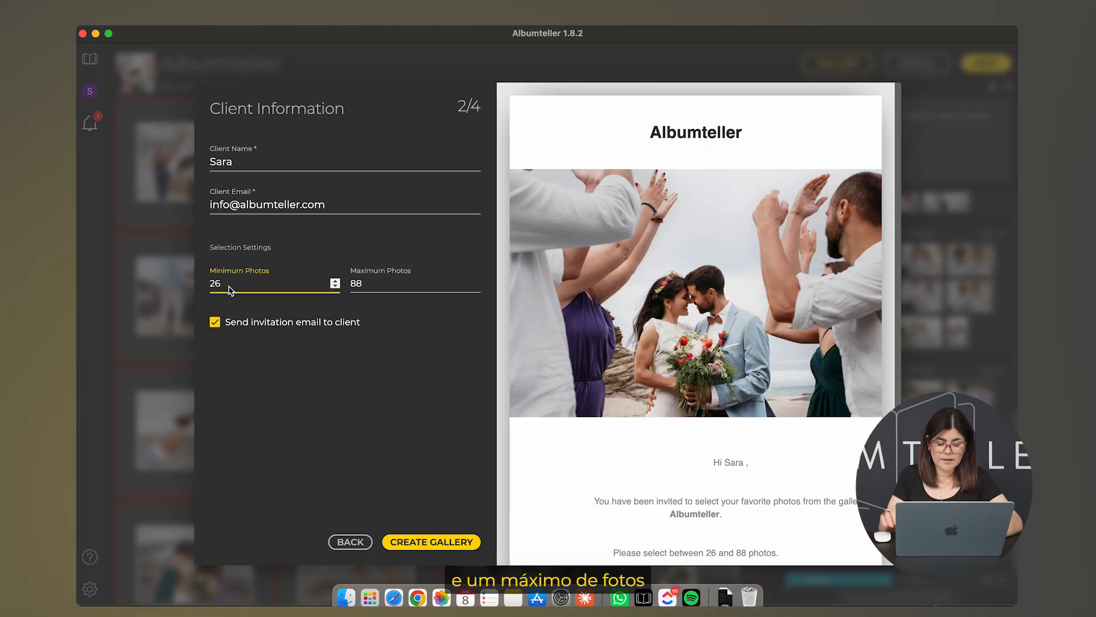
text(0)
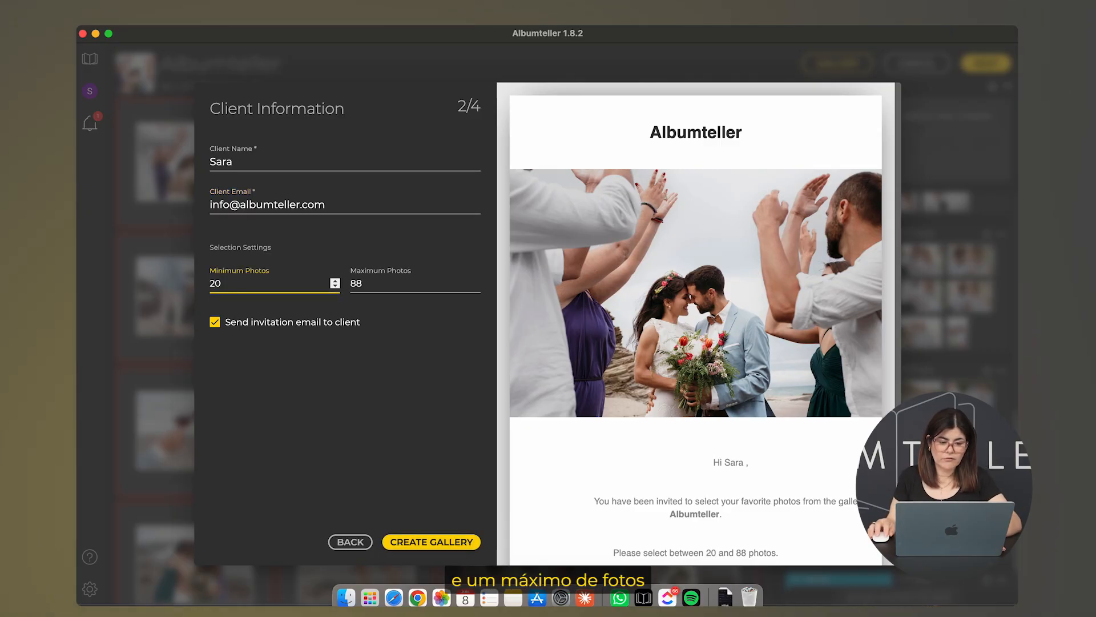
click(351, 285)
double_click(364, 282)
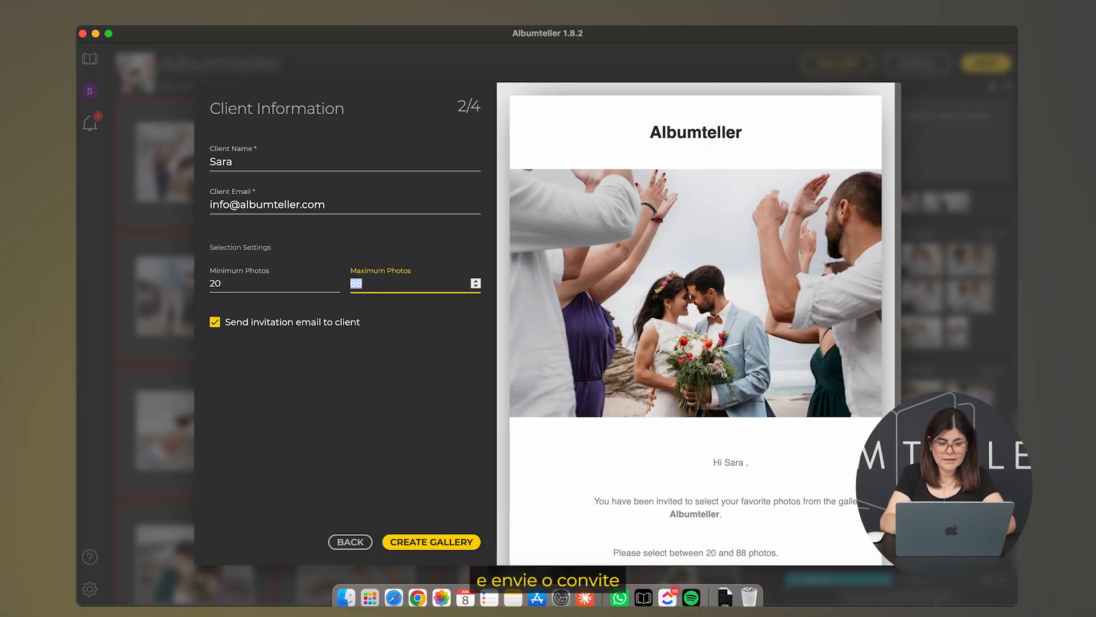
text(40)
key(BackSpace)
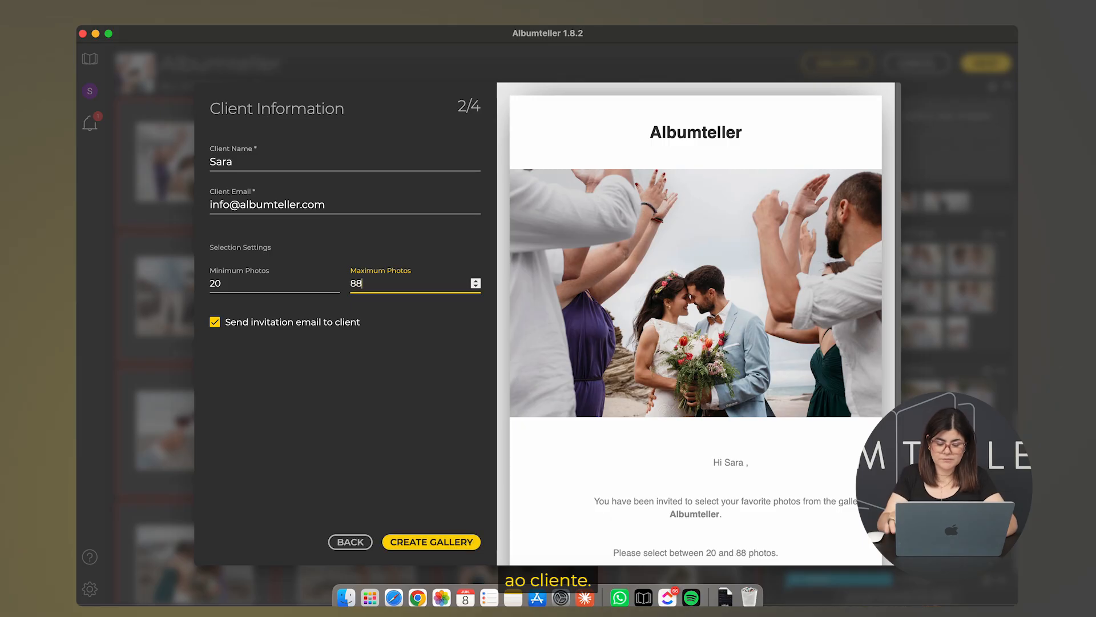
key(BackSpace)
text(40)
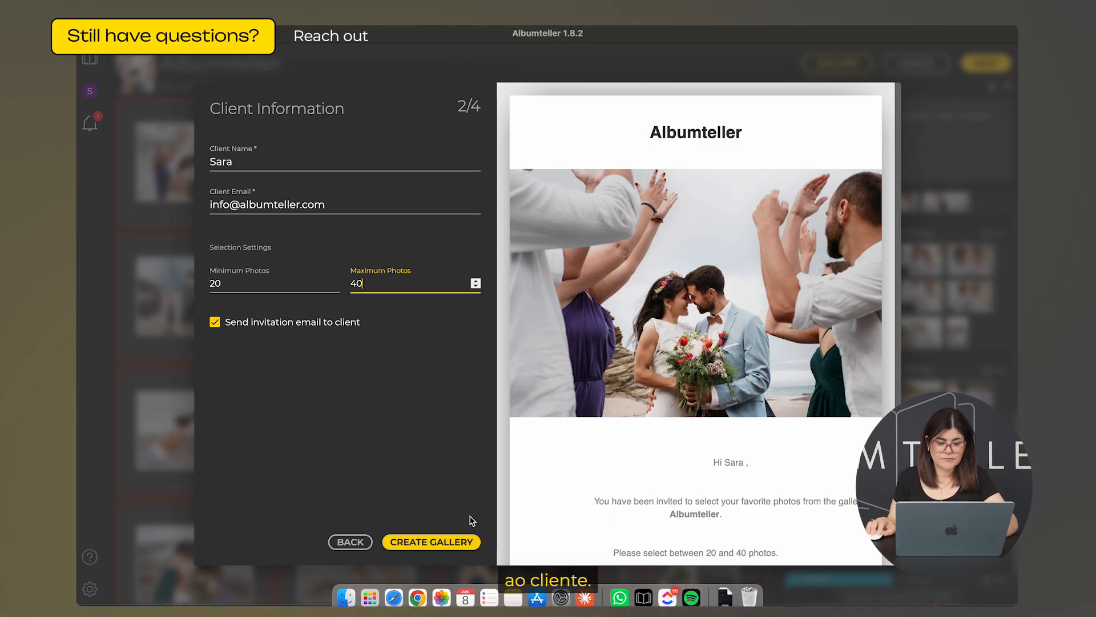
click(449, 541)
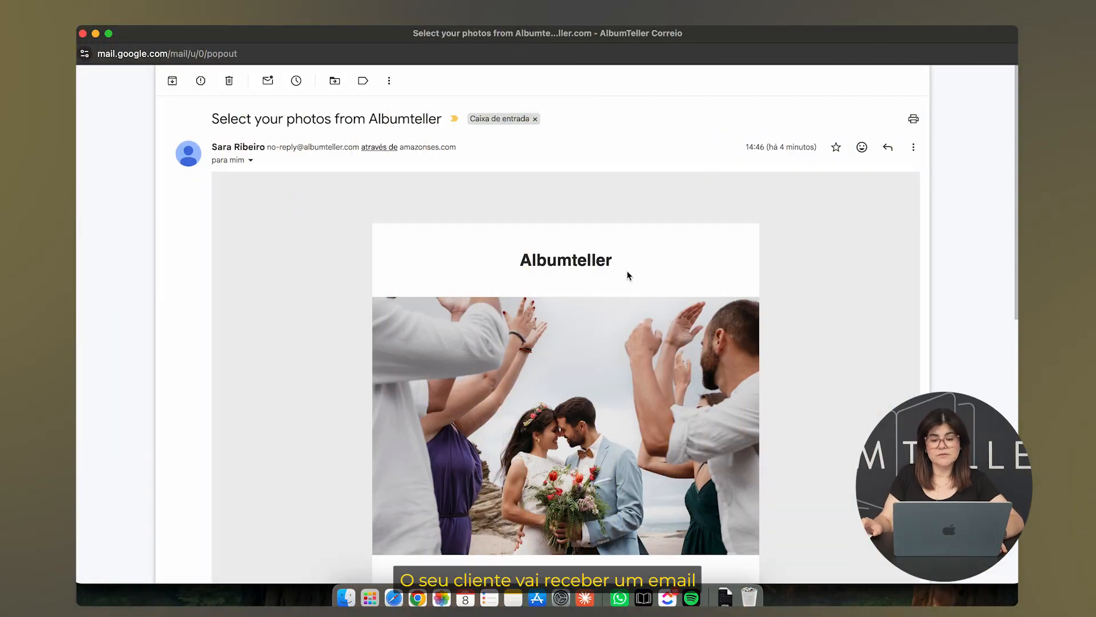
Scroll down the invitation e-mail and follow its SELECT PHOTOS link
scroll(627, 272, down, 6)
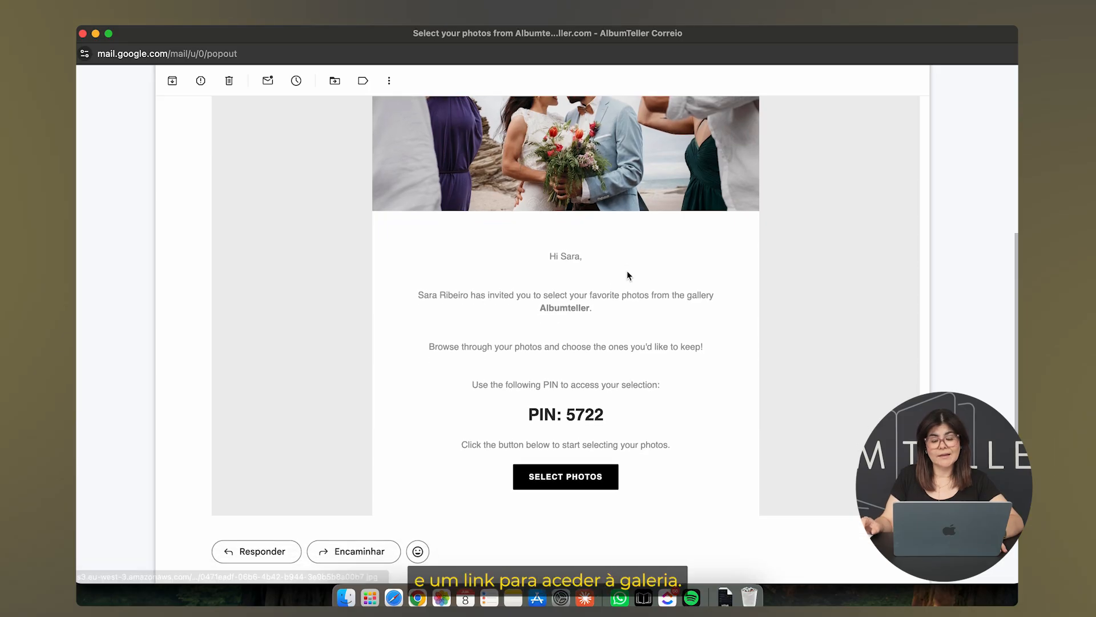
scroll(628, 276, down, 1)
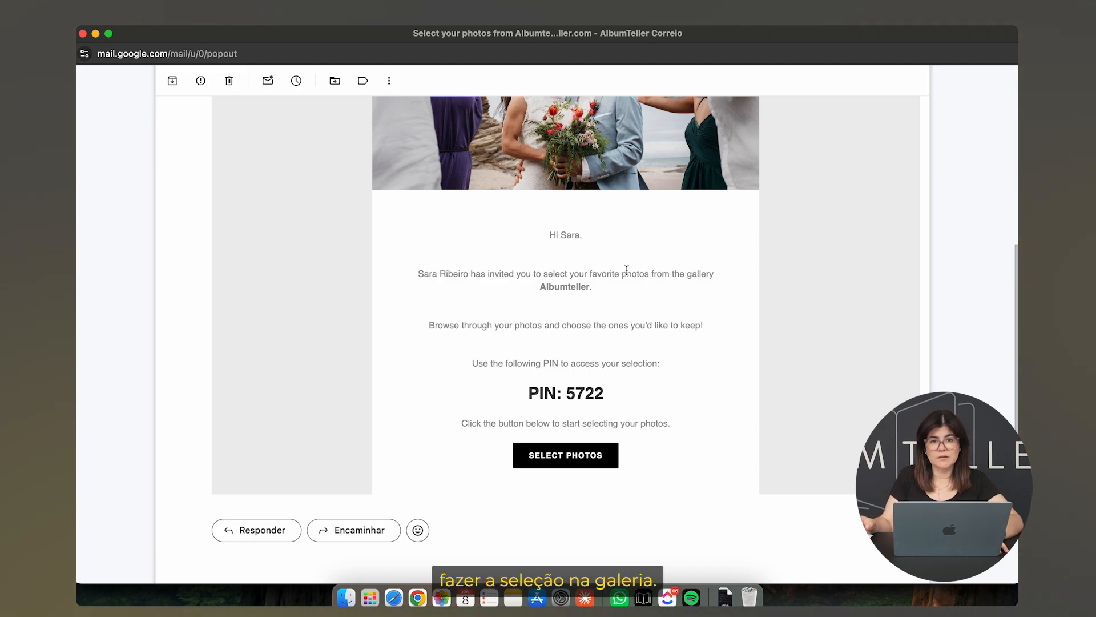
scroll(626, 270, down, 3)
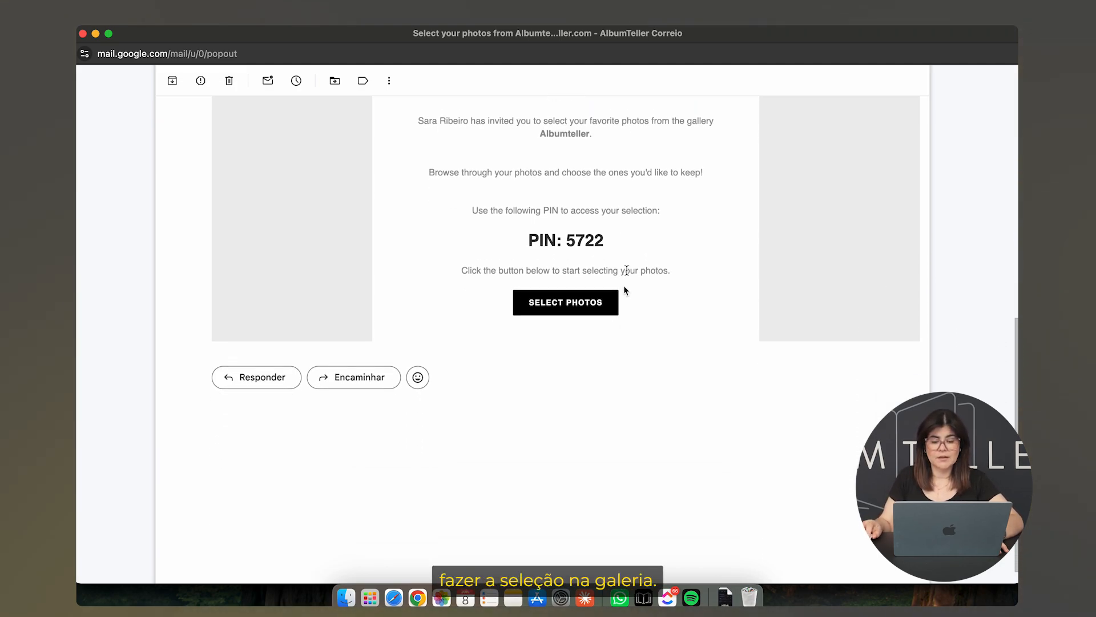
click(575, 300)
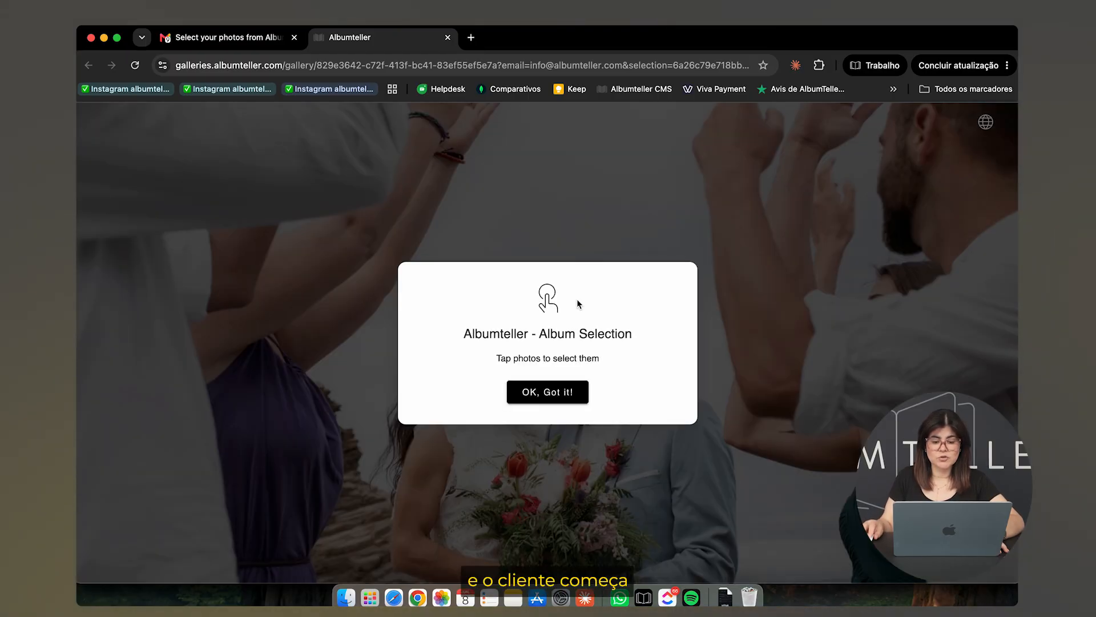
Dismiss the instructions and select the beach couple photos, including the lantern and dog shots
click(559, 394)
scroll(561, 398, down, 2)
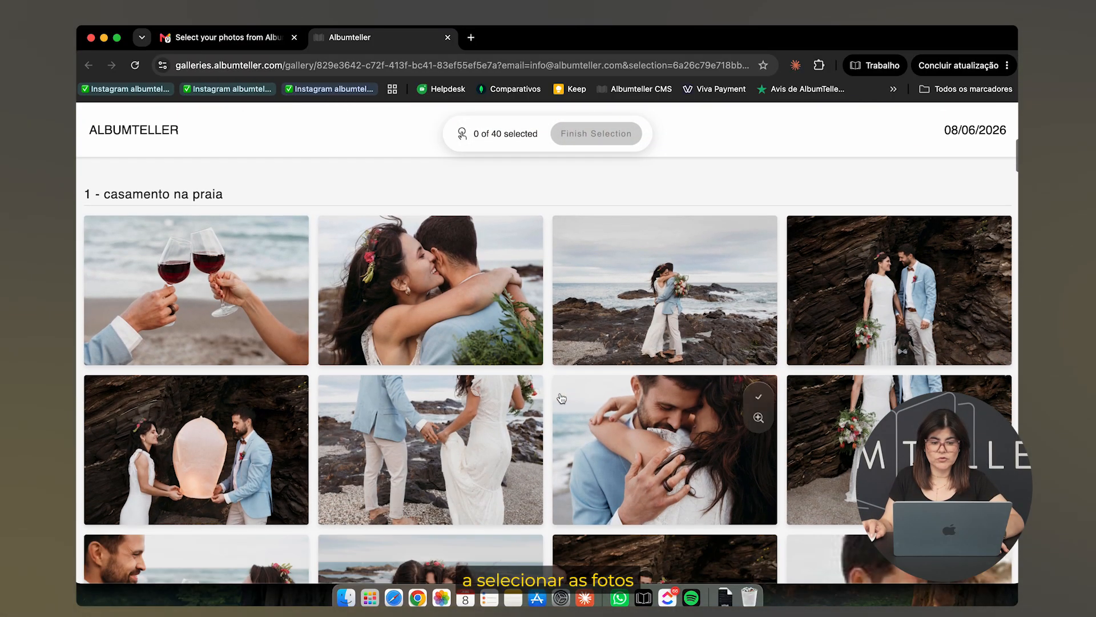
click(522, 238)
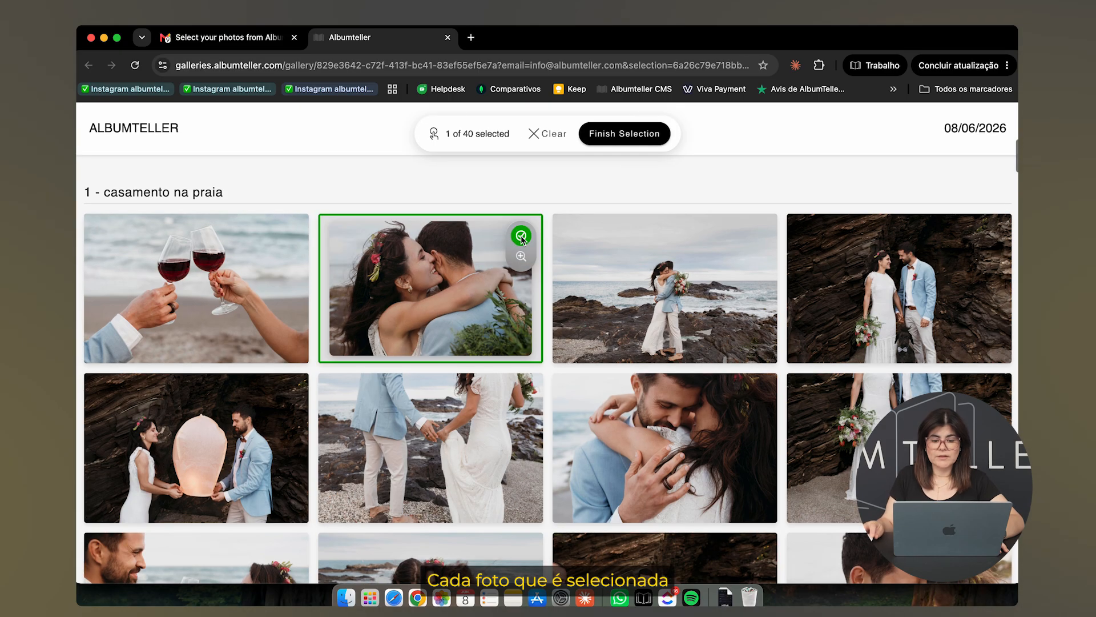
click(753, 236)
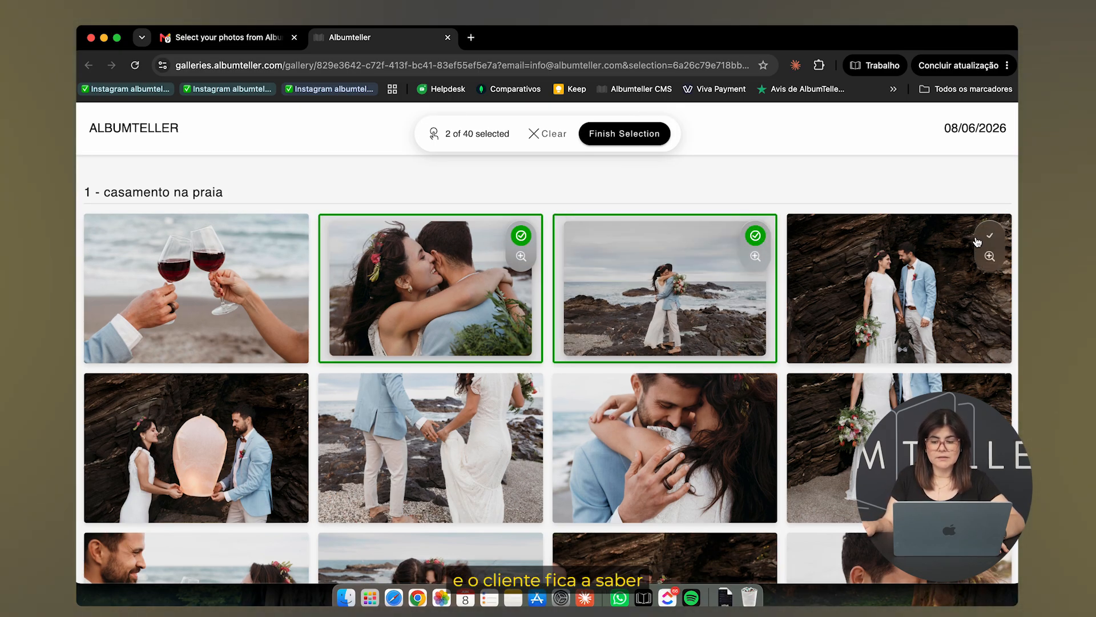
click(989, 236)
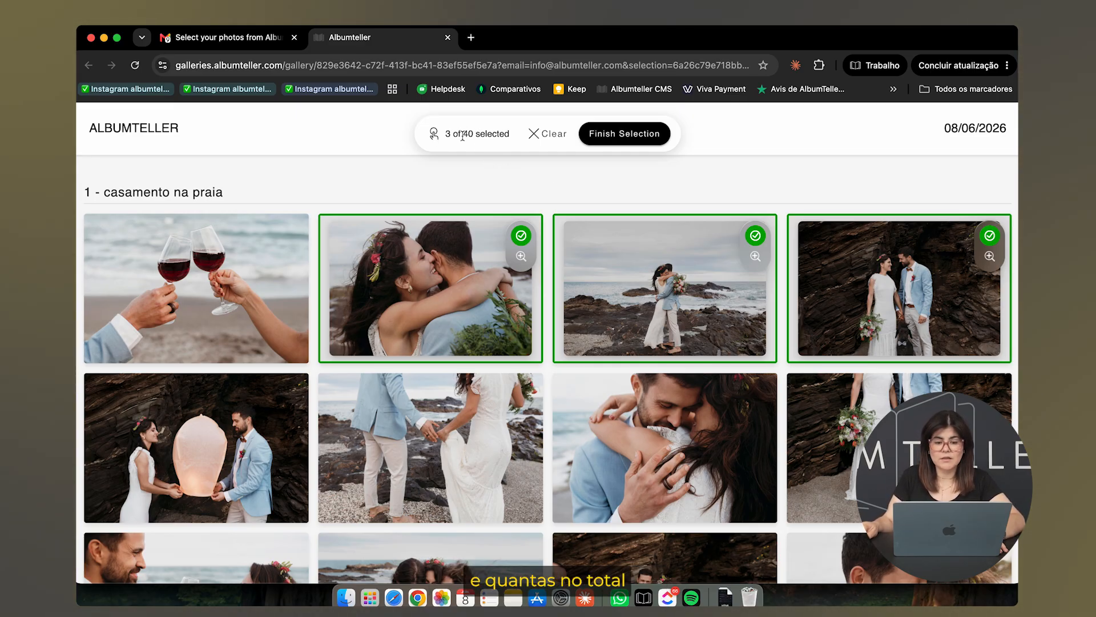
scroll(491, 304, down, 3)
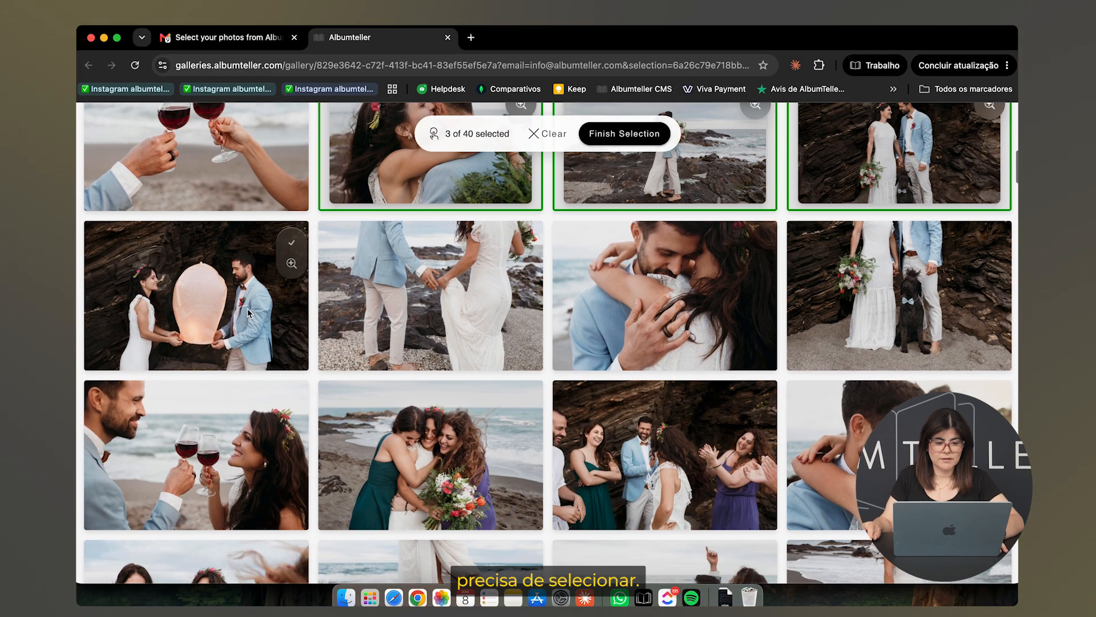
click(251, 296)
click(484, 296)
click(698, 301)
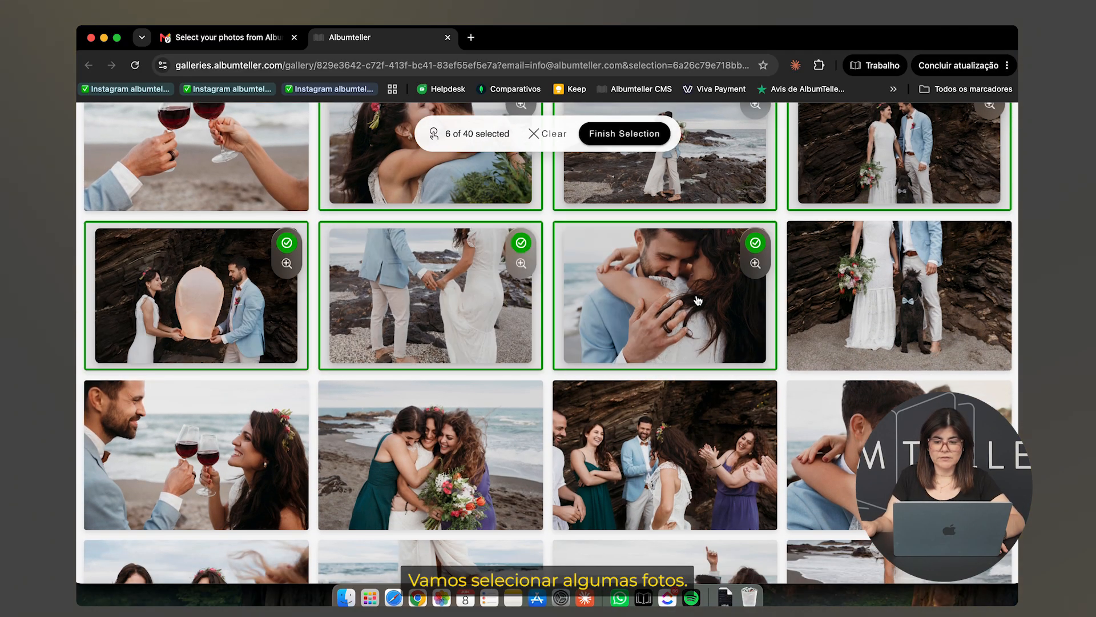
click(898, 298)
Select the bridesmaids, barefoot, hugging and ceremony photos until 40 of 40 are chosen
scroll(494, 372, down, 2)
scroll(494, 371, down, 3)
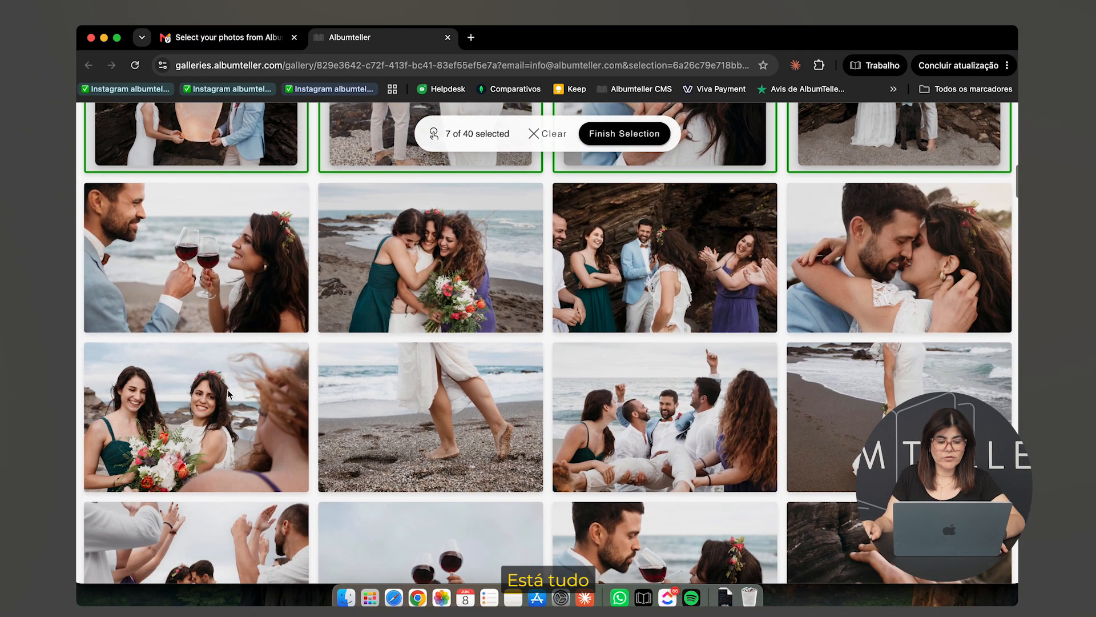
click(229, 394)
click(437, 372)
click(440, 264)
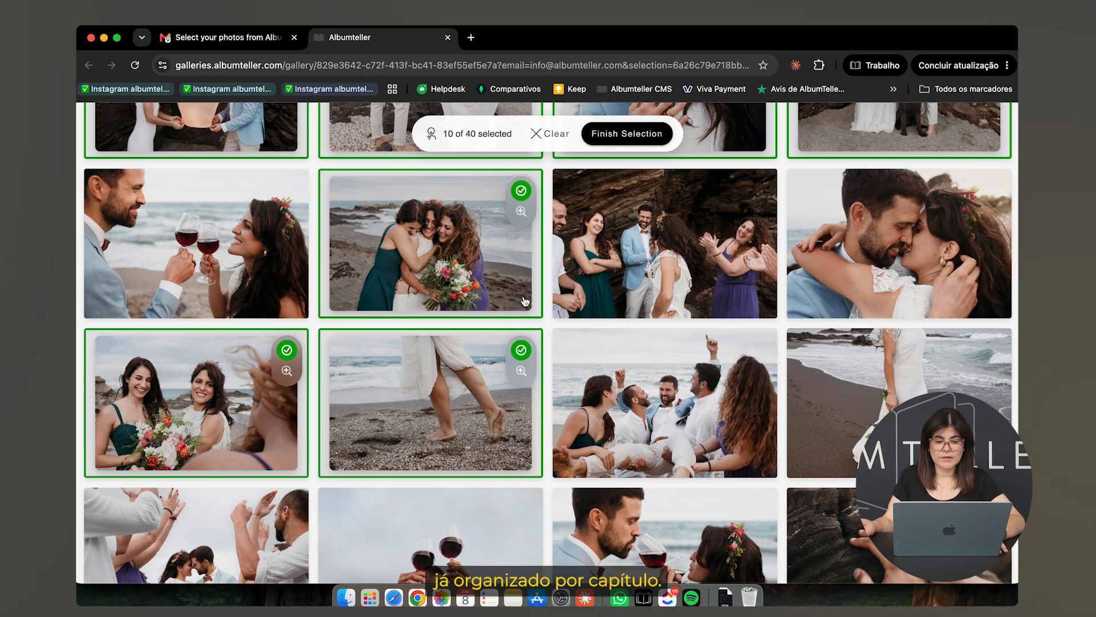
click(644, 270)
scroll(646, 265, down, 2)
scroll(646, 262, down, 10)
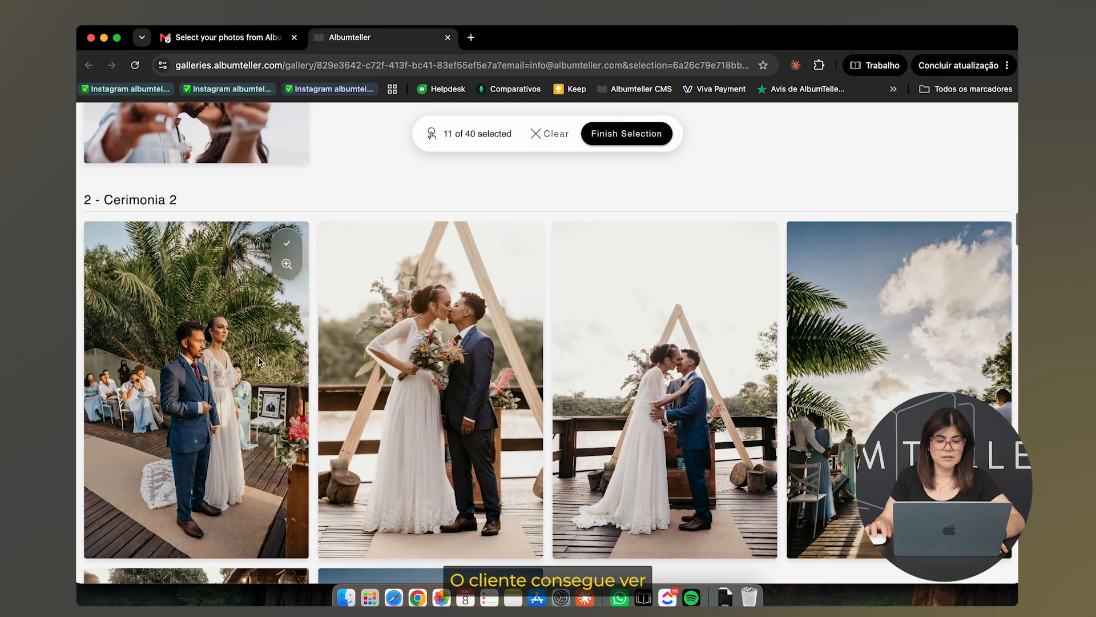
click(260, 361)
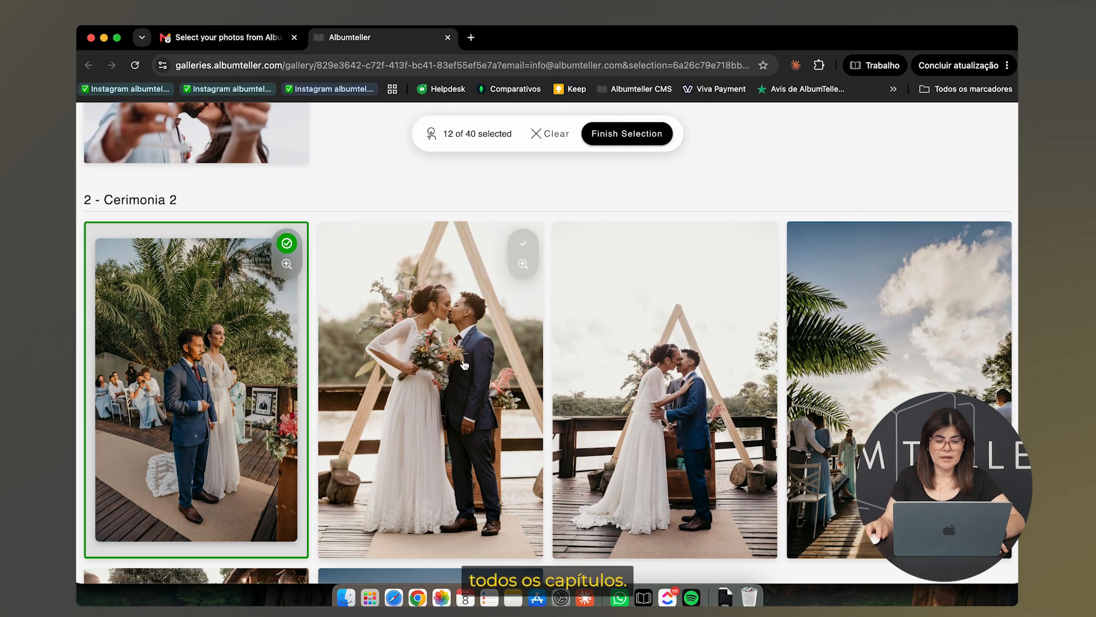
click(629, 361)
click(848, 353)
scroll(849, 352, down, 2)
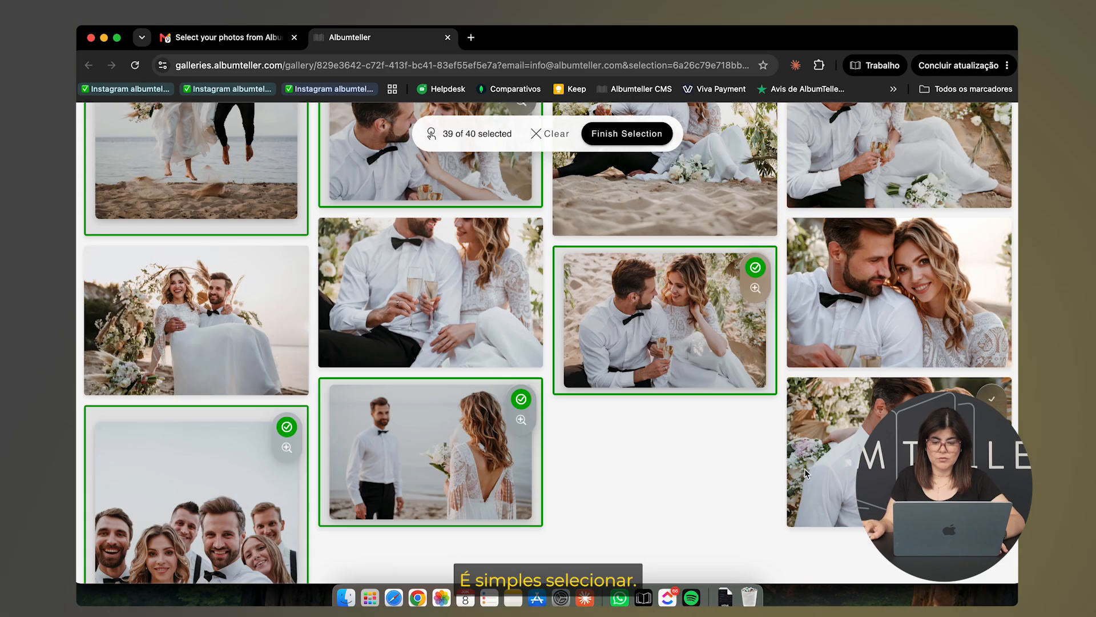
click(806, 471)
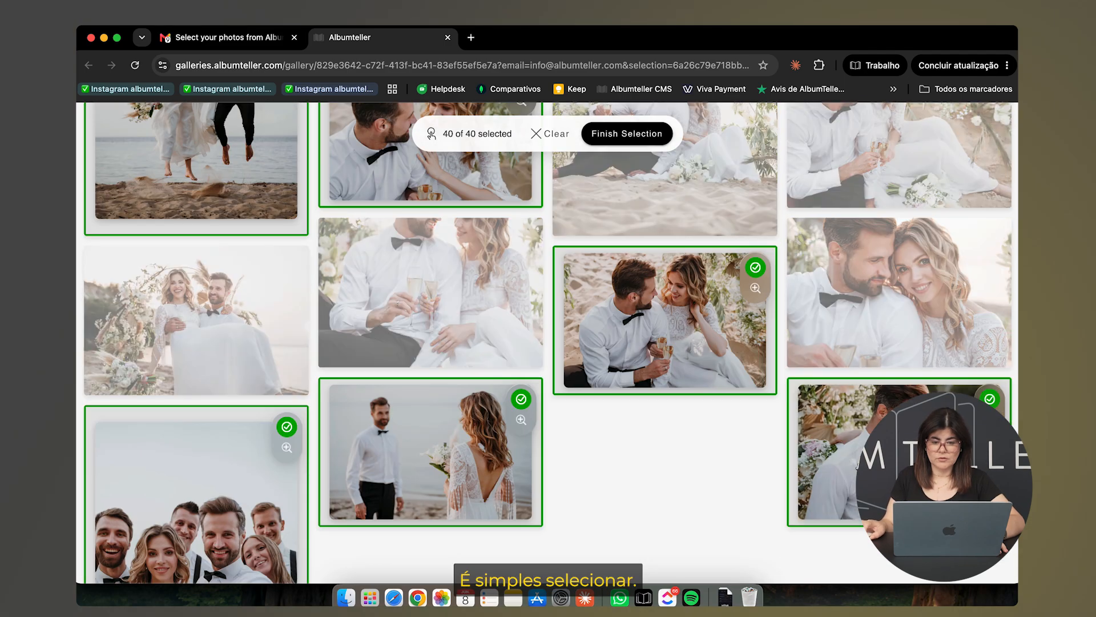
Review the 40 chosen photos, confirm the selection, and dismiss the Selection Complete message
click(602, 137)
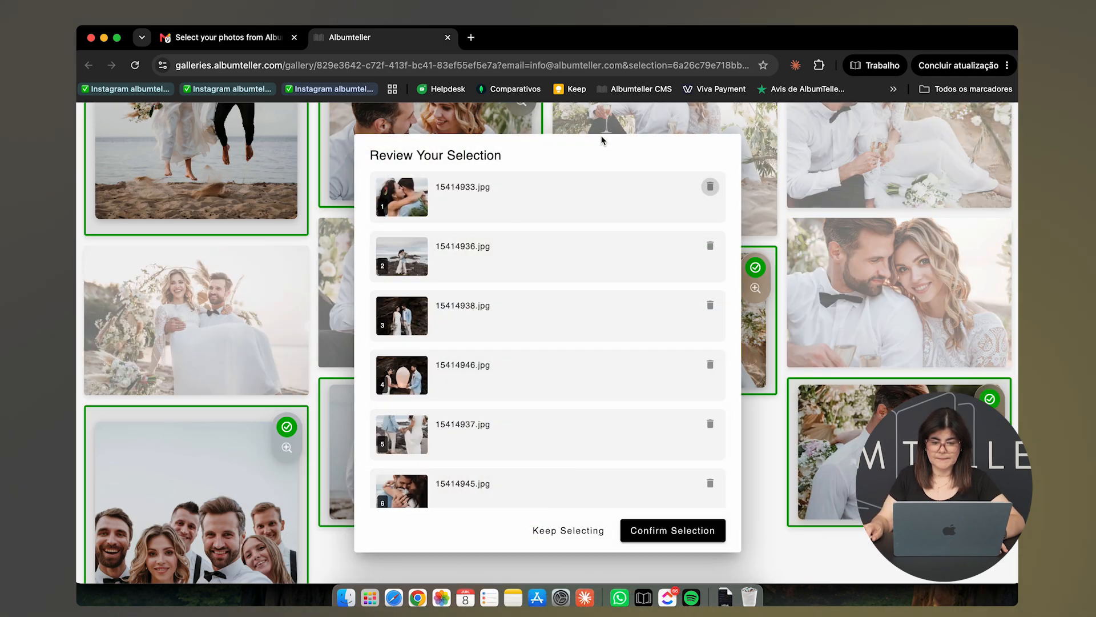
scroll(594, 199, down, 2)
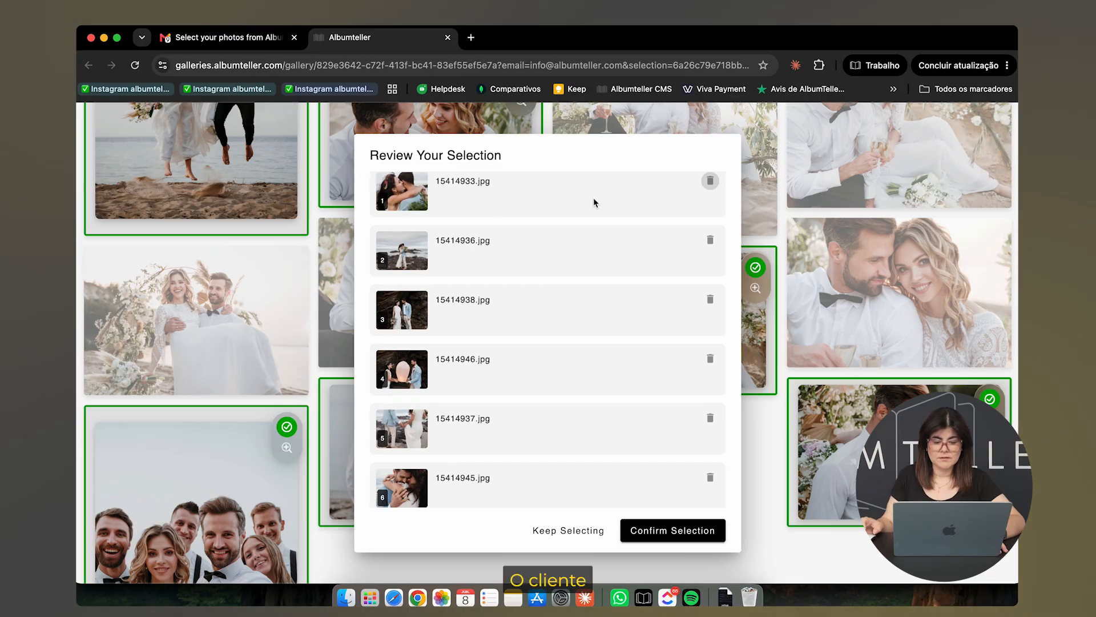
scroll(594, 200, down, 20)
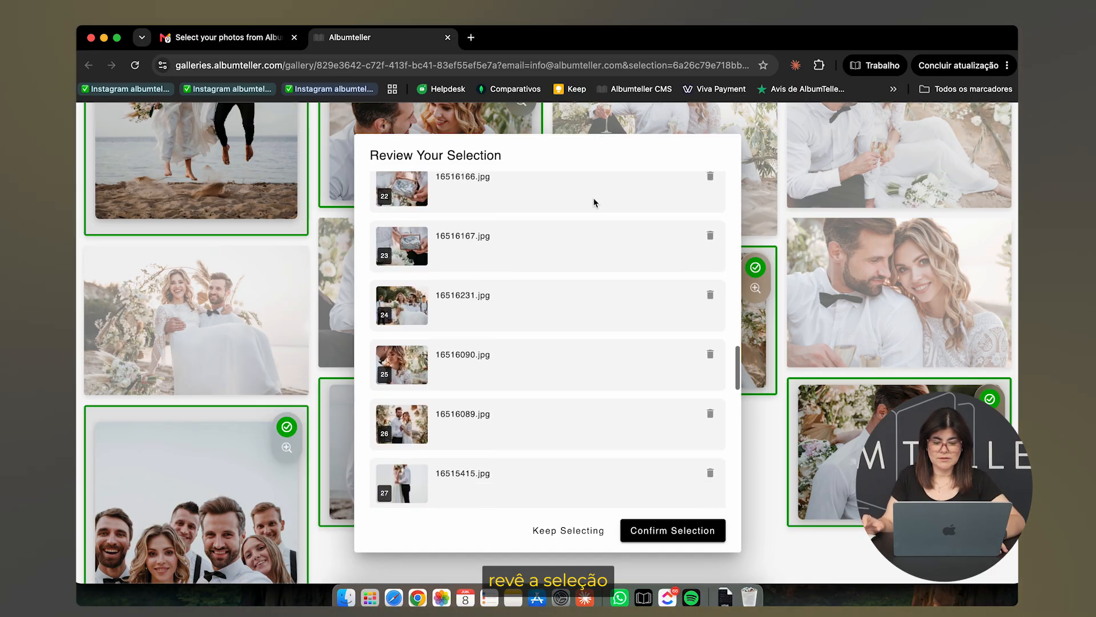
click(684, 528)
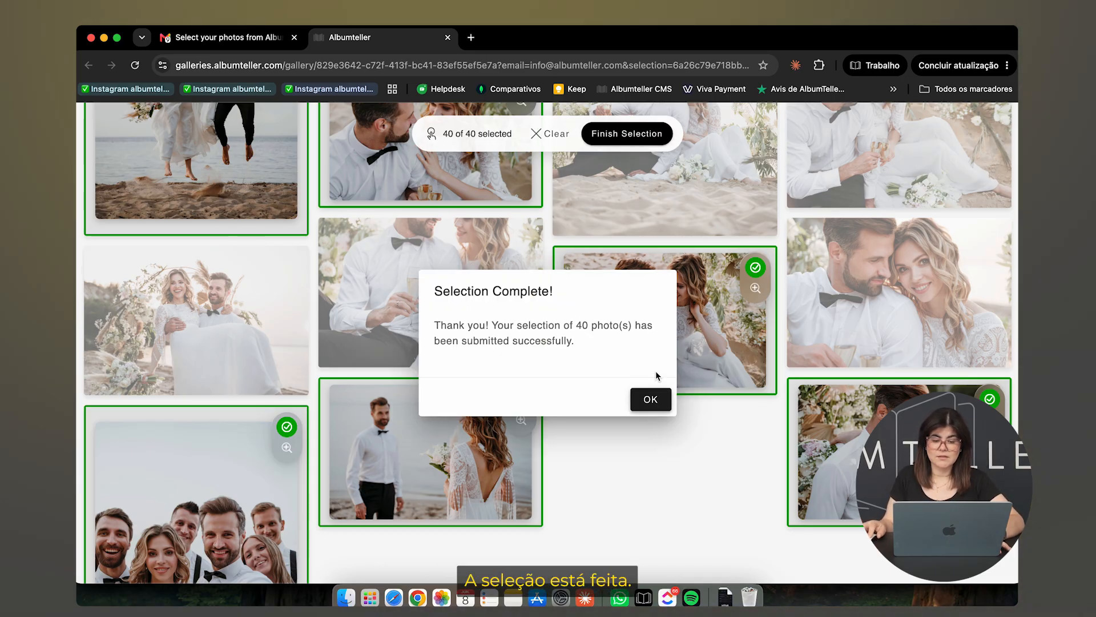
click(652, 401)
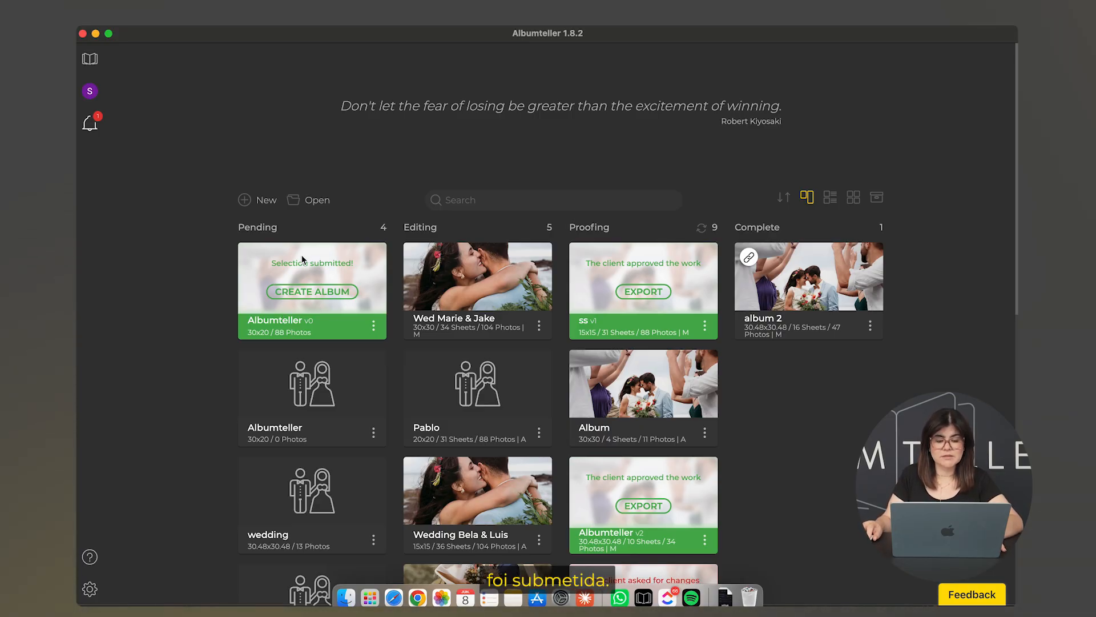
Create the album from the pending card's submitted selection with CREATE ALBUM NOW
click(342, 294)
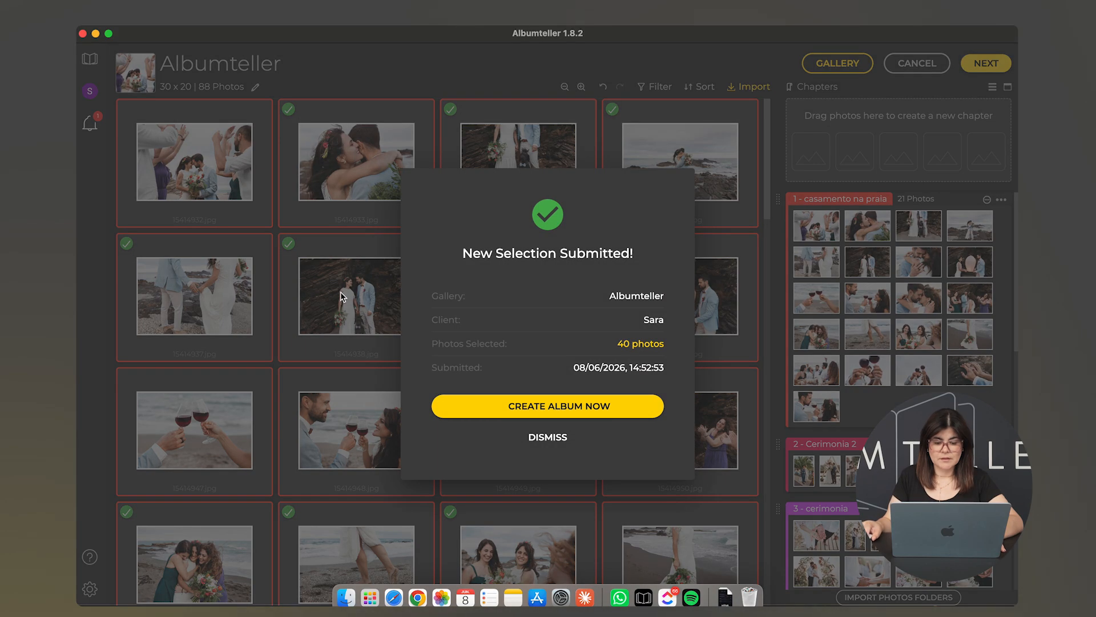
click(573, 411)
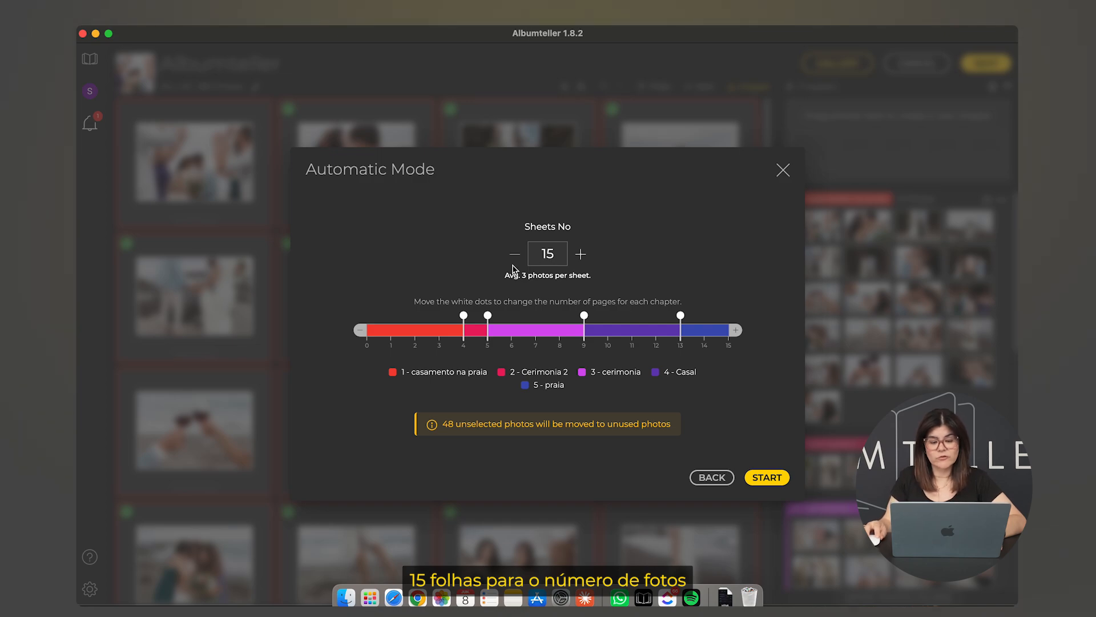
Keep the album at 15 sheets, nudge the Cerimonia 2 chapter divider, and generate the layout
click(582, 258)
click(581, 258)
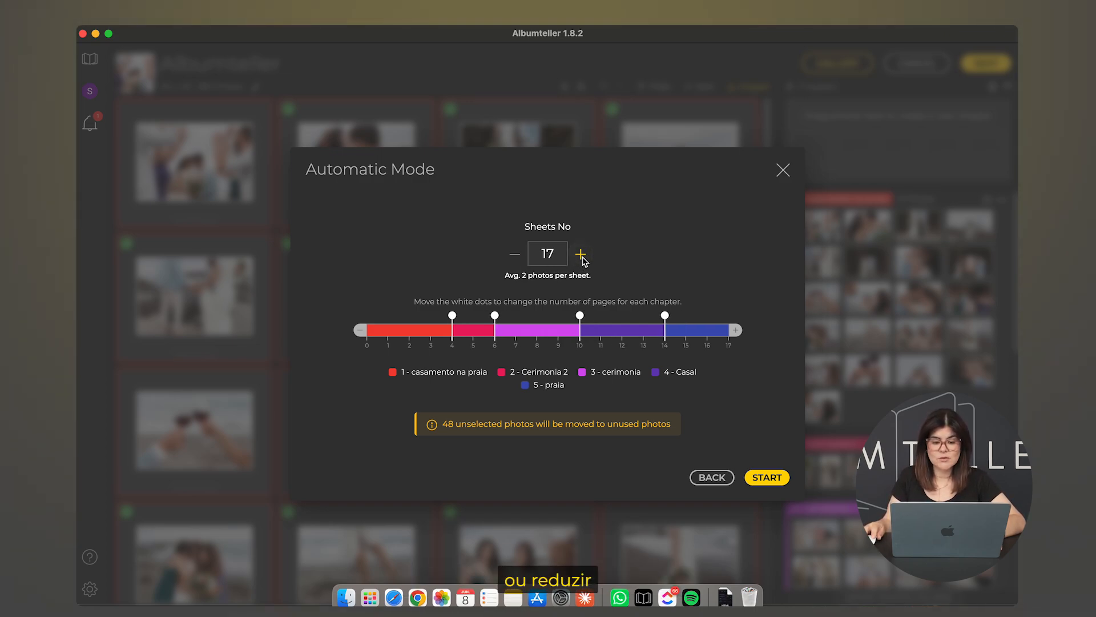
click(517, 257)
click(517, 257)
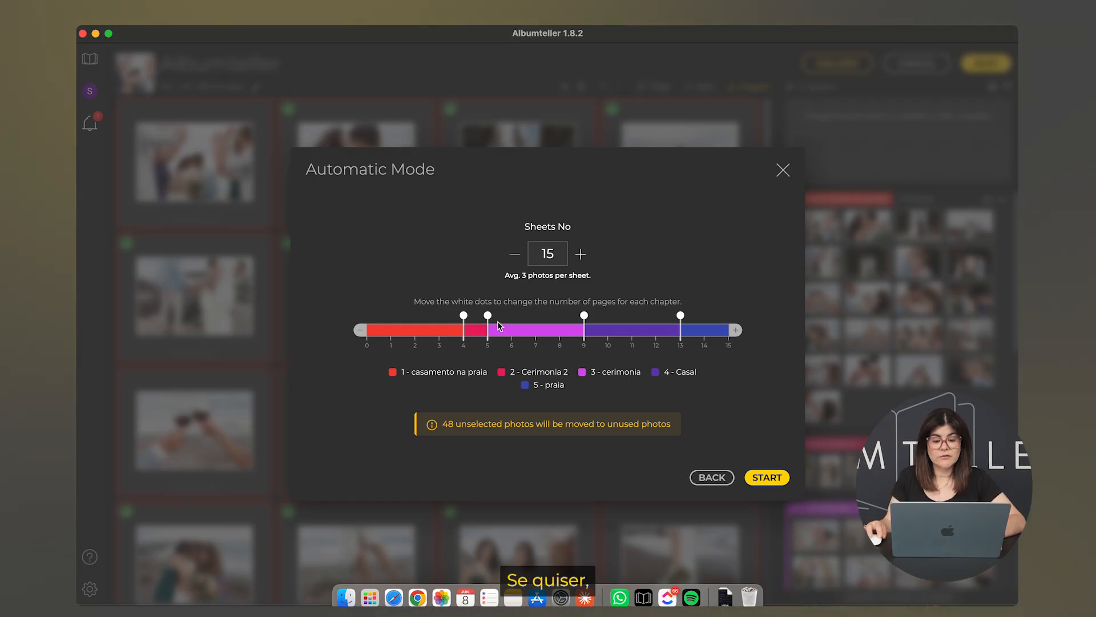
mouse_move(488, 315)
mouse_down()
mouse_move(536, 317)
mouse_move(489, 317)
mouse_up()
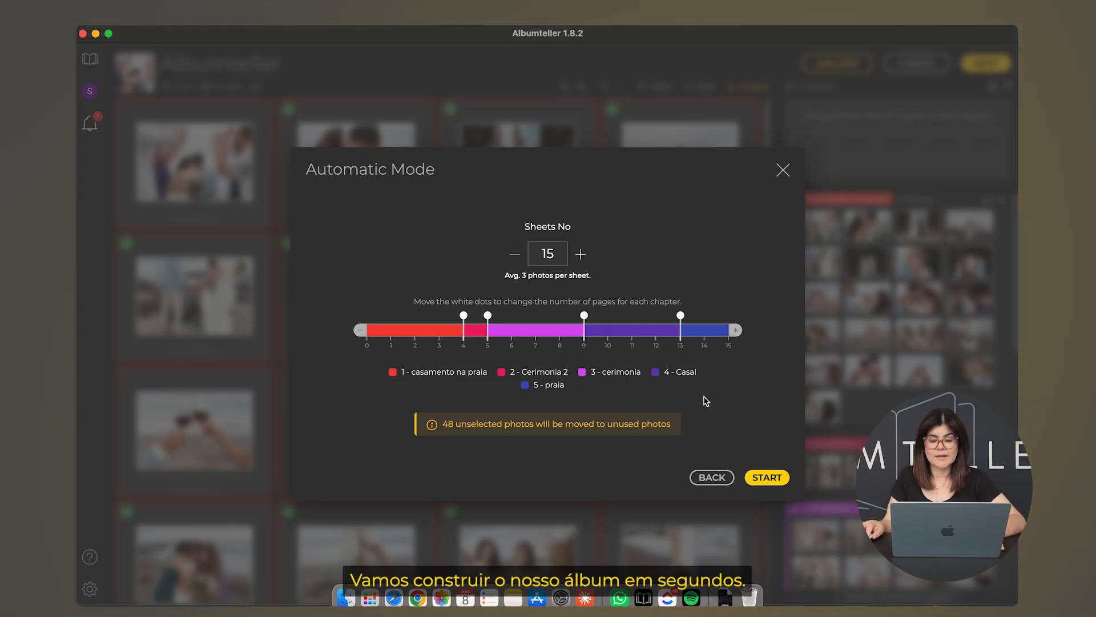
click(759, 482)
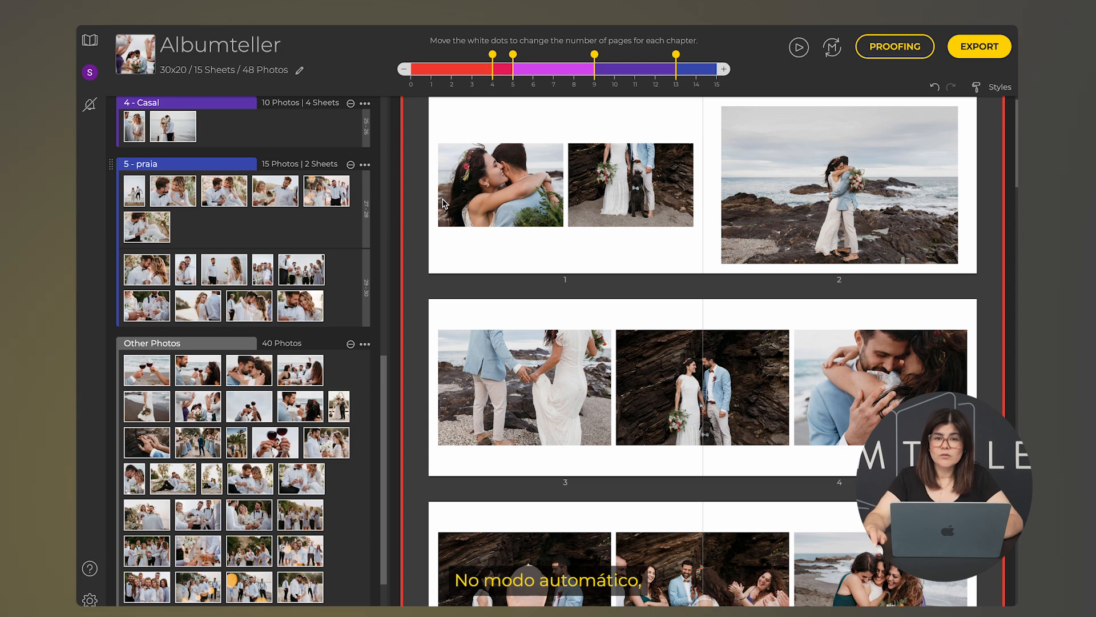
scroll(345, 170, down, 1)
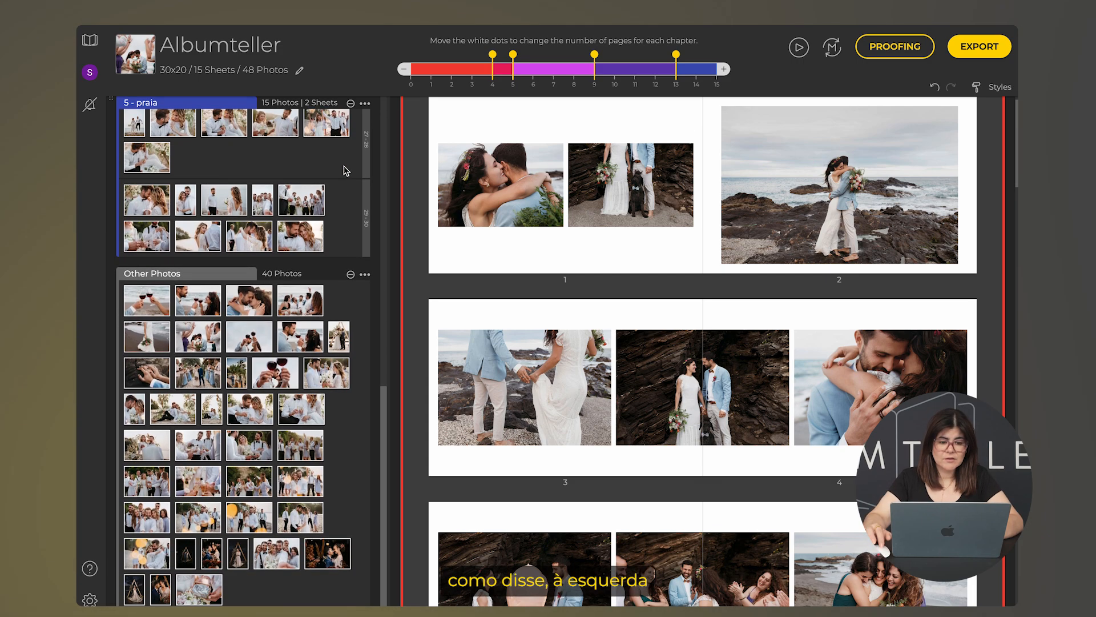
scroll(346, 170, up, 6)
scroll(345, 170, up, 4)
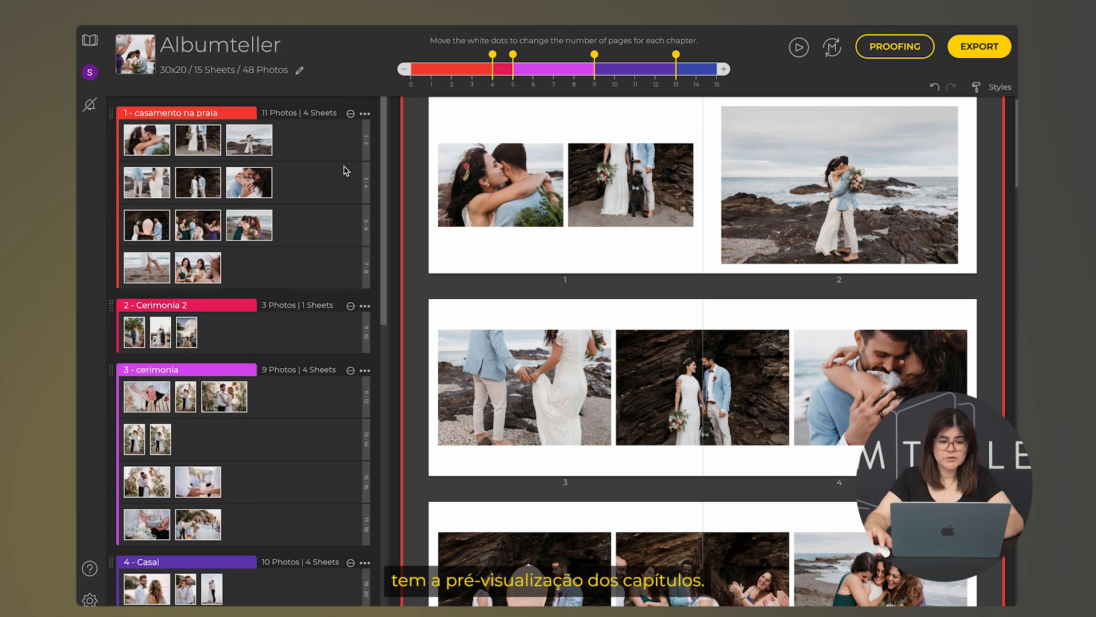
click(365, 114)
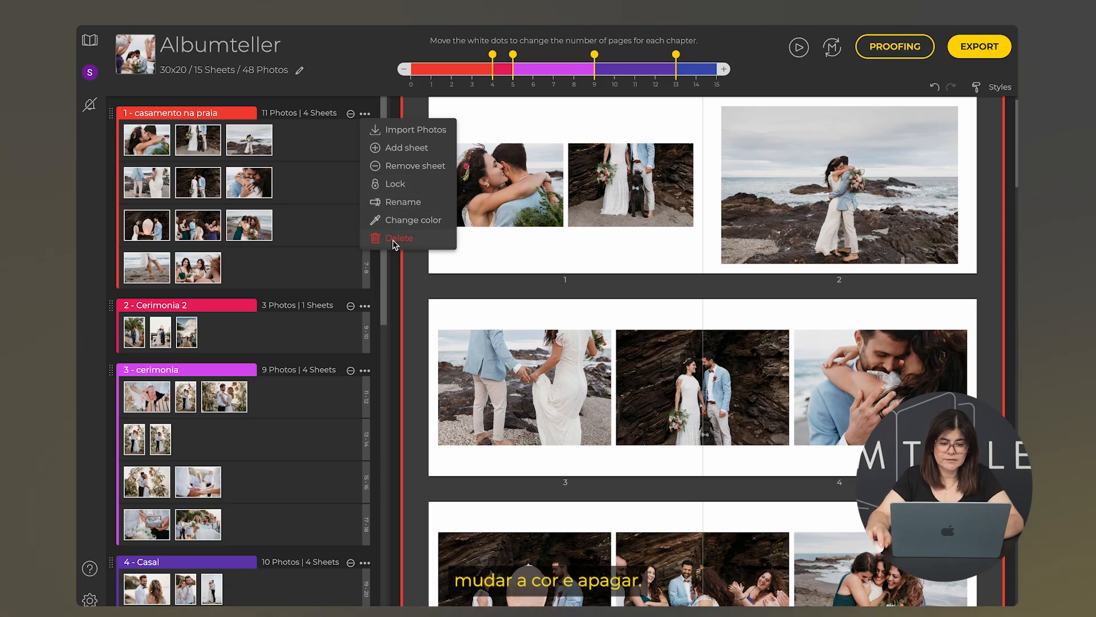
click(319, 270)
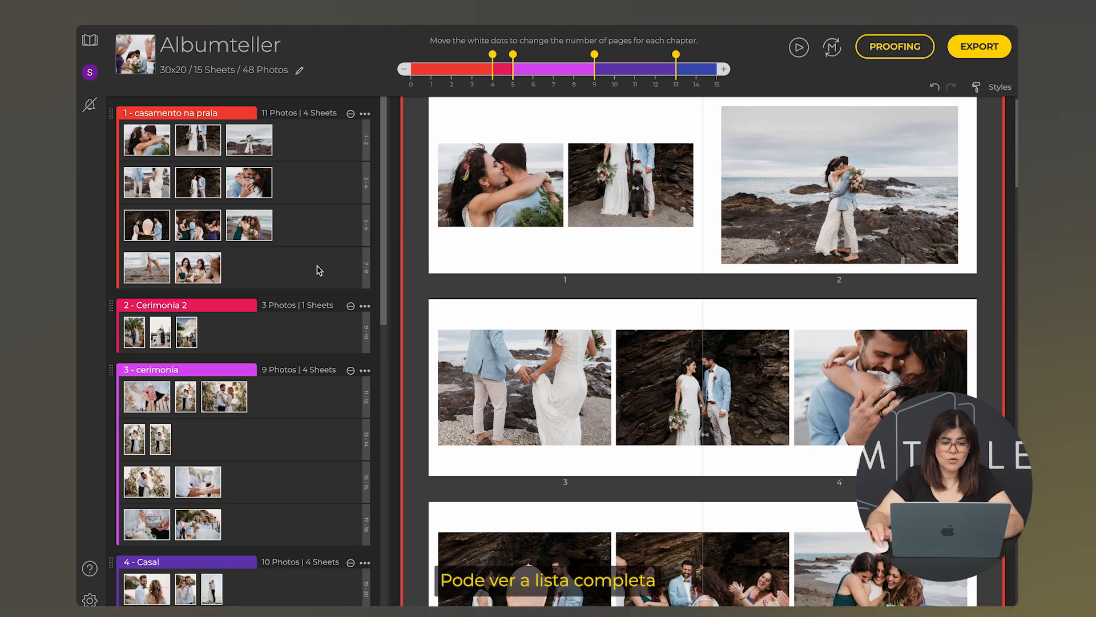
scroll(318, 270, down, 12)
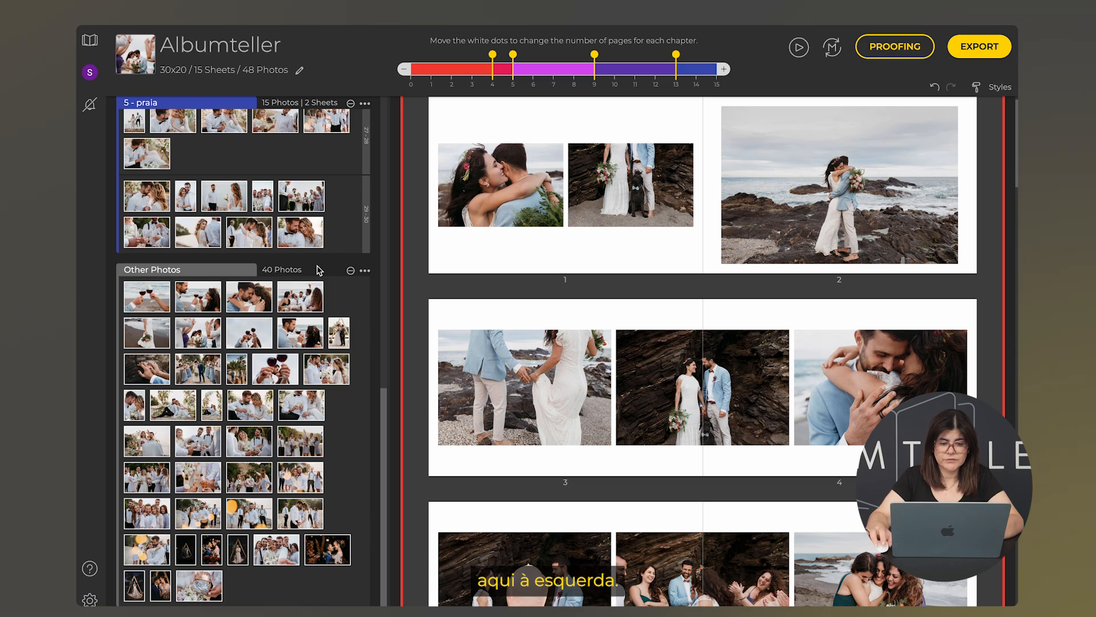
Apply 0.5 cm gap, border 0 and 1 cm sheet padding, then browse the spreads to pages 27–28
click(1000, 87)
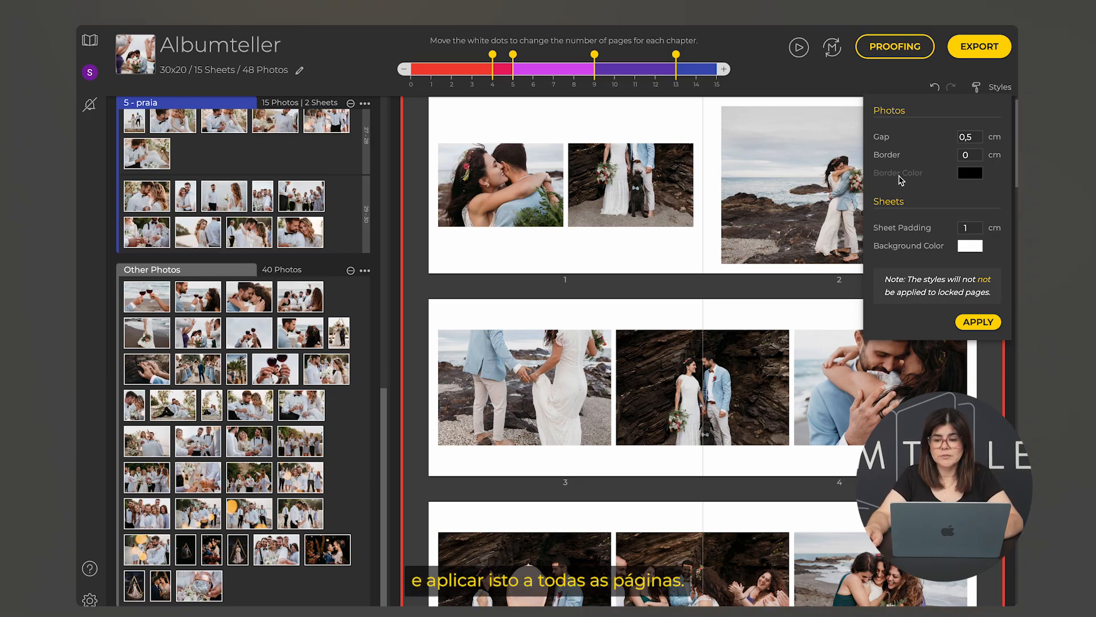
click(979, 322)
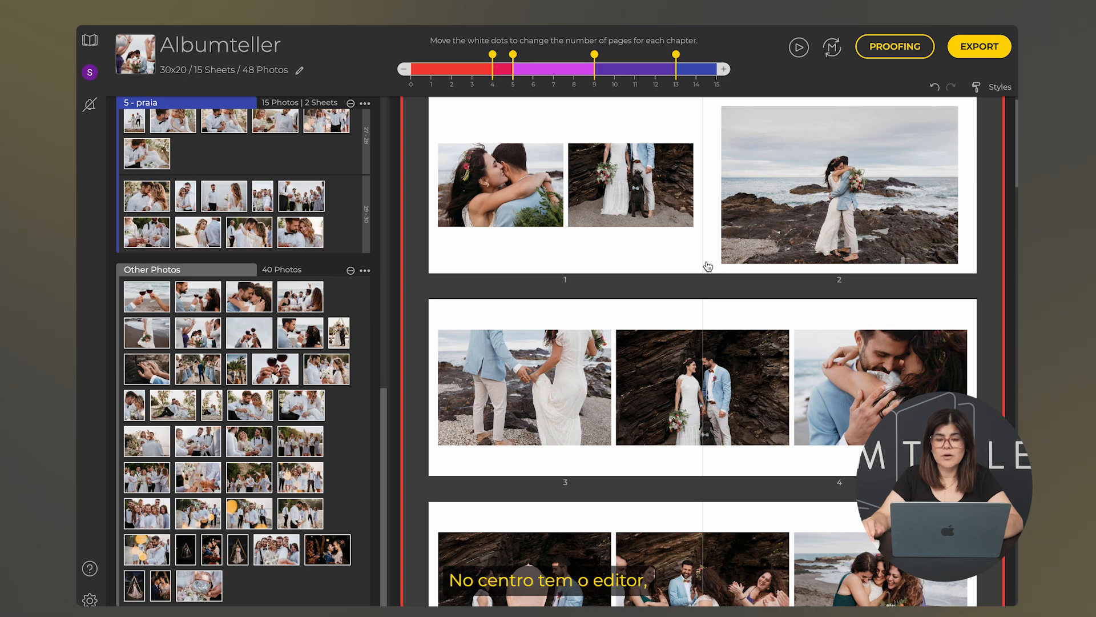
scroll(708, 267, up, 1)
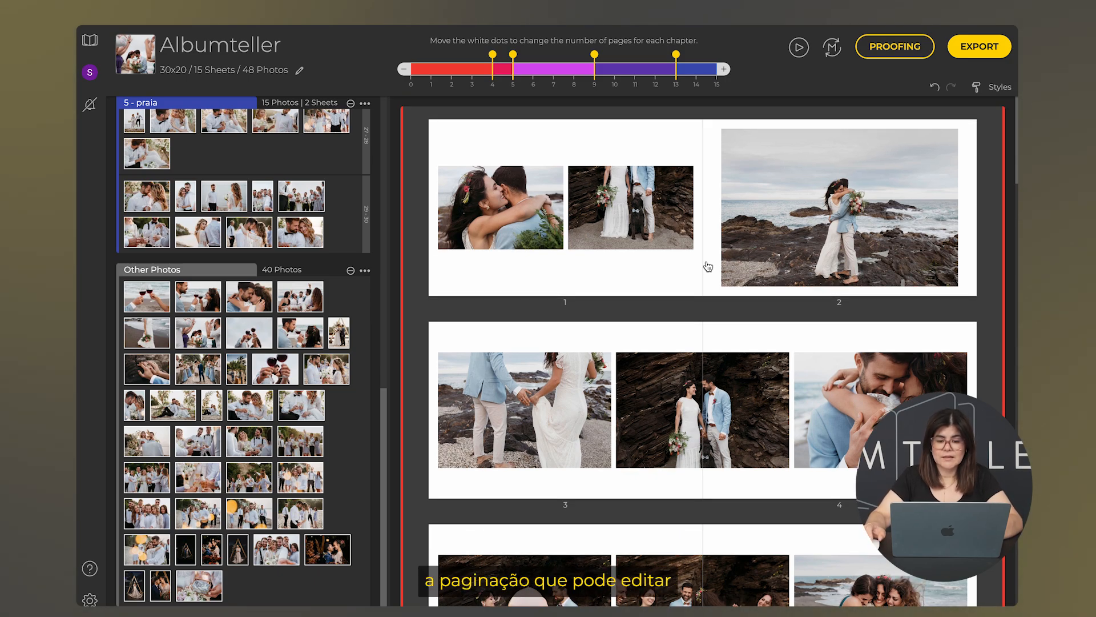
scroll(708, 266, down, 10)
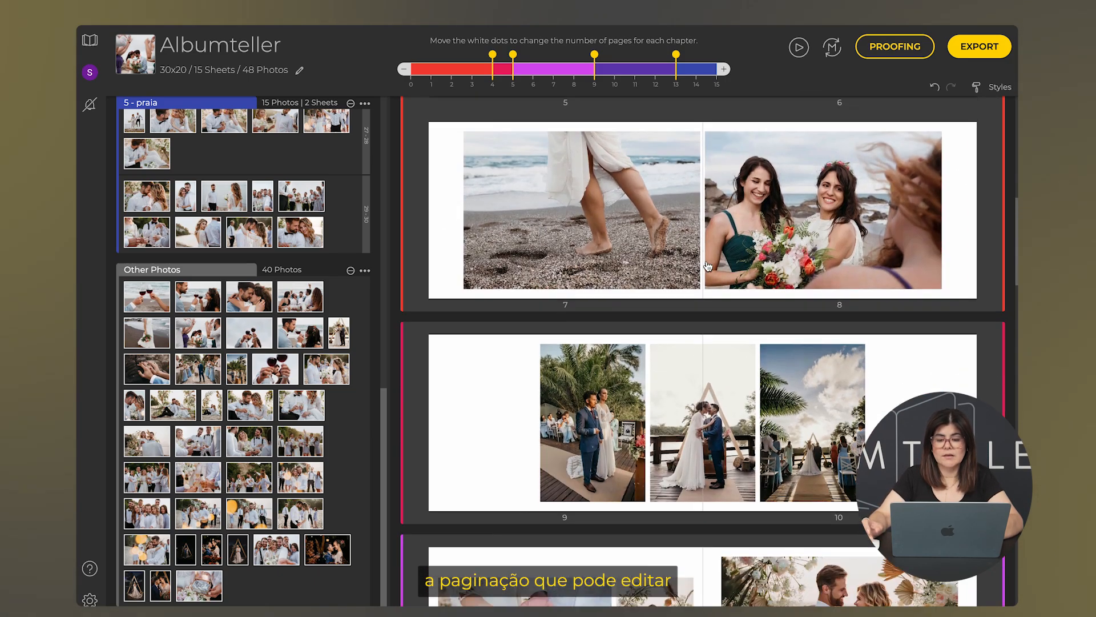
scroll(708, 266, down, 10)
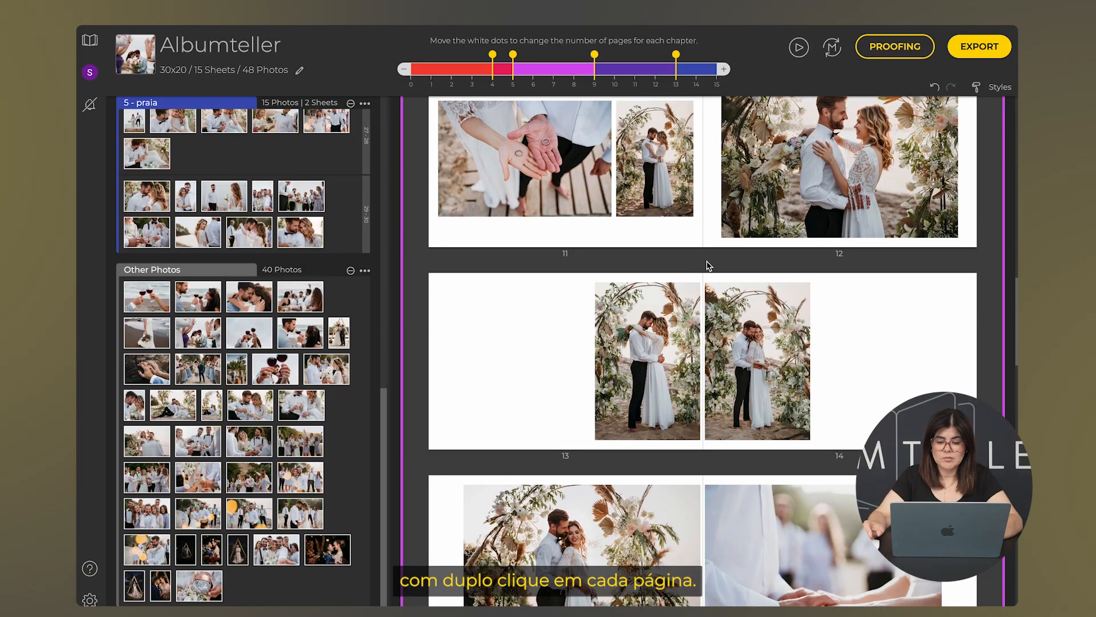
scroll(708, 266, down, 4)
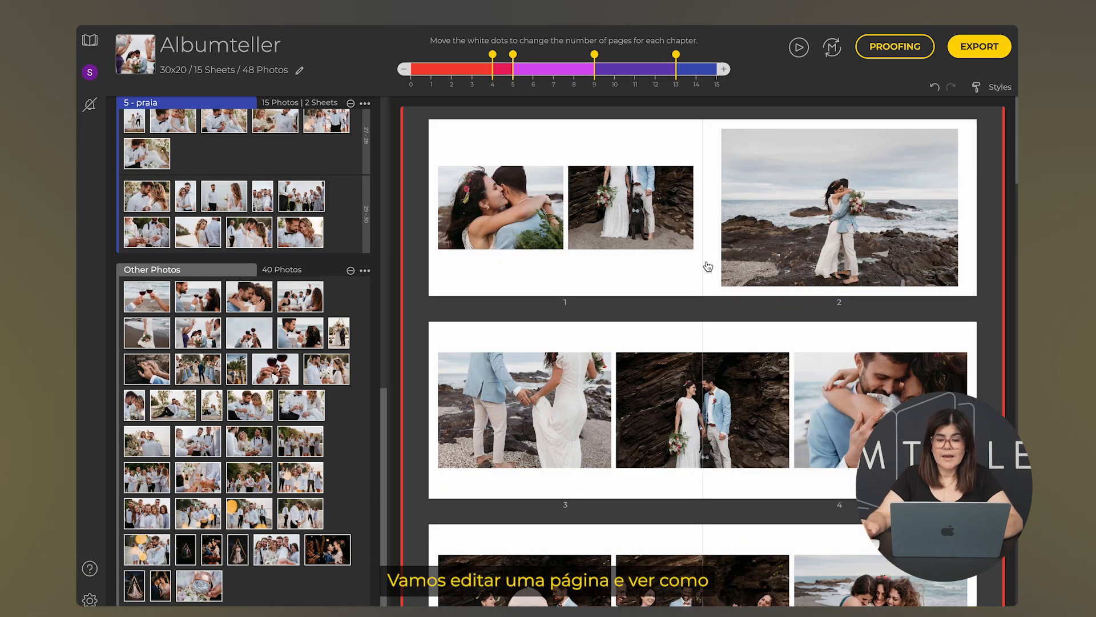
scroll(708, 266, down, 15)
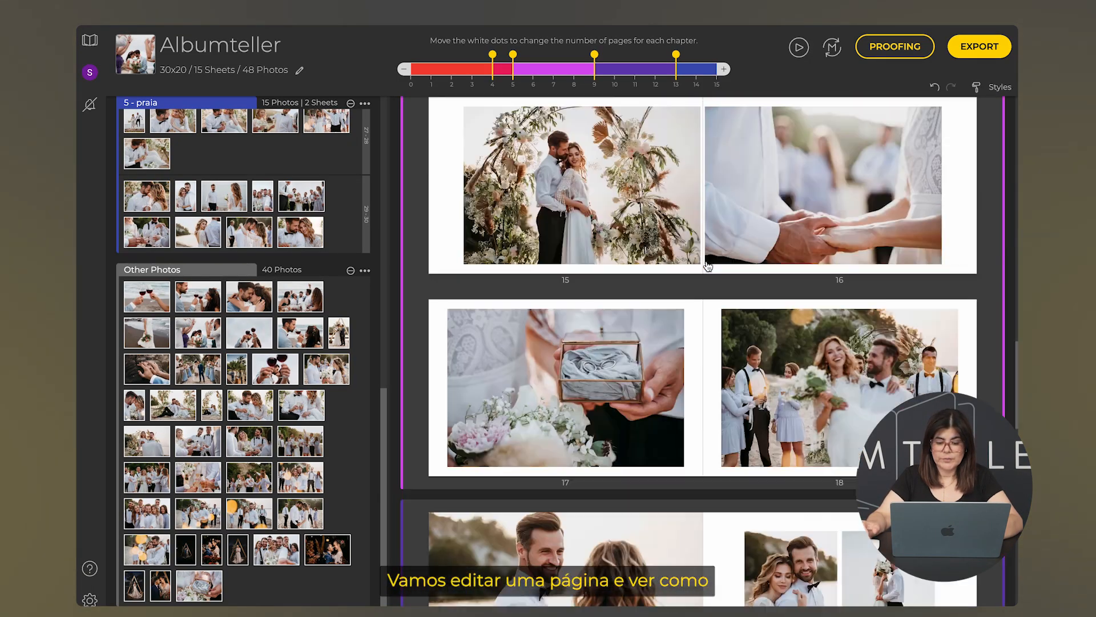
scroll(708, 266, down, 5)
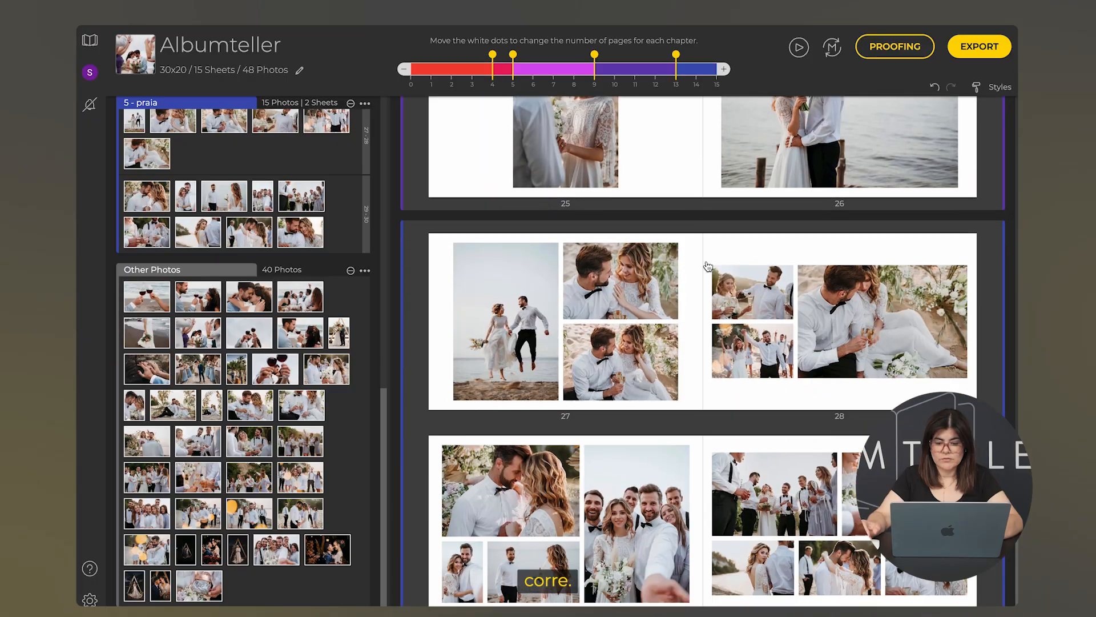
Open spread 27–28 in the manual editor and try a few photo arrangements for page 27
click(692, 265)
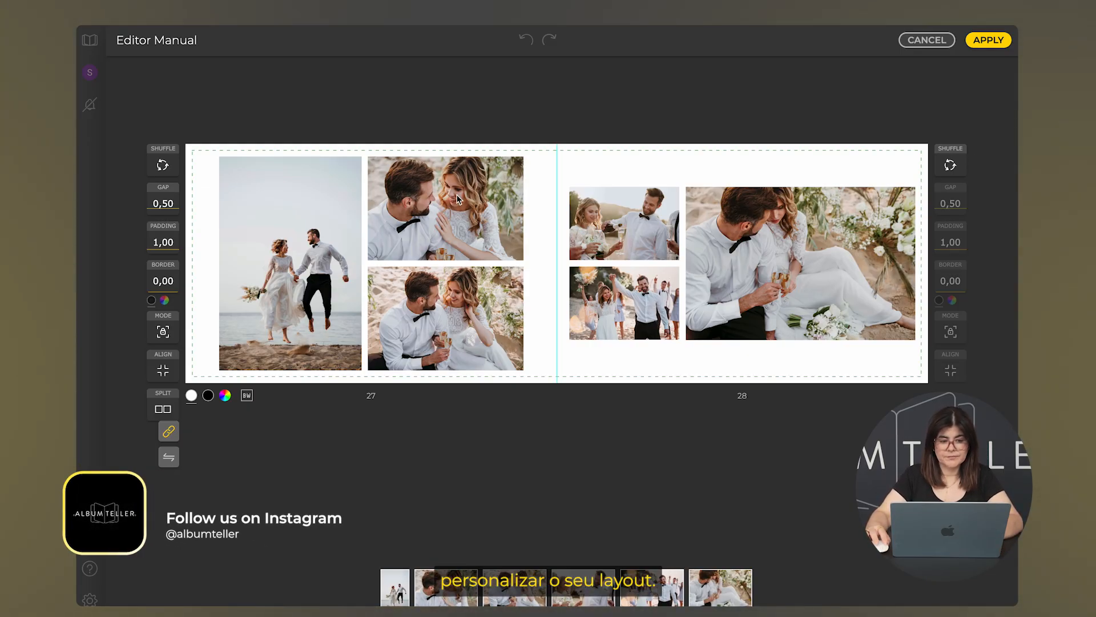
click(164, 166)
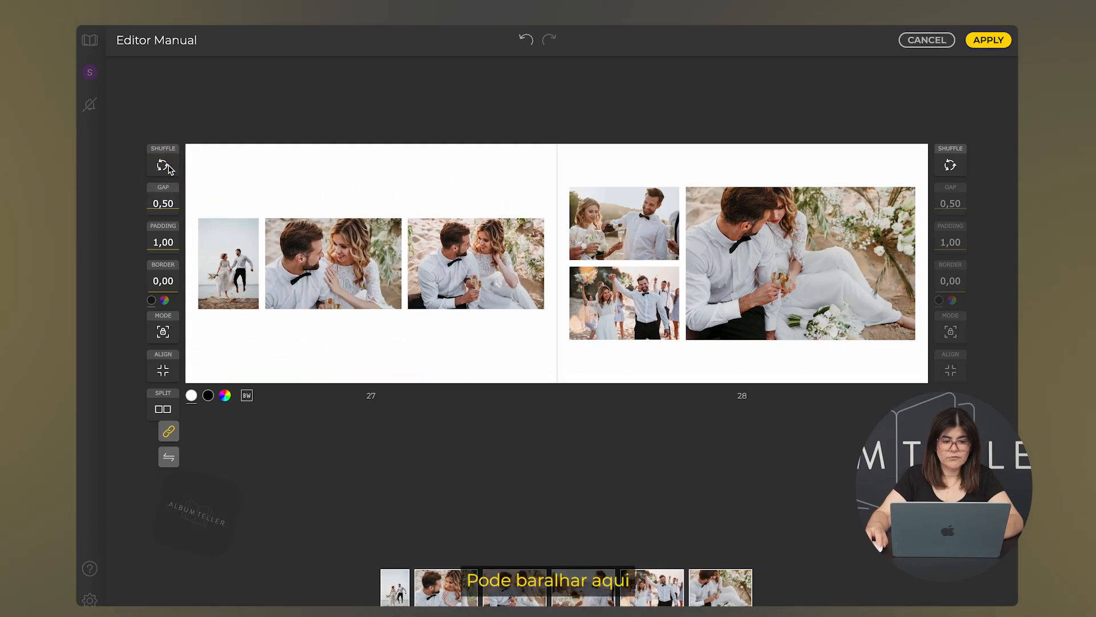
click(164, 165)
click(169, 167)
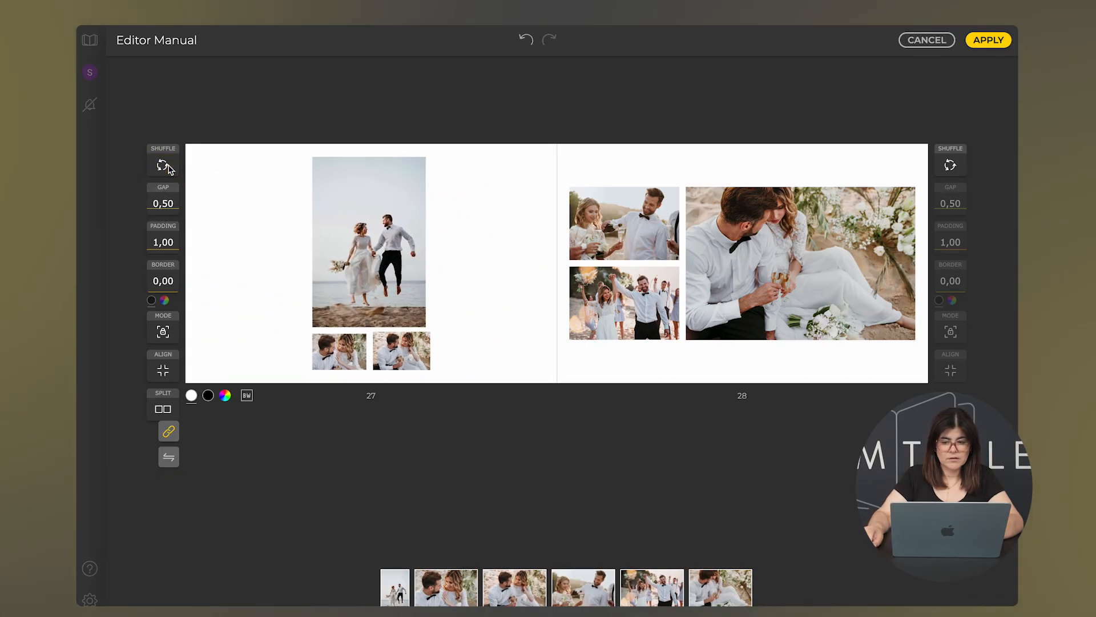
Reshuffle page 28's photos through about ten different arrangements
click(961, 167)
click(963, 169)
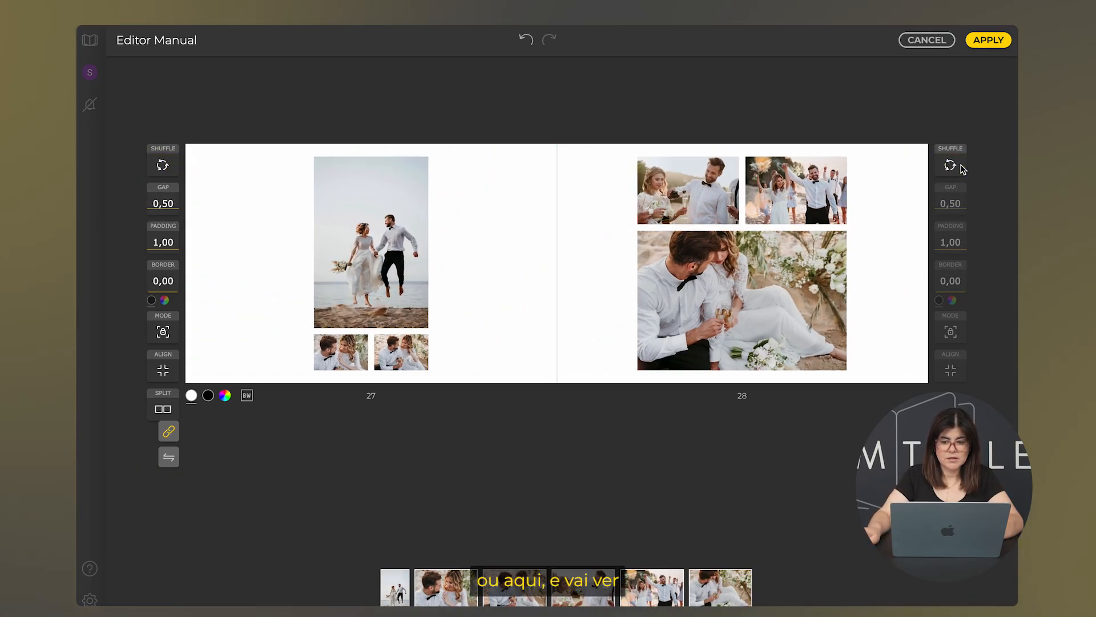
click(961, 169)
click(960, 169)
click(959, 170)
click(959, 168)
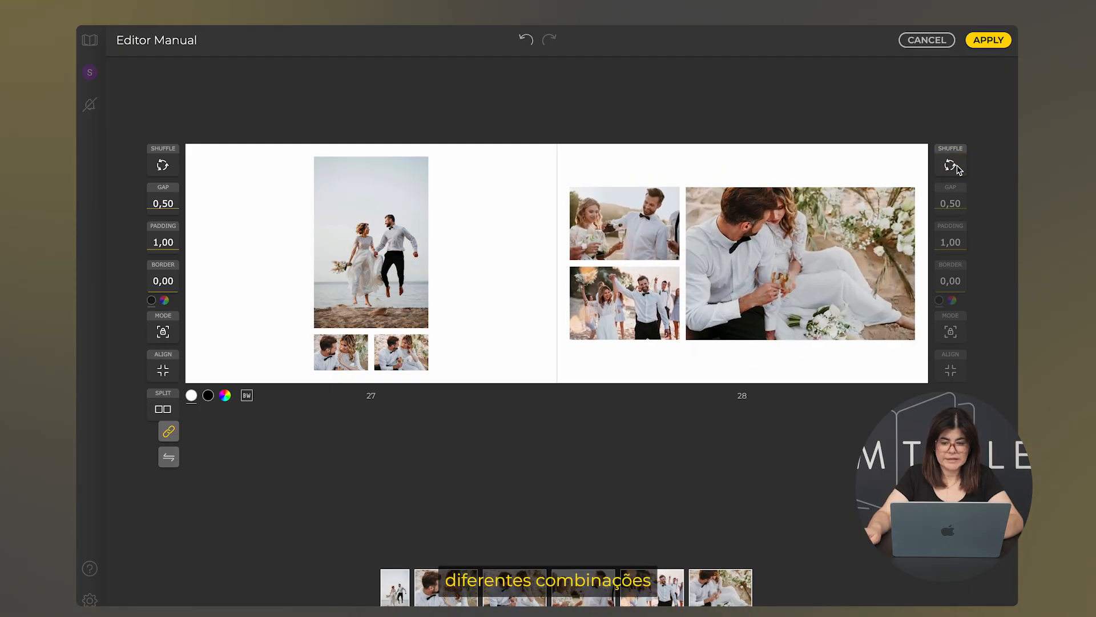
click(959, 169)
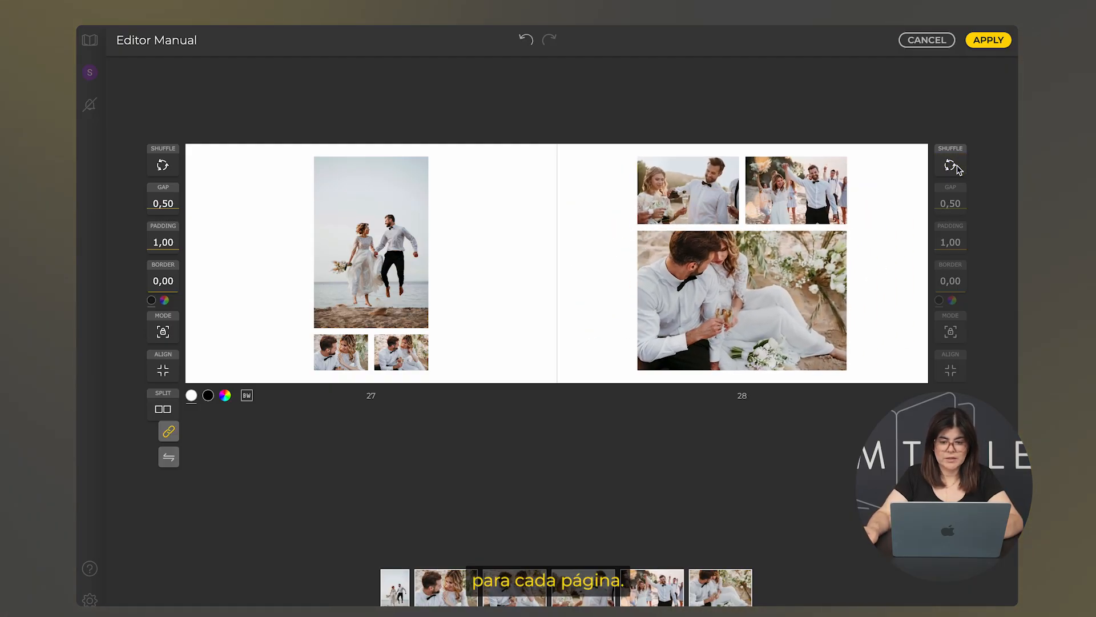
click(957, 167)
click(958, 167)
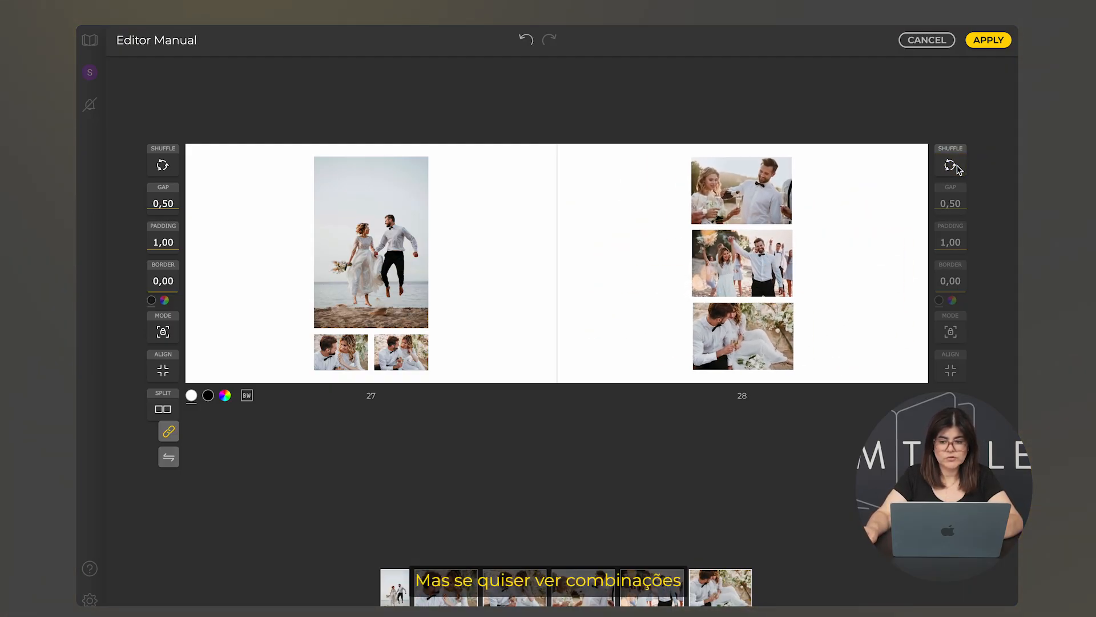
click(957, 167)
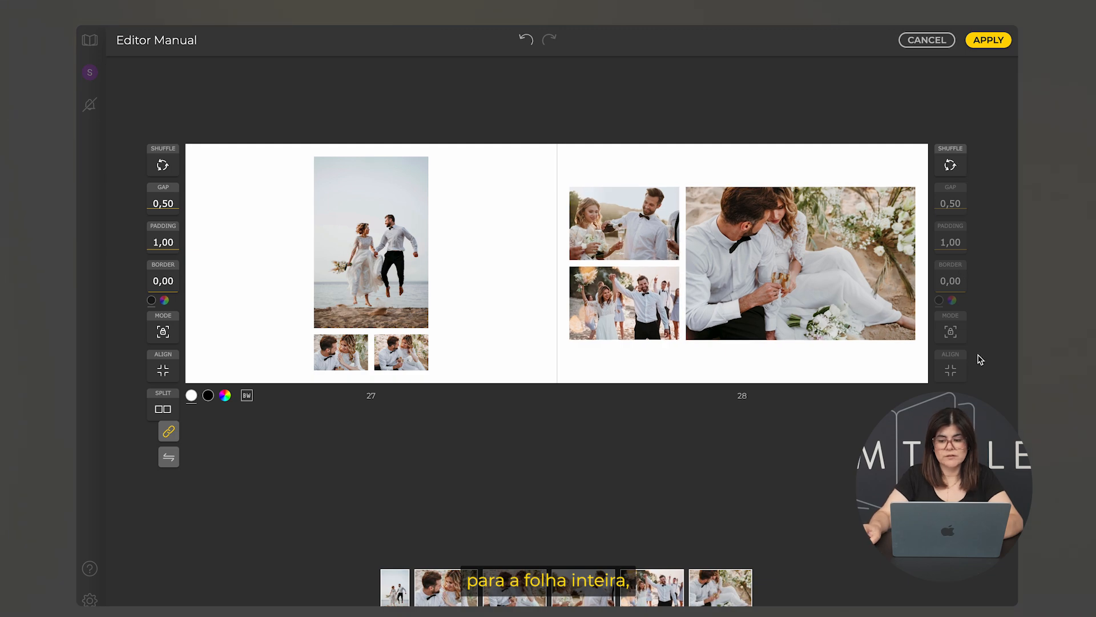
Shuffle whole-spread templates for 27–28 several times, then bring up all layout combinations
click(945, 407)
click(946, 408)
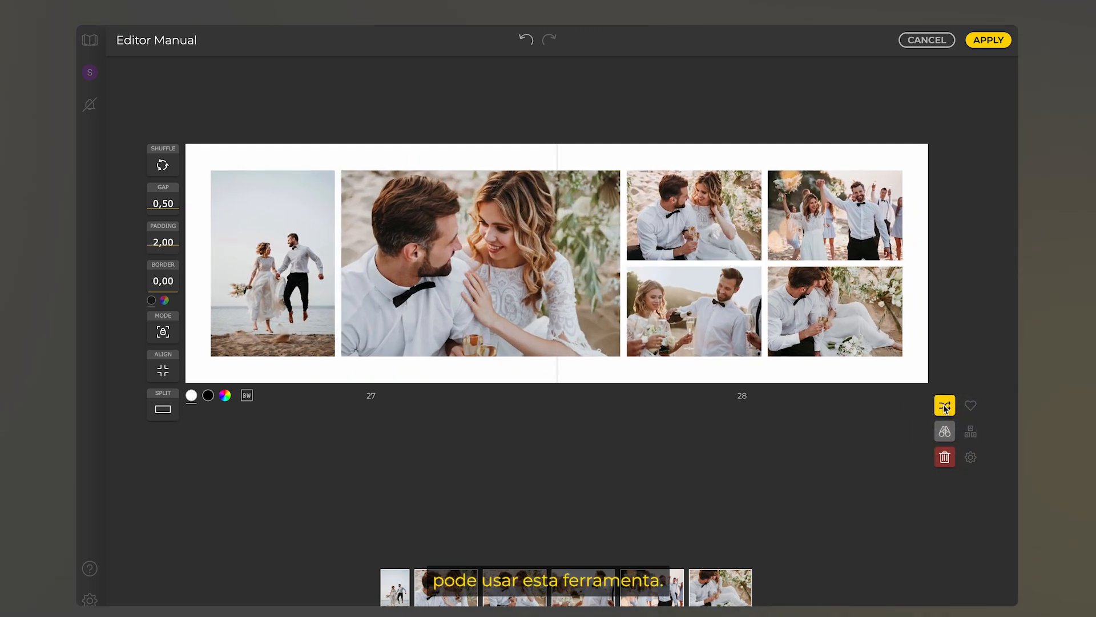
click(946, 407)
click(946, 407)
click(946, 407)
click(945, 407)
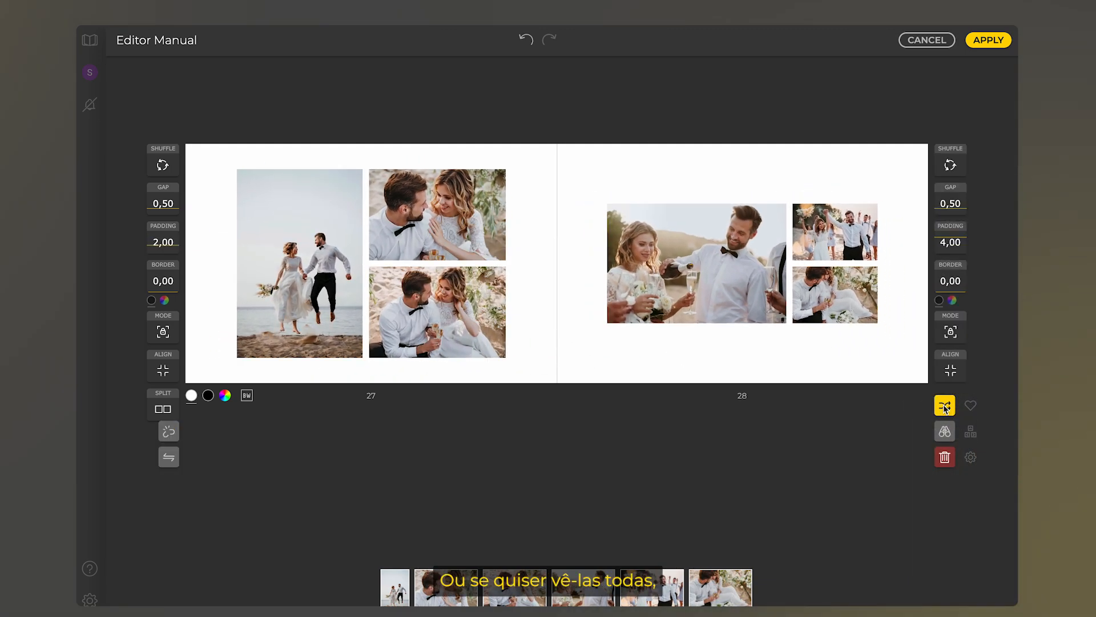
click(946, 407)
click(946, 407)
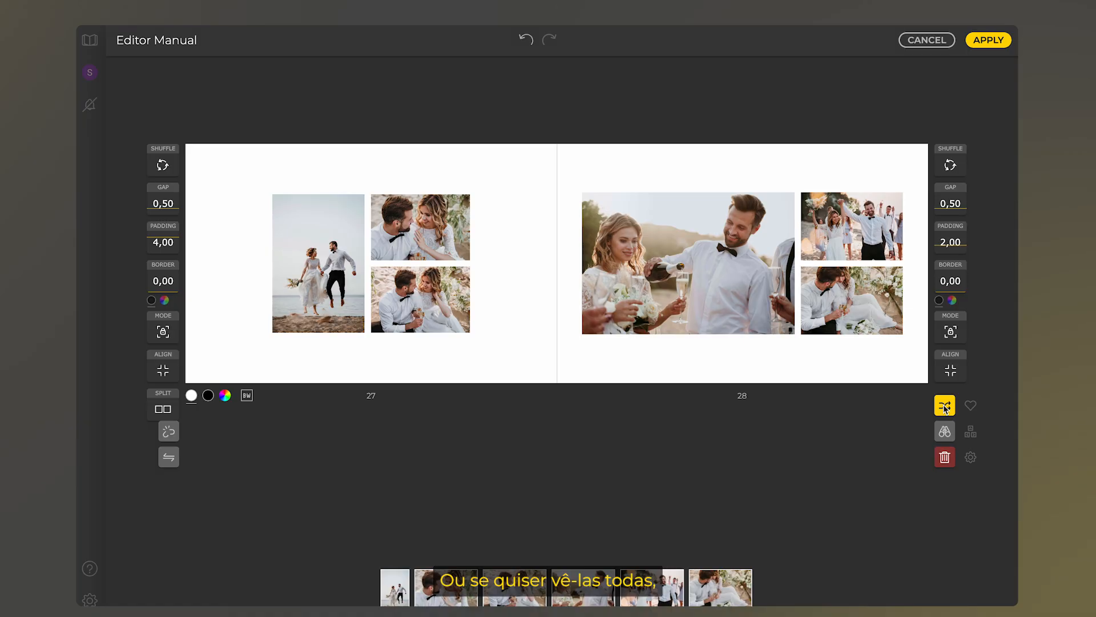
click(944, 435)
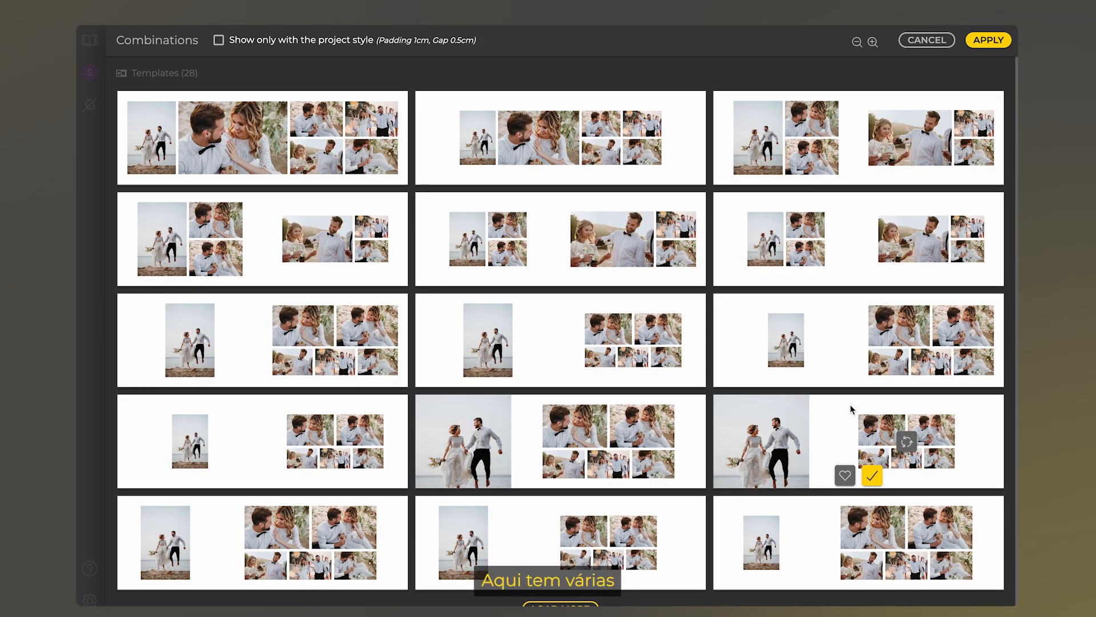
Load more combinations for spread 27–28 and apply the bottom-left template card
scroll(851, 404, down, 1)
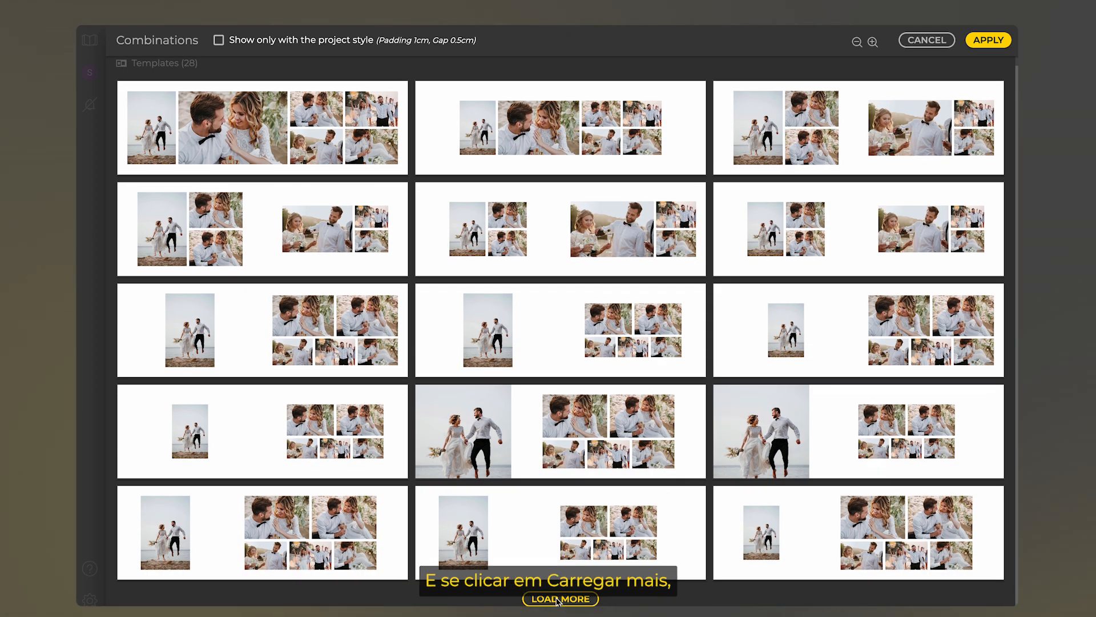
click(559, 599)
scroll(559, 571, down, 8)
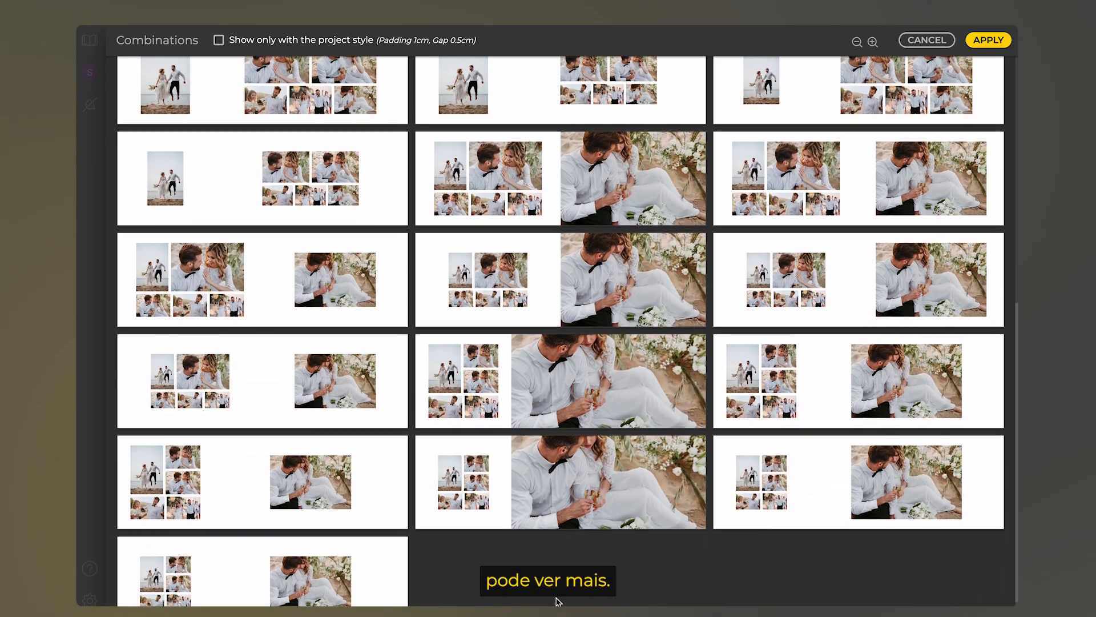
scroll(558, 601, up, 3)
scroll(558, 602, down, 3)
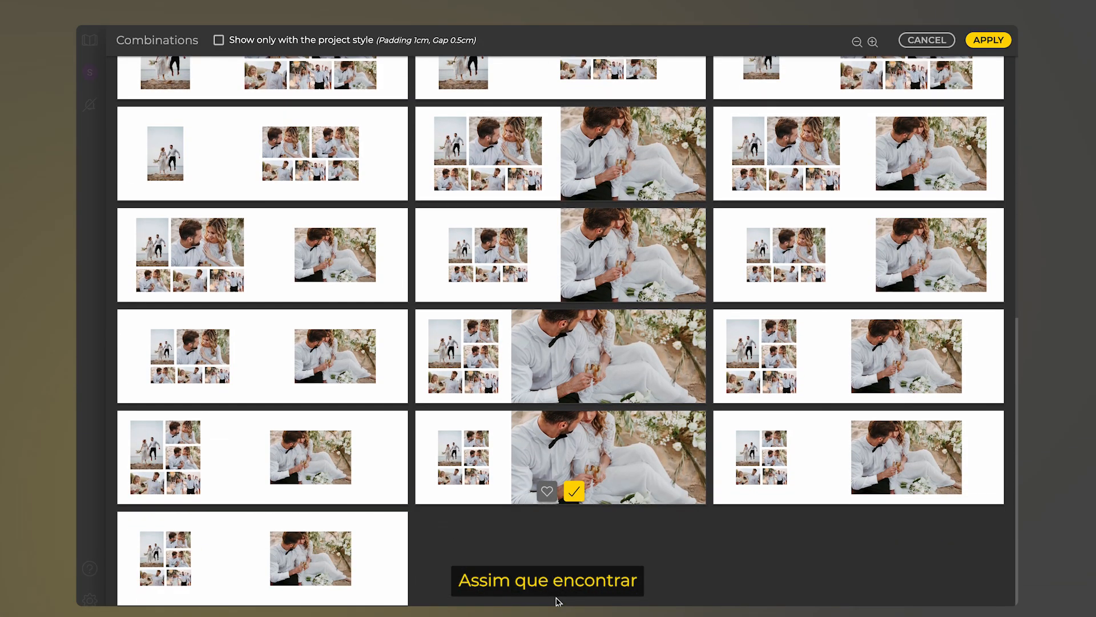
mouse_move(274, 591)
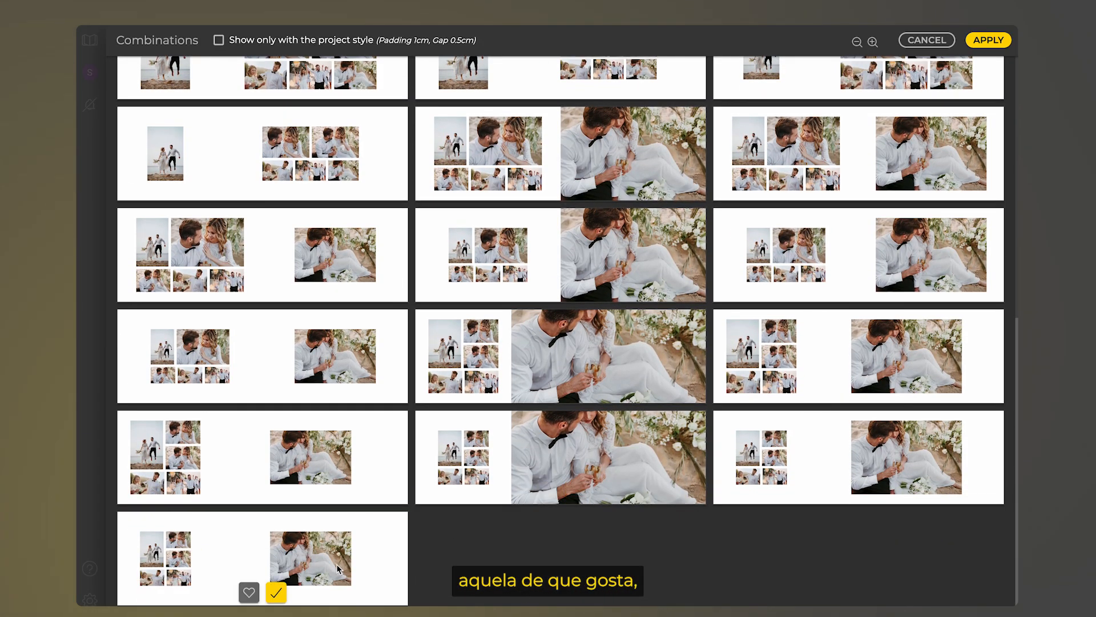
click(276, 592)
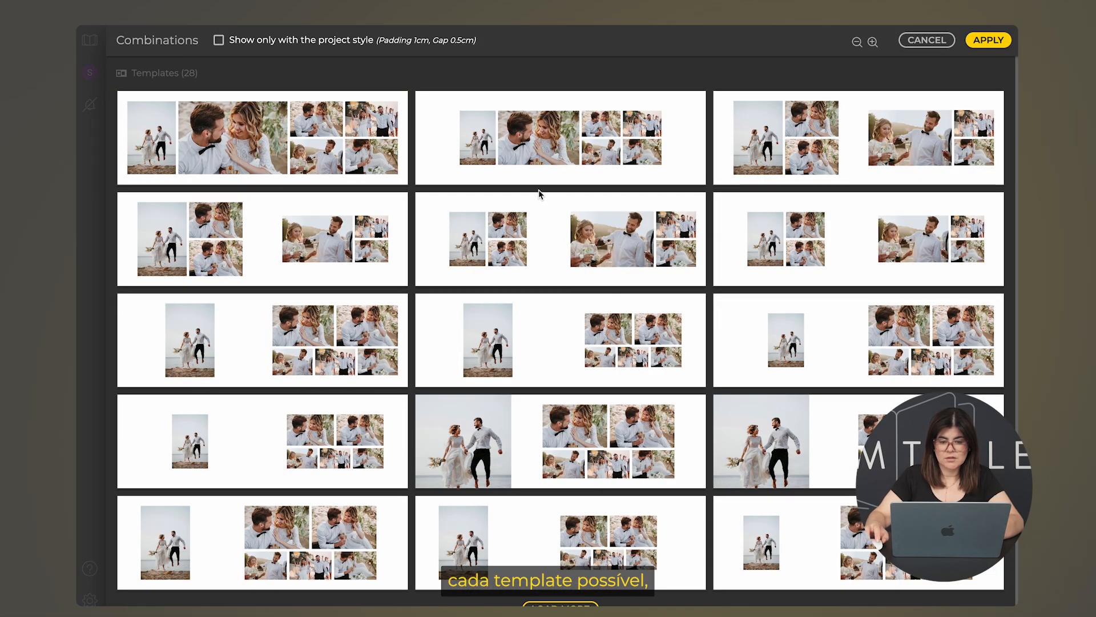
Reshuffle the second combination repeatedly until a large couple photo spans the fold, then apply it
mouse_move(534, 175)
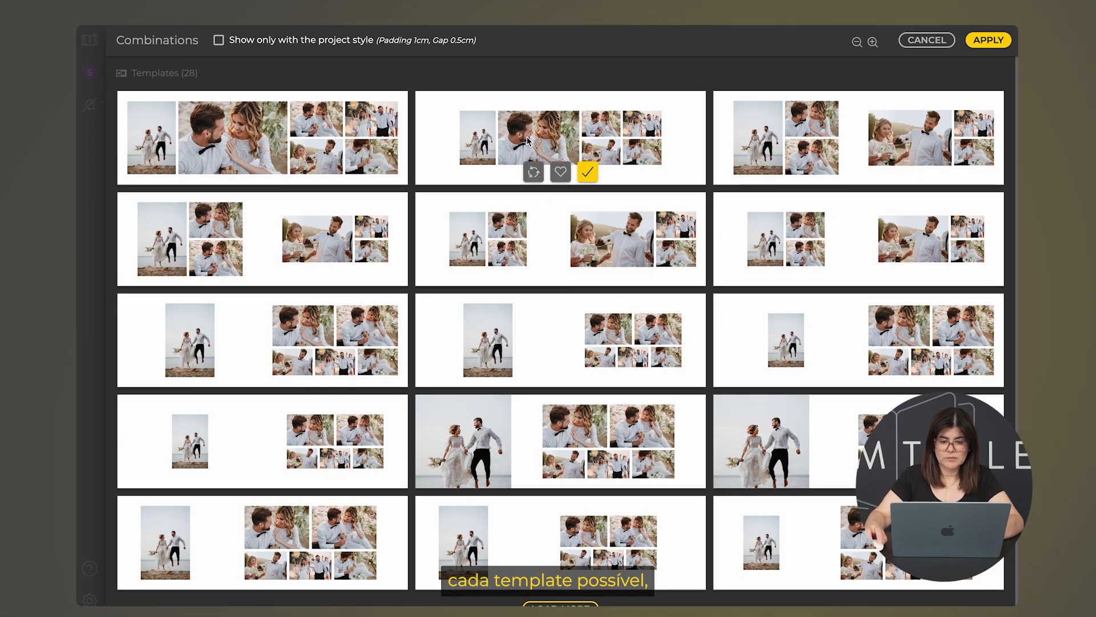
click(534, 173)
click(534, 173)
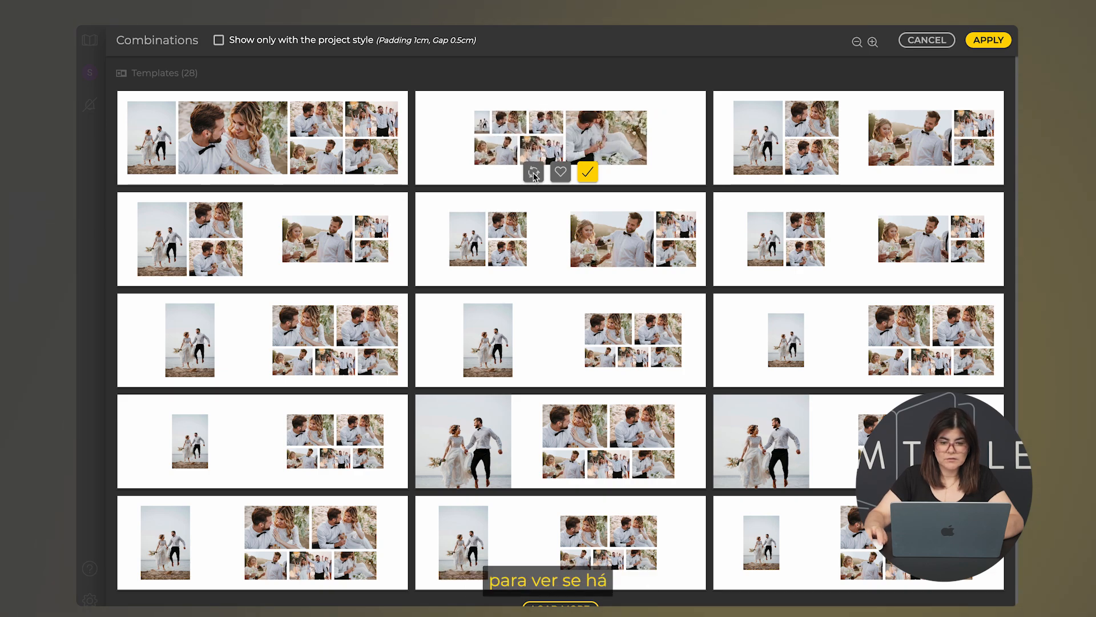
click(534, 173)
click(534, 173)
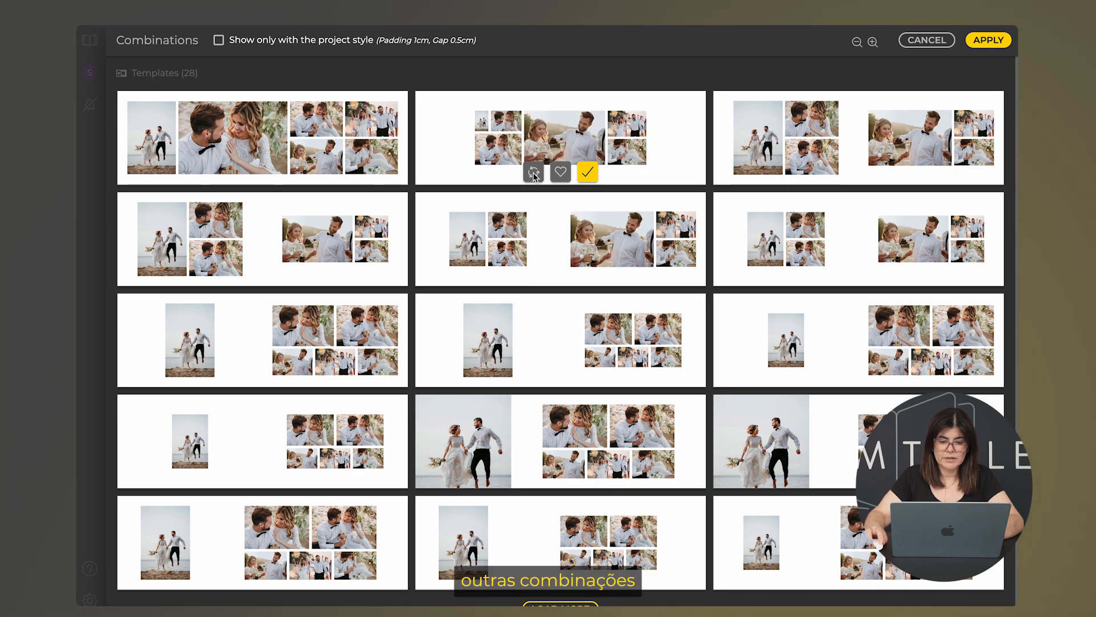
click(534, 173)
click(533, 173)
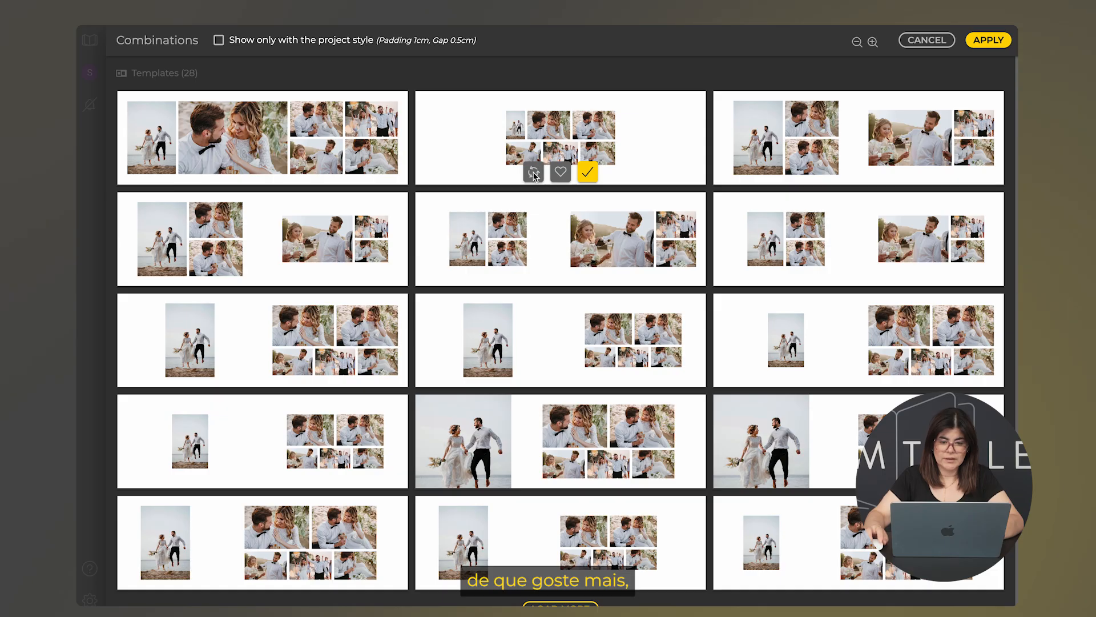
click(534, 173)
click(534, 173)
click(534, 173)
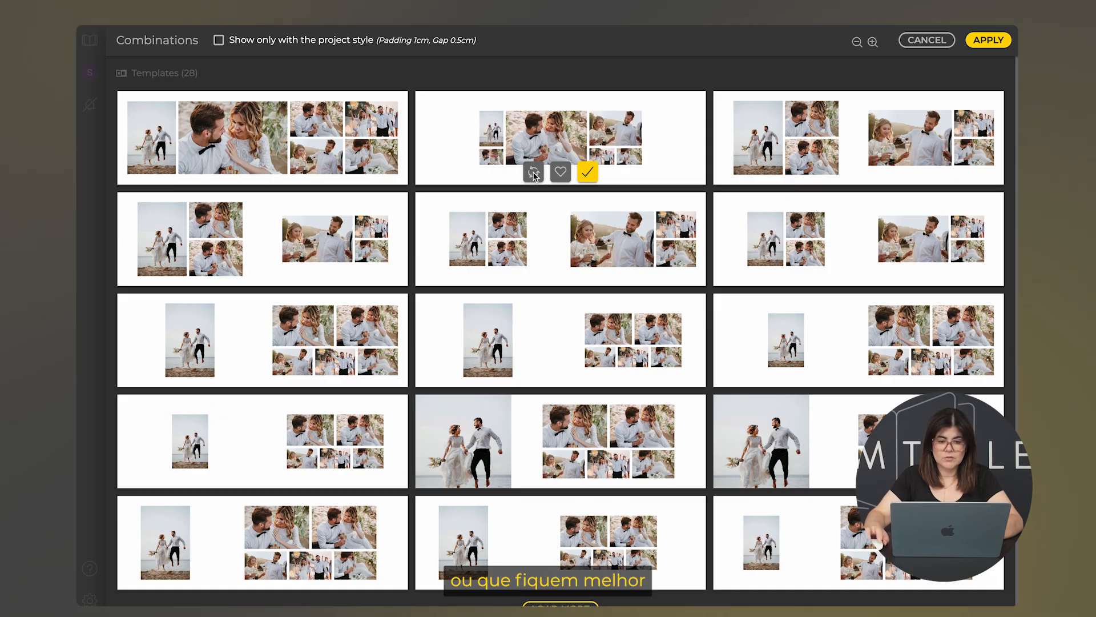
click(534, 173)
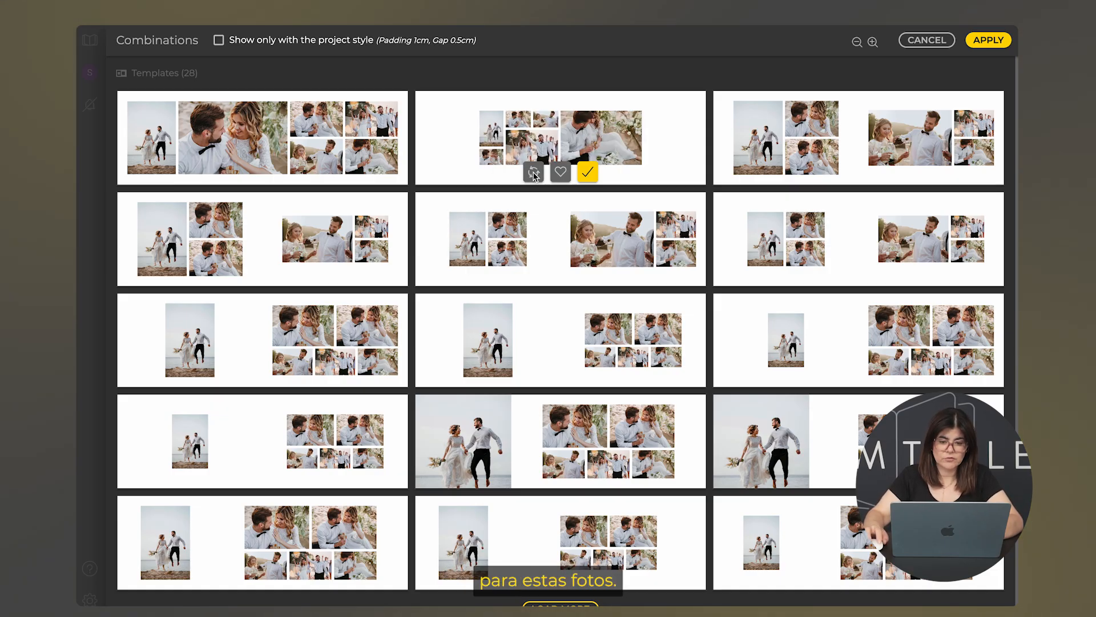
click(534, 173)
click(534, 173)
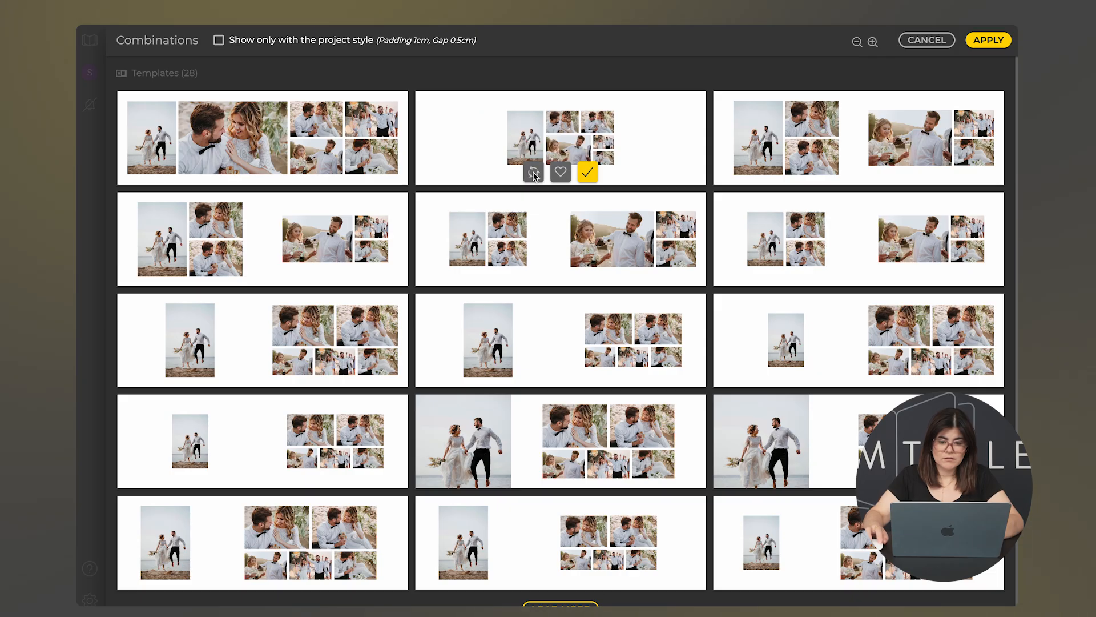
click(534, 173)
click(588, 171)
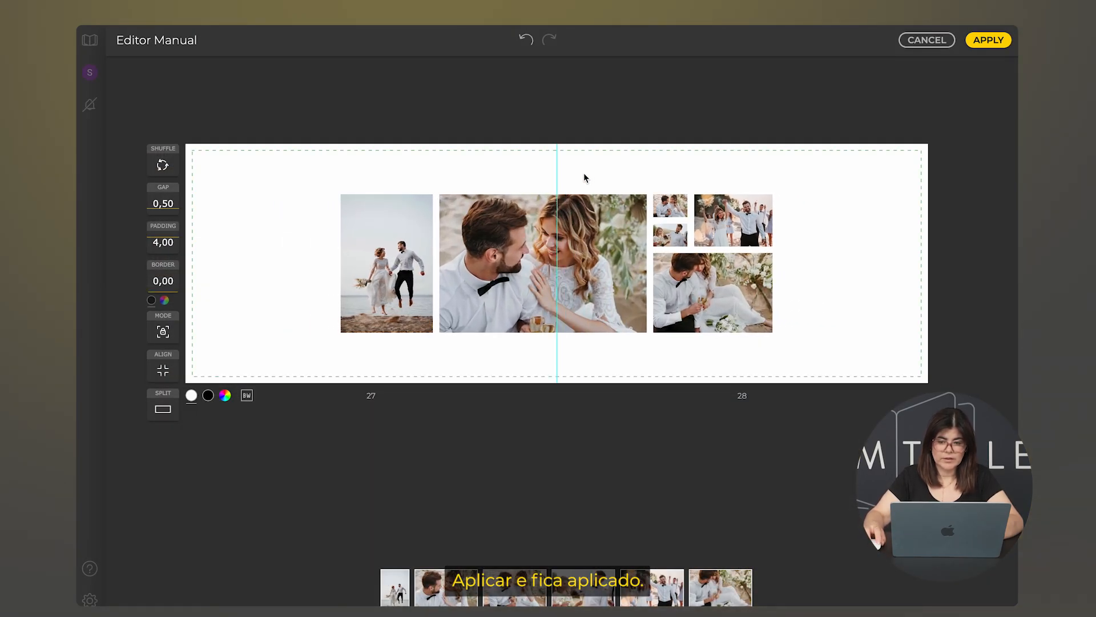
Apply spread 27–28's new layout and open spread 29–30 in the manual editor
click(989, 41)
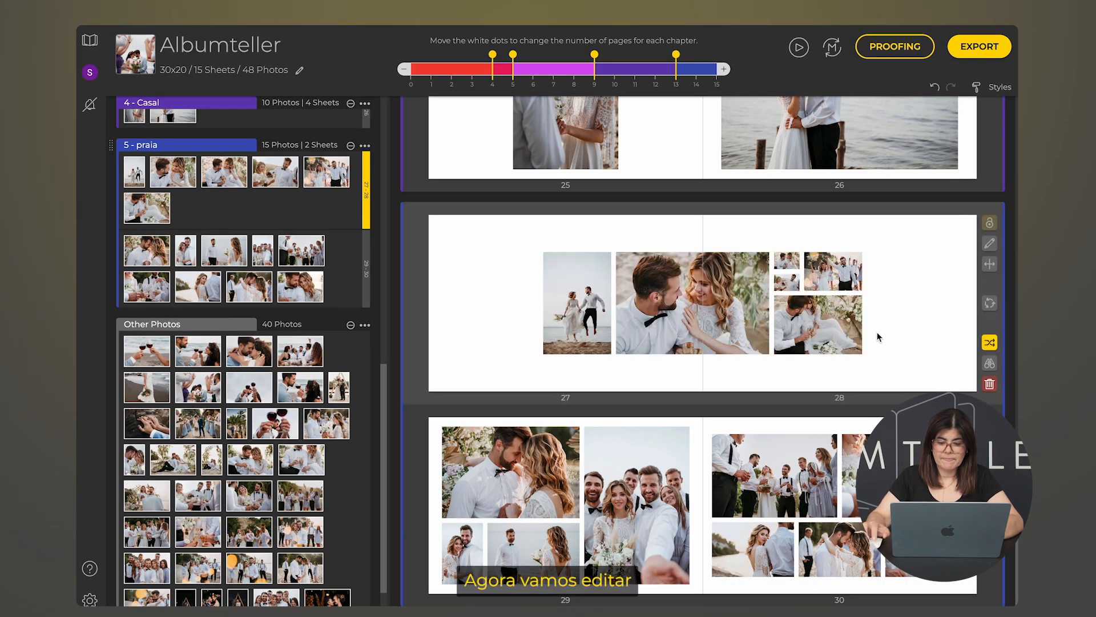
double_click(702, 483)
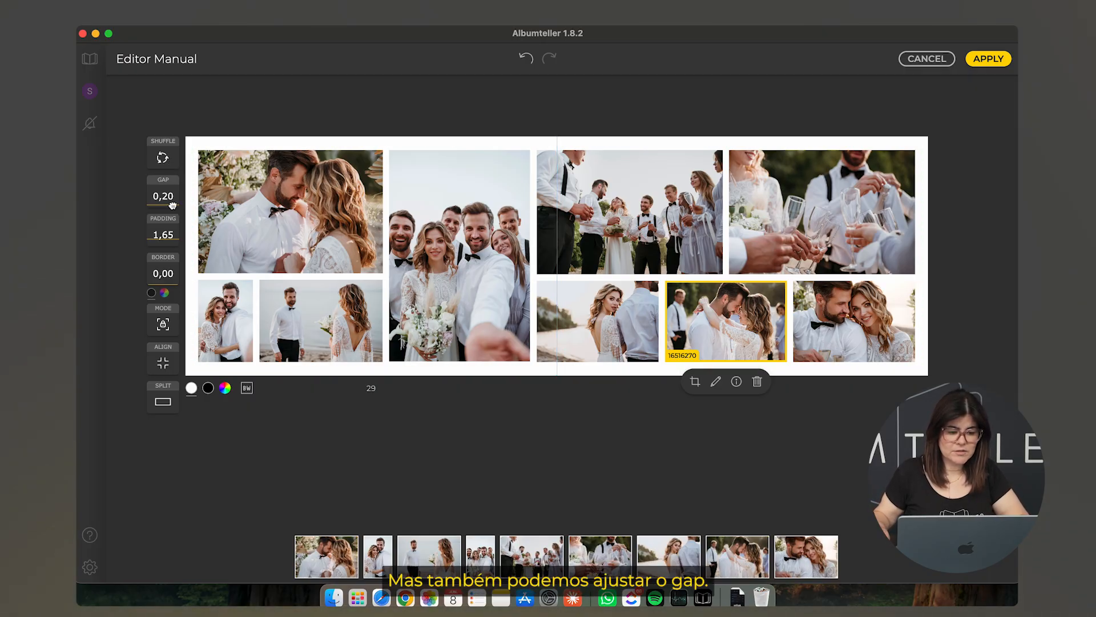
Set spread 29–30's photo fit mode so photos keep their original aspect ratios
scroll(172, 205, down, 5)
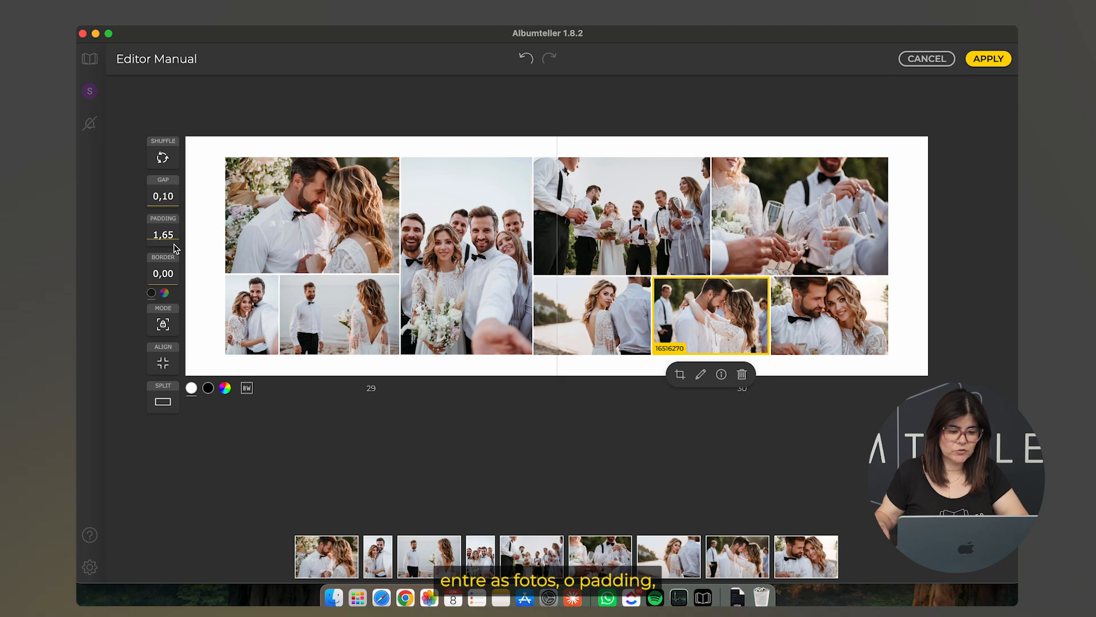
scroll(174, 244, down, 3)
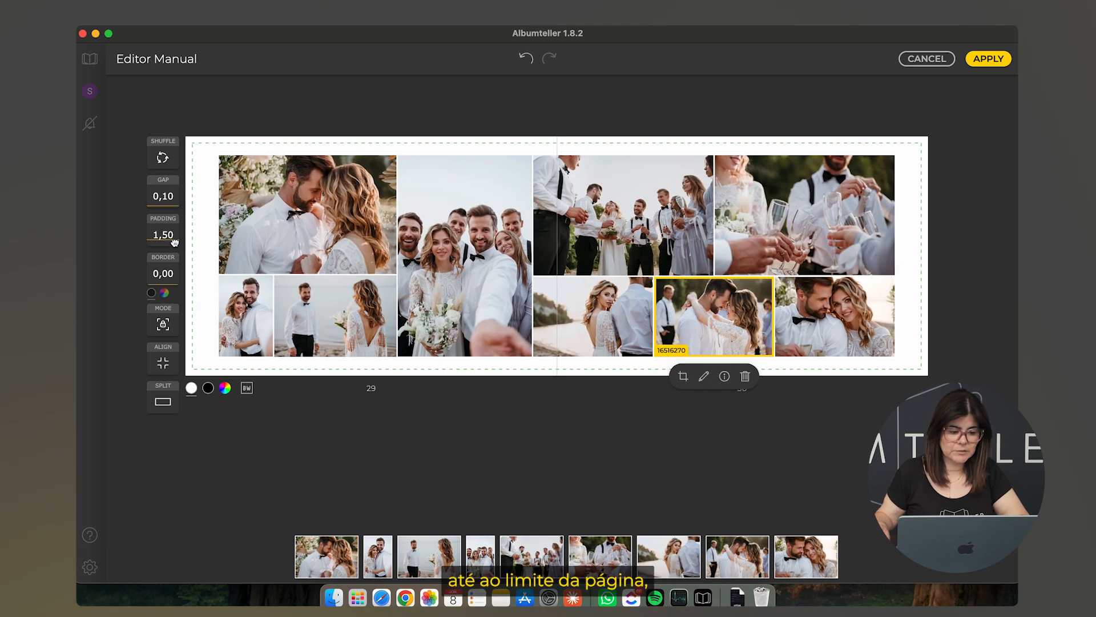
scroll(174, 277, up, 2)
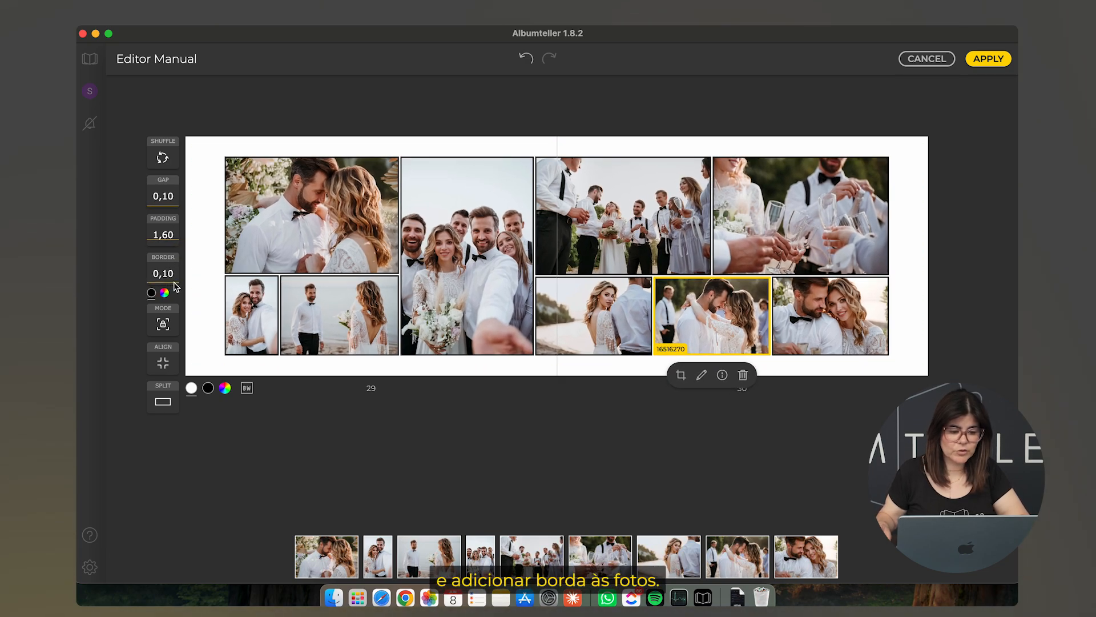
scroll(176, 285, down, 2)
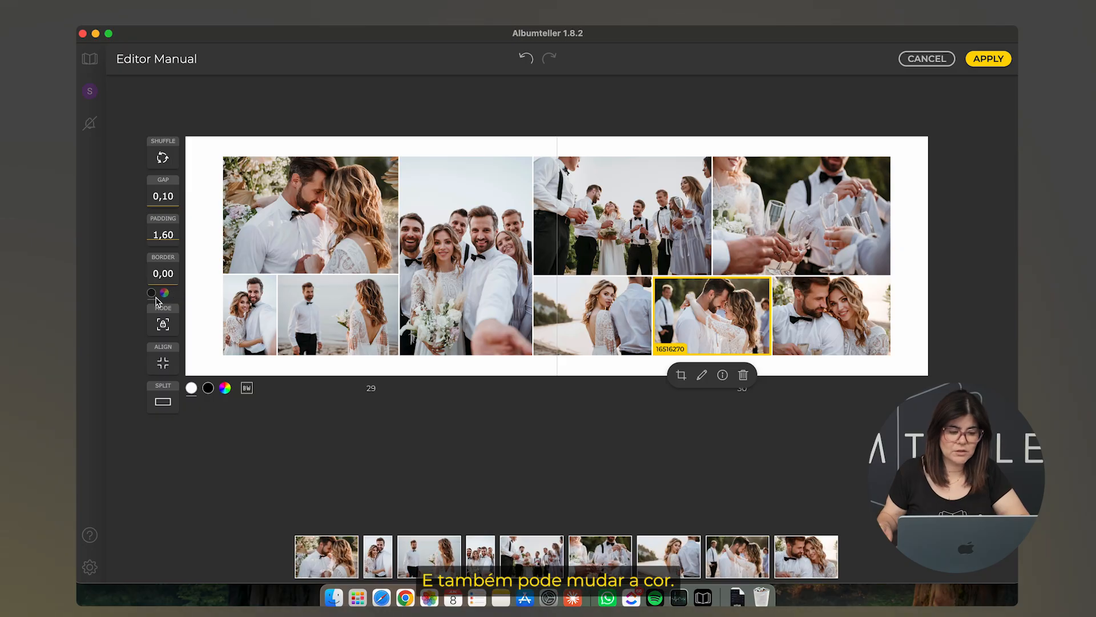
scroll(169, 242, up, 10)
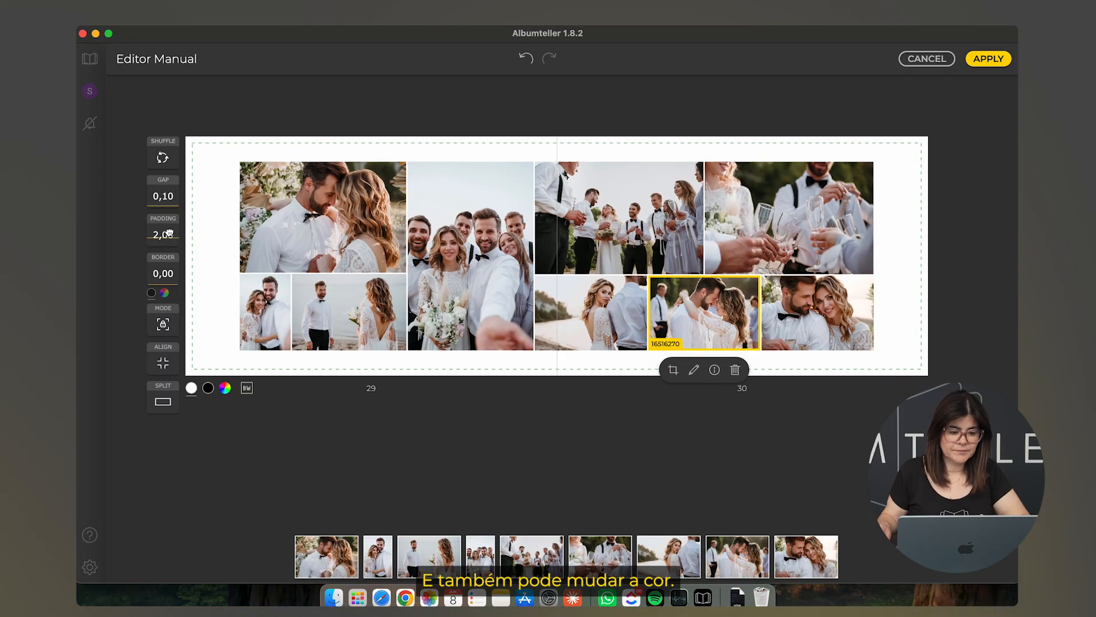
click(163, 325)
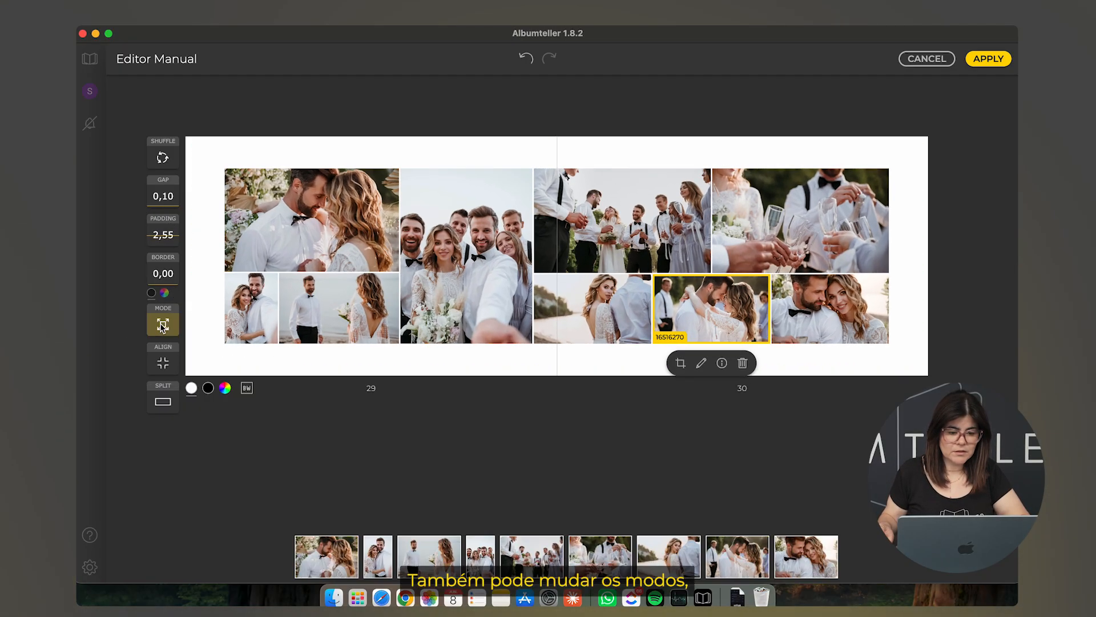
click(162, 325)
click(163, 325)
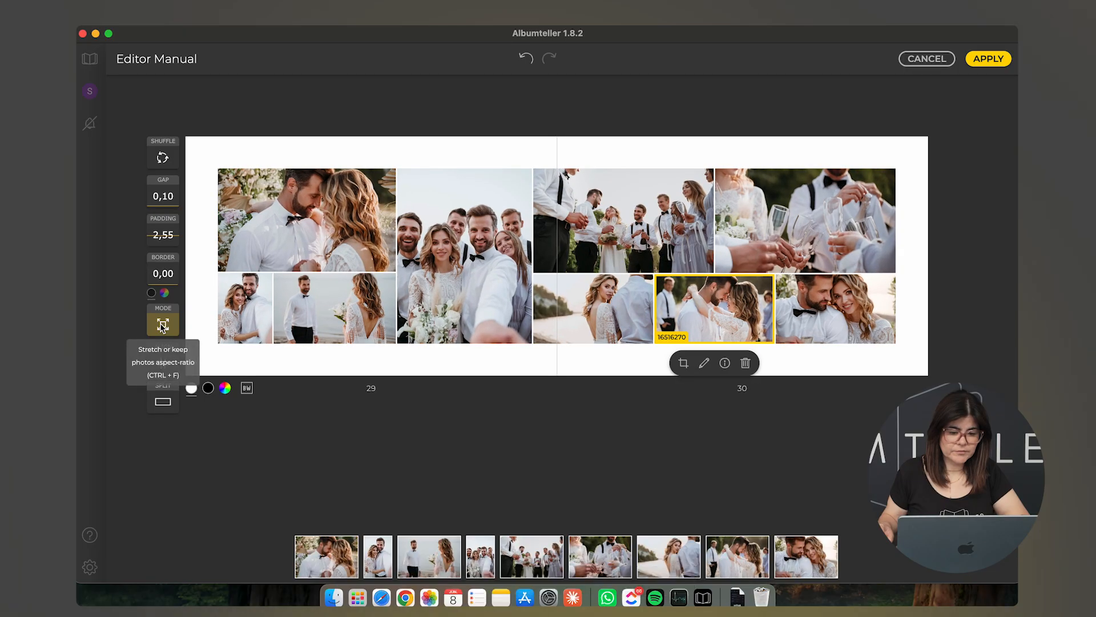
click(163, 328)
click(163, 327)
click(163, 327)
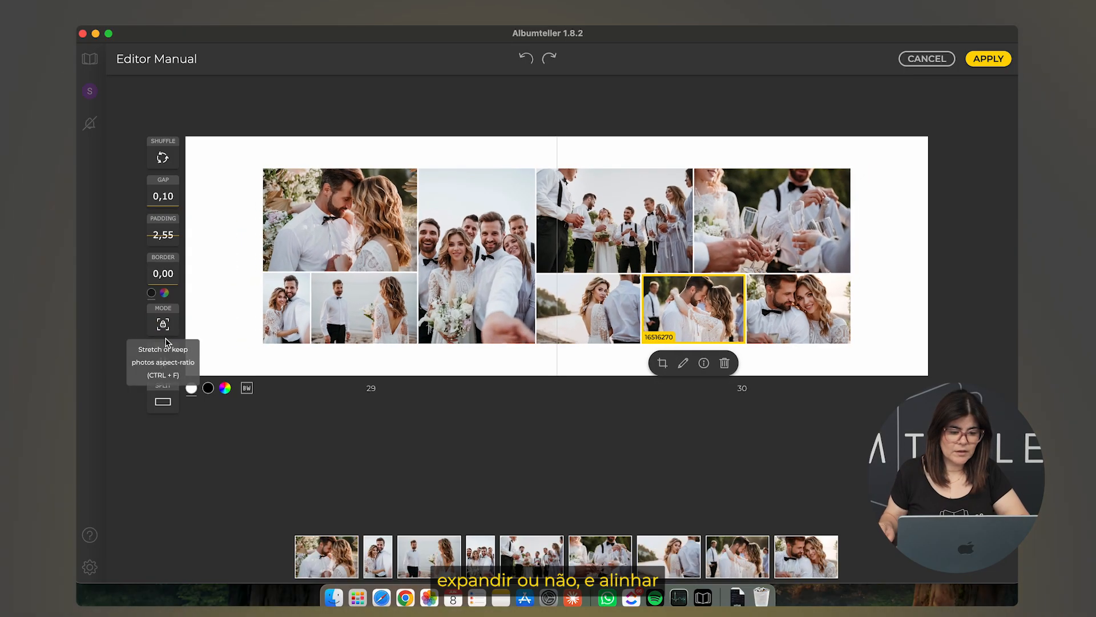
Try Start, Middle and End alignment for the photo block, leaving it aligned to End
click(162, 364)
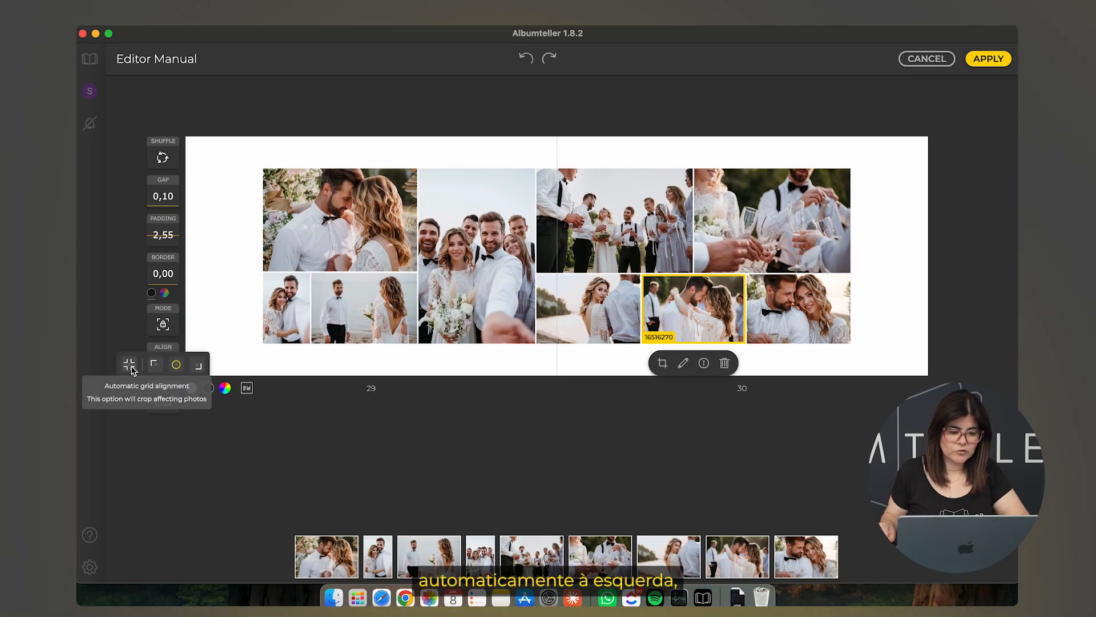
click(153, 364)
click(163, 366)
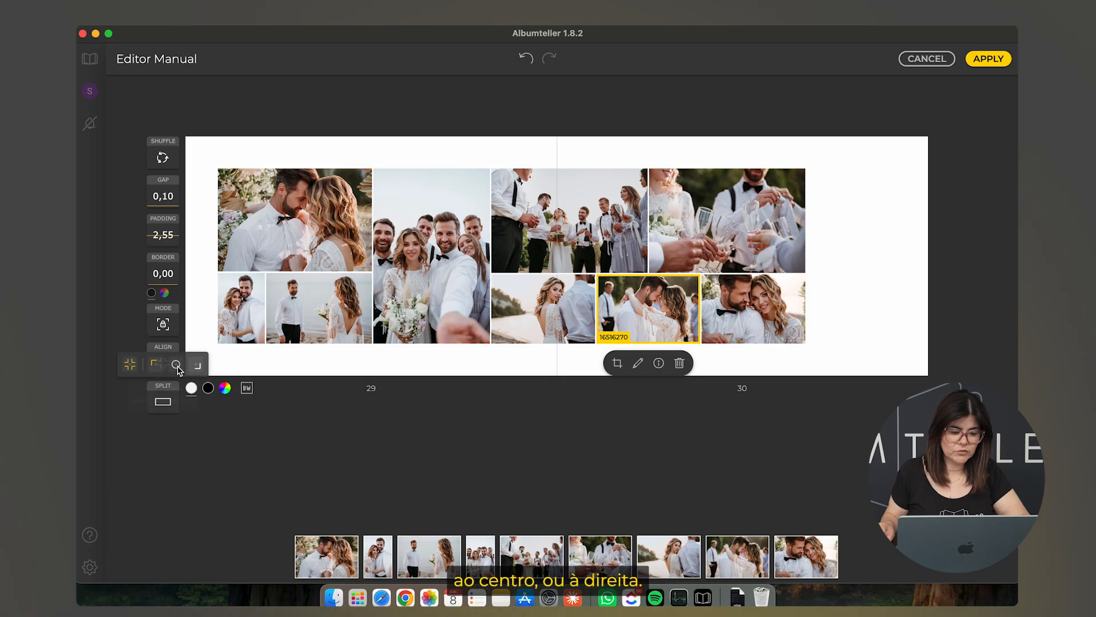
click(174, 366)
click(163, 364)
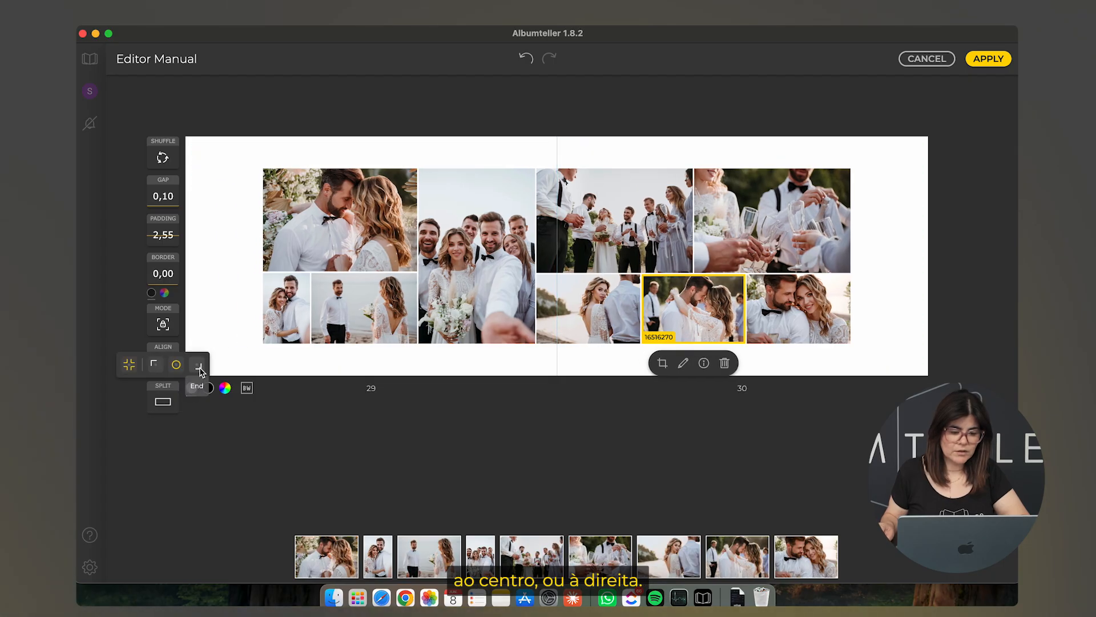
click(198, 364)
click(162, 363)
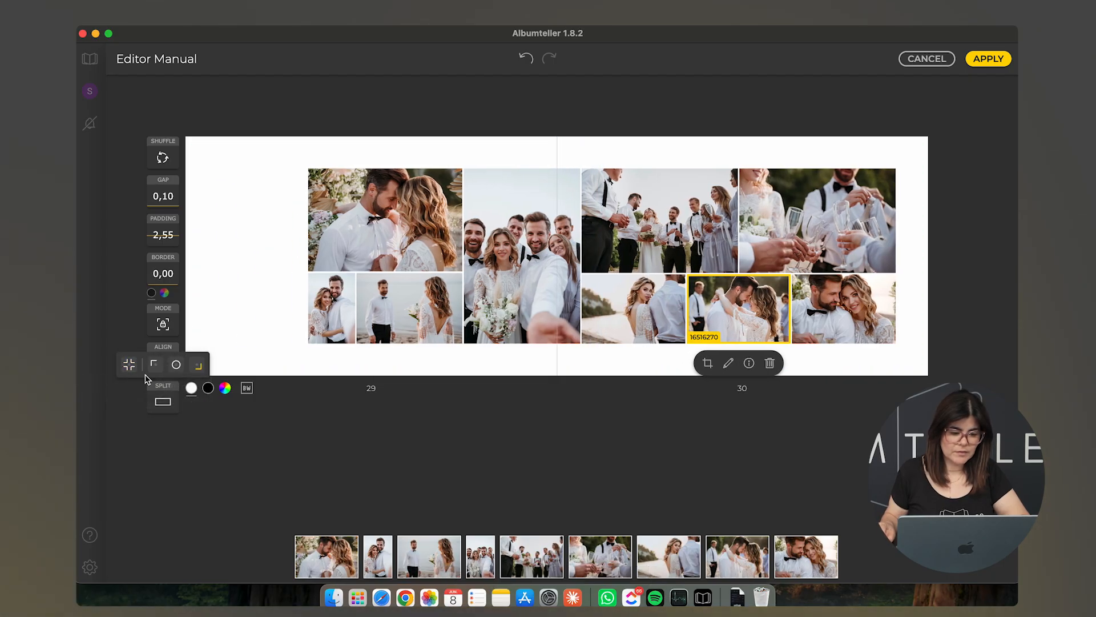
Re-centre the photo block, split spread 29–30 into two pages, and unlink their frame styles
click(176, 365)
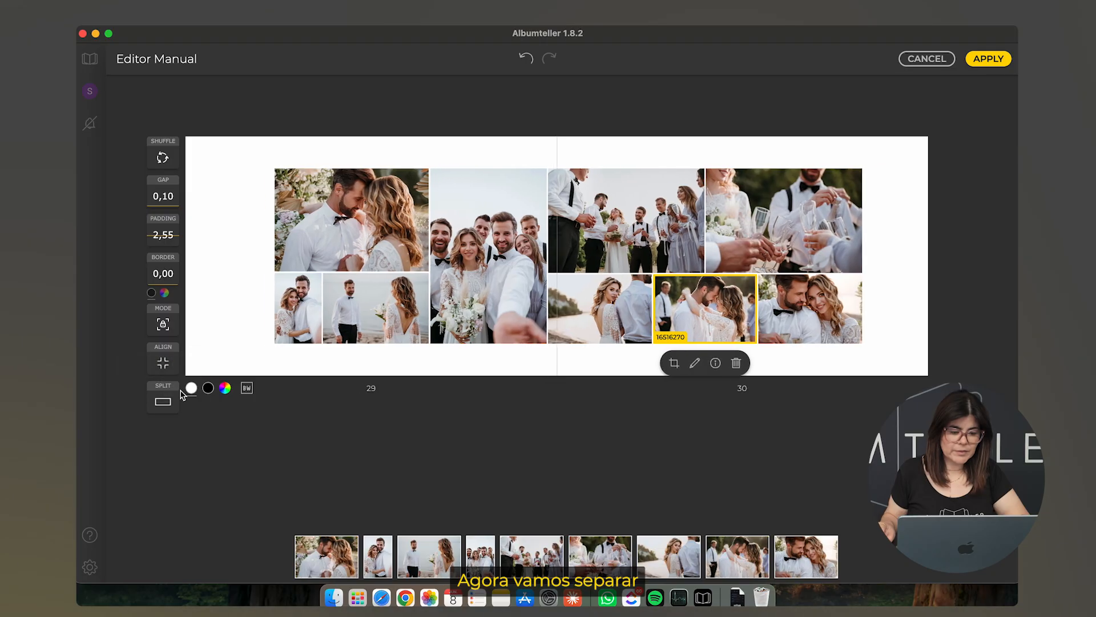
click(163, 401)
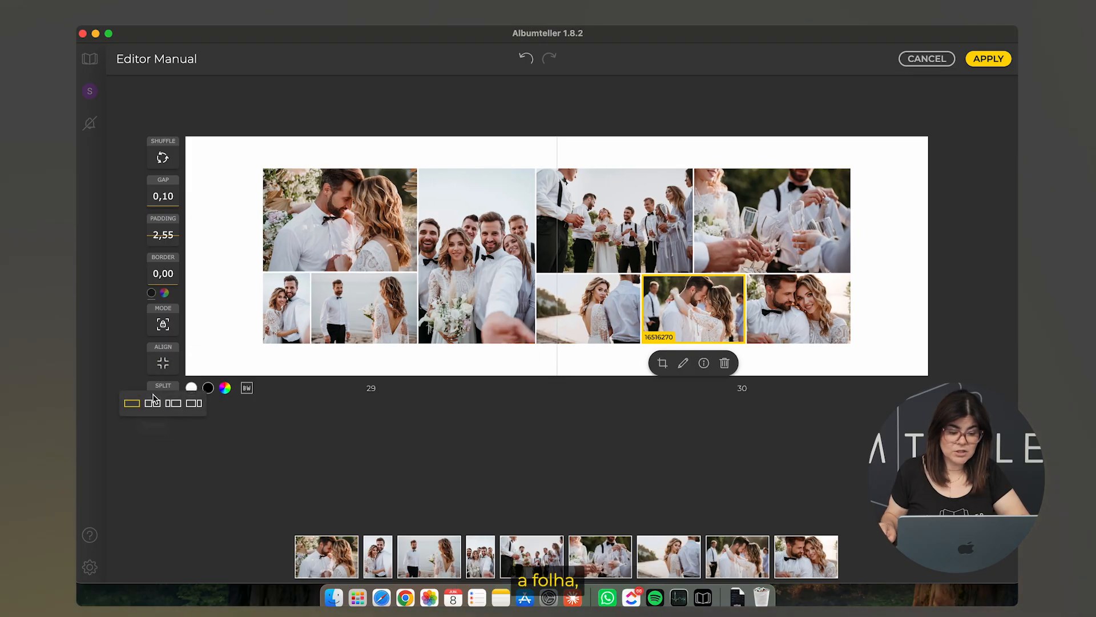
click(153, 403)
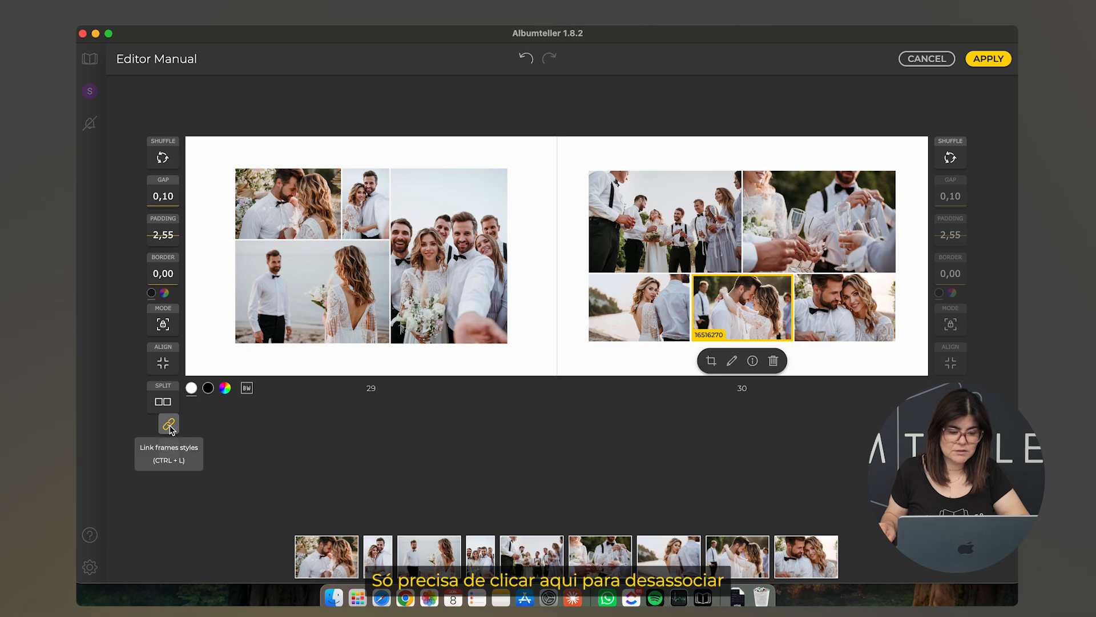
click(169, 426)
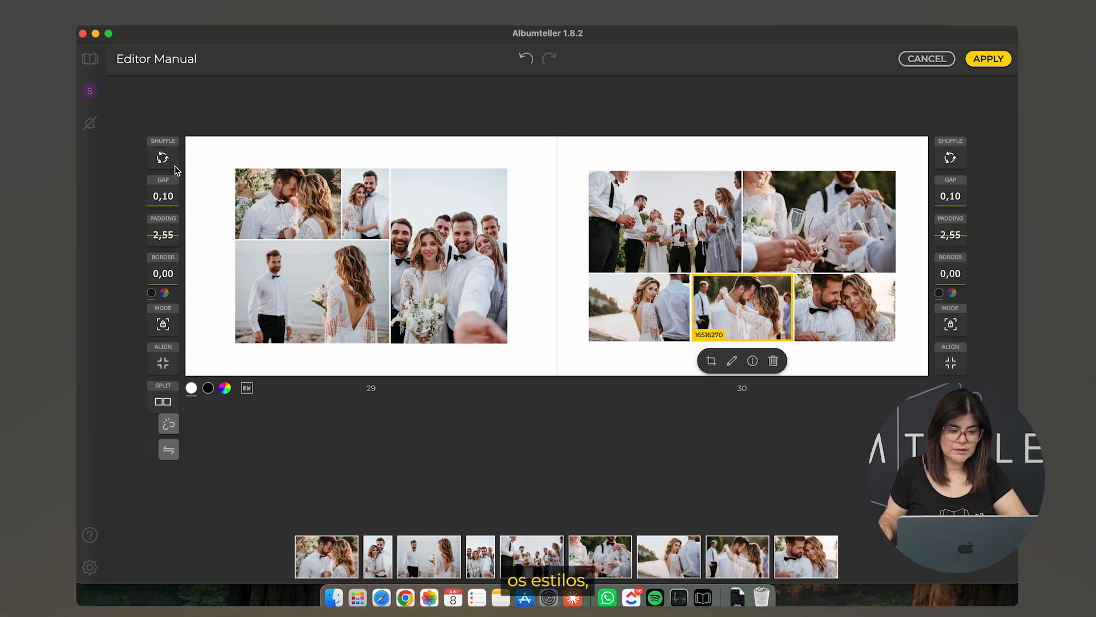
Reshuffle page 29's photos three times into a new four-photo arrangement
click(165, 159)
click(166, 159)
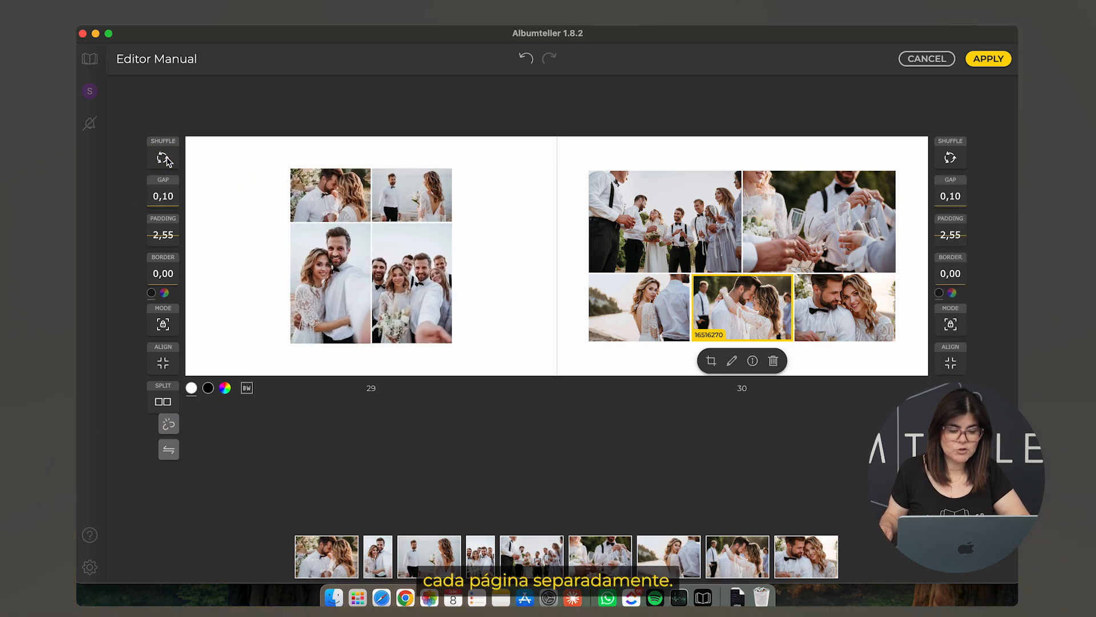
click(165, 160)
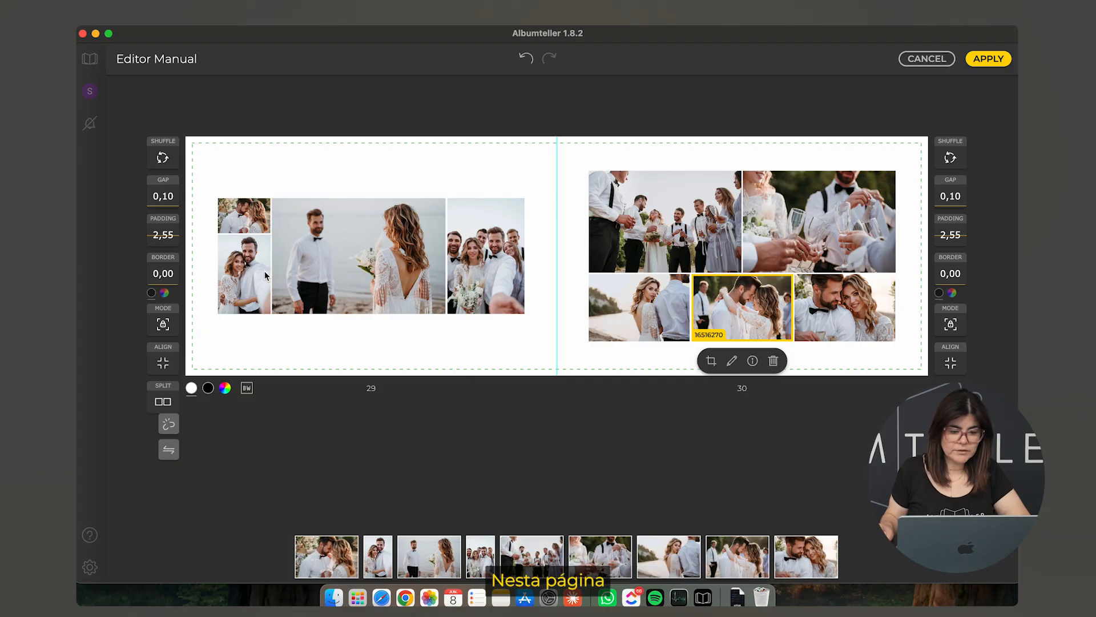
click(488, 283)
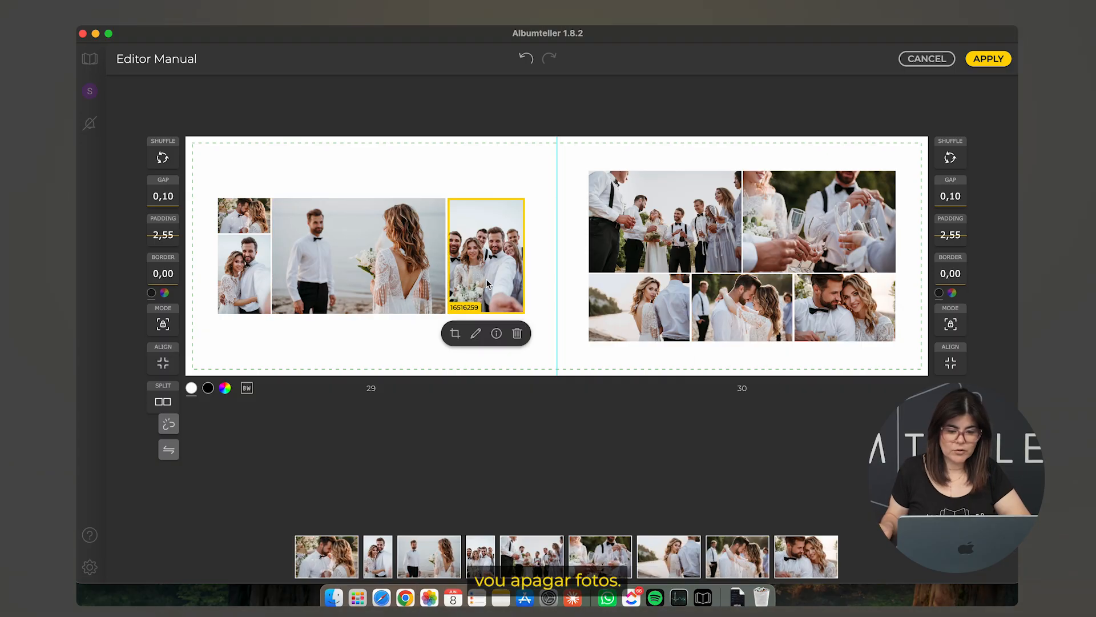
Delete page 29's group photo, raise its padding to 3,40, and reshuffle page 30 twice
click(517, 334)
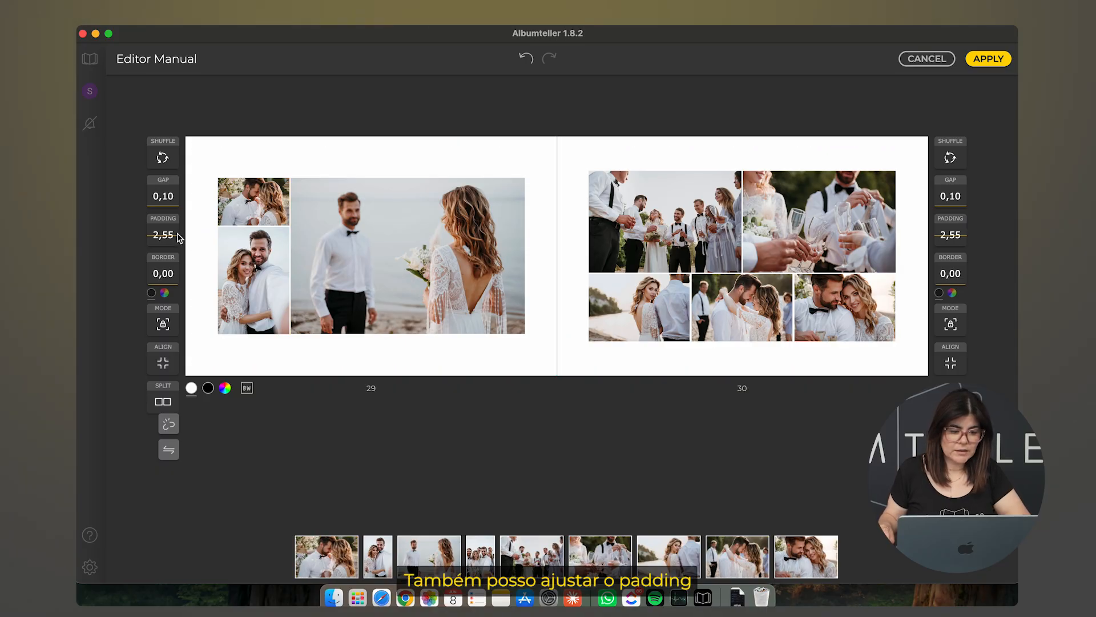
drag(178, 237, 181, 226)
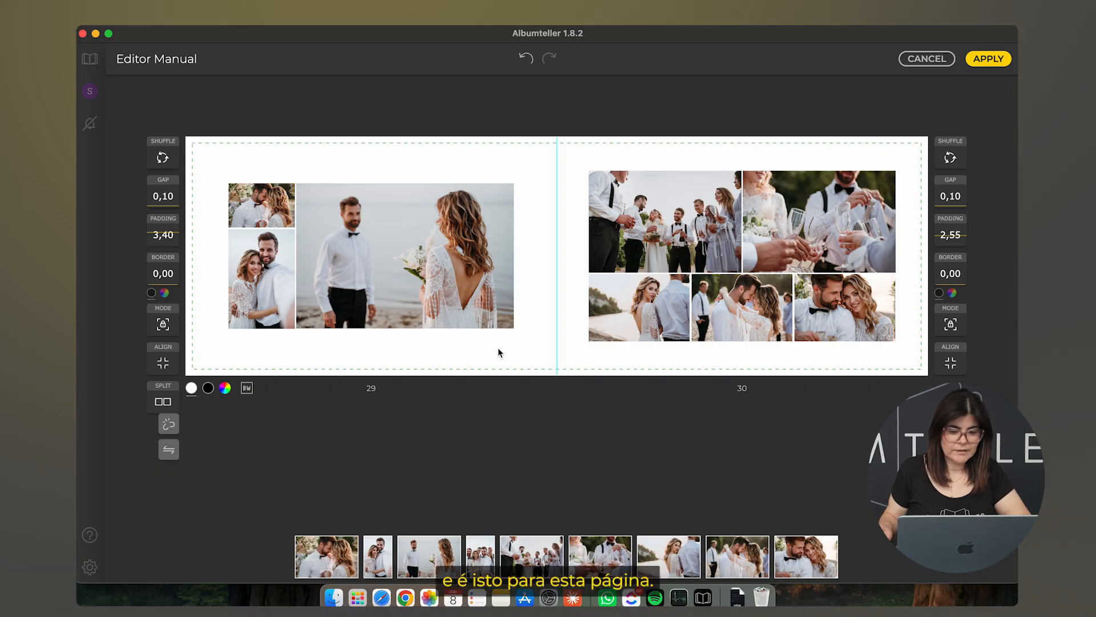
click(950, 158)
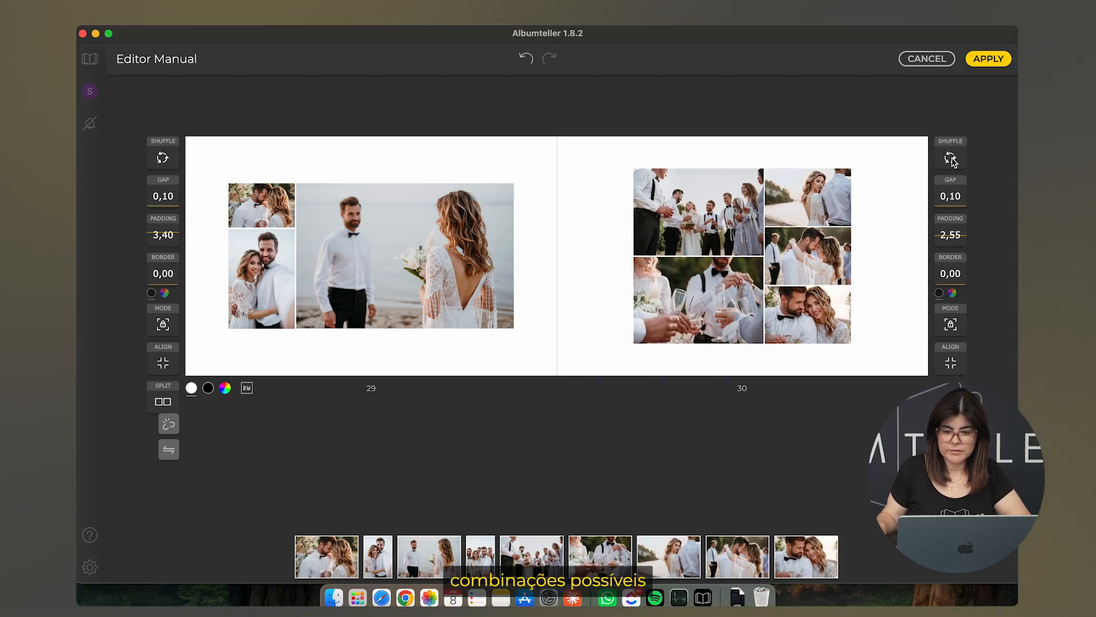
click(951, 158)
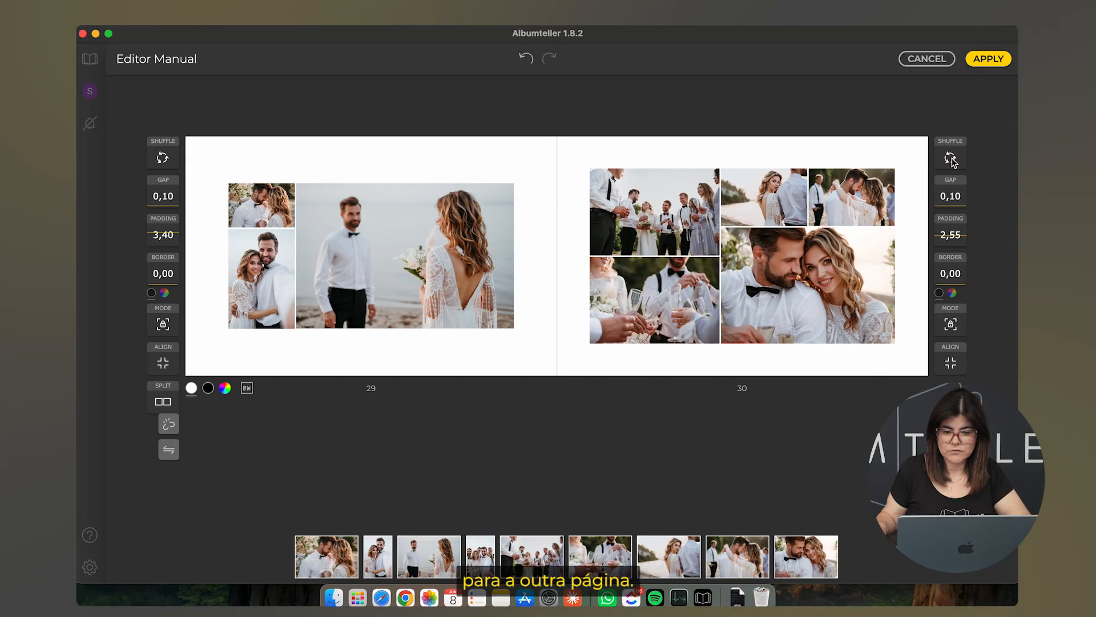
click(648, 320)
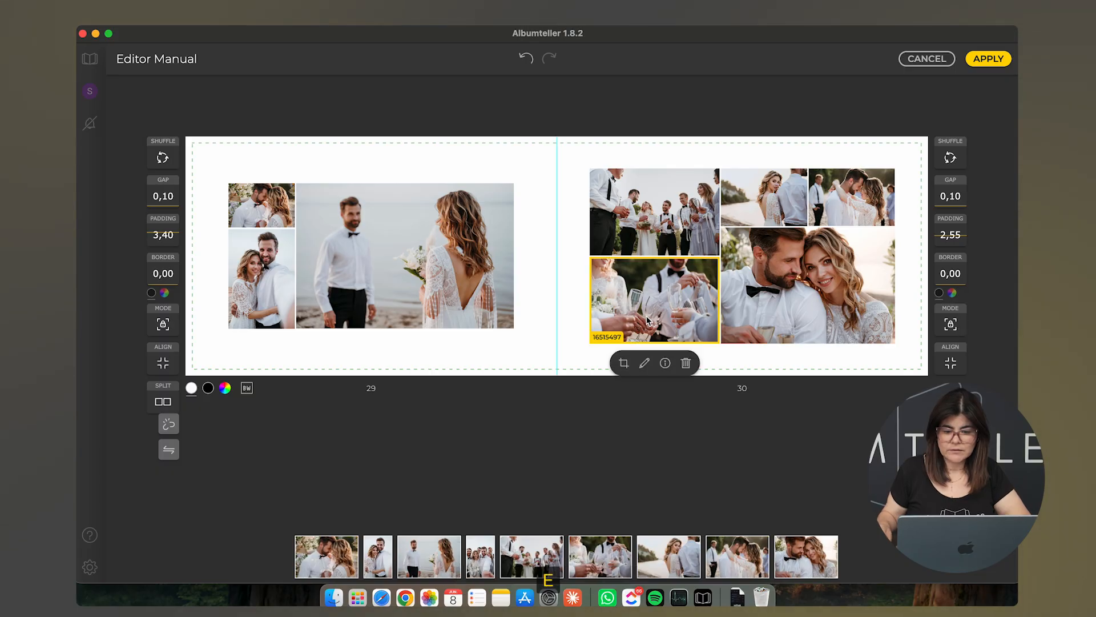
Crop page 30's champagne toast photo to a 1:1 square and raise page 30's padding to 3,40
click(623, 363)
click(596, 366)
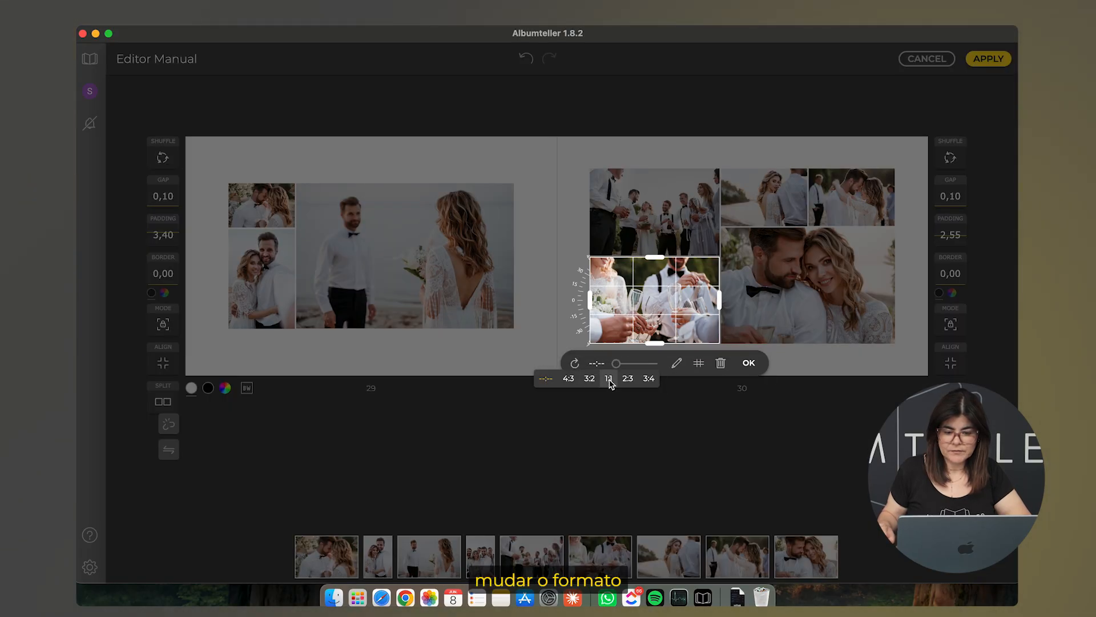
click(609, 379)
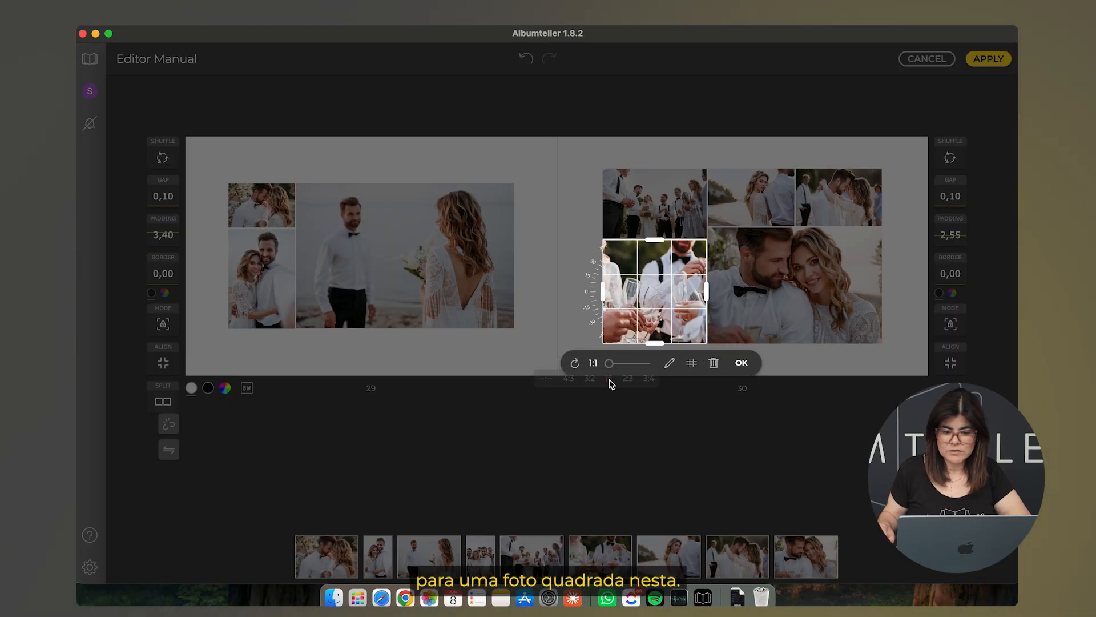
click(742, 364)
click(814, 358)
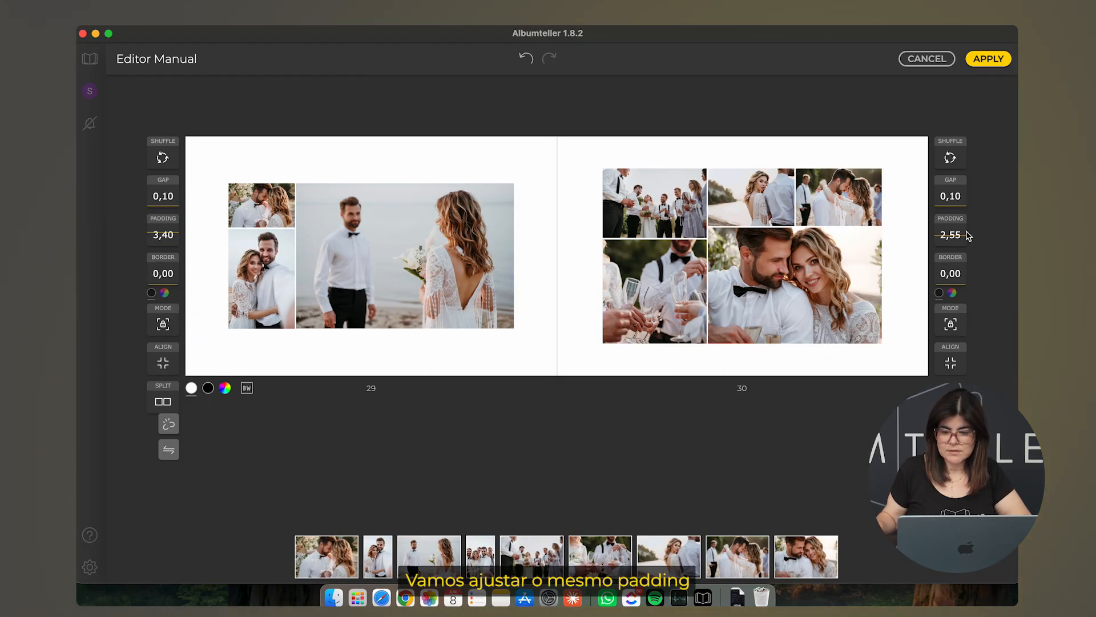
drag(965, 235, 970, 227)
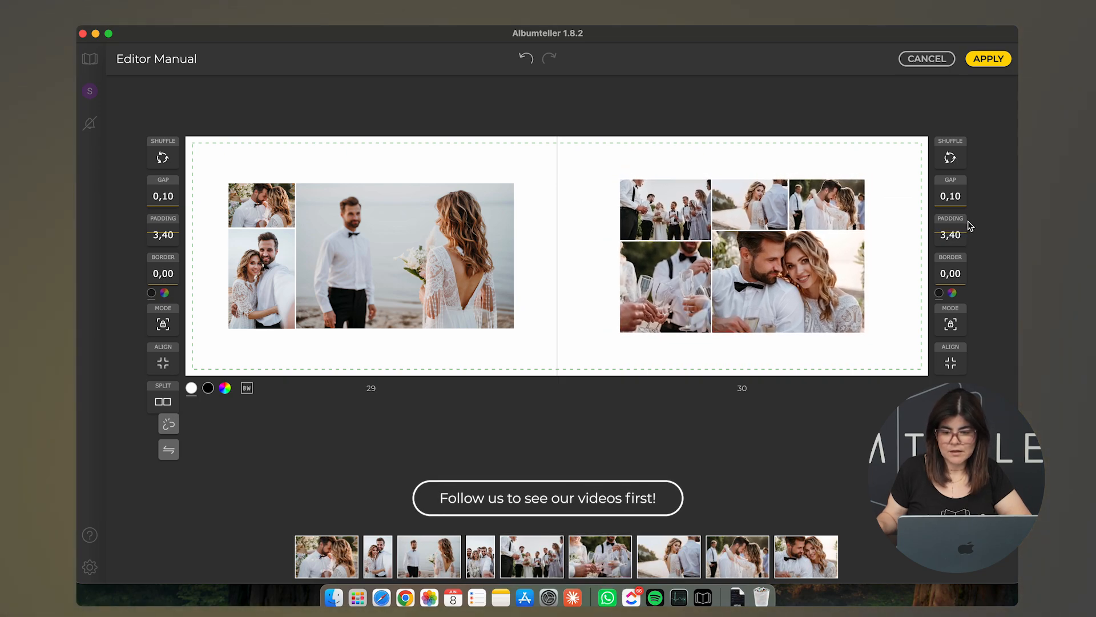
click(827, 267)
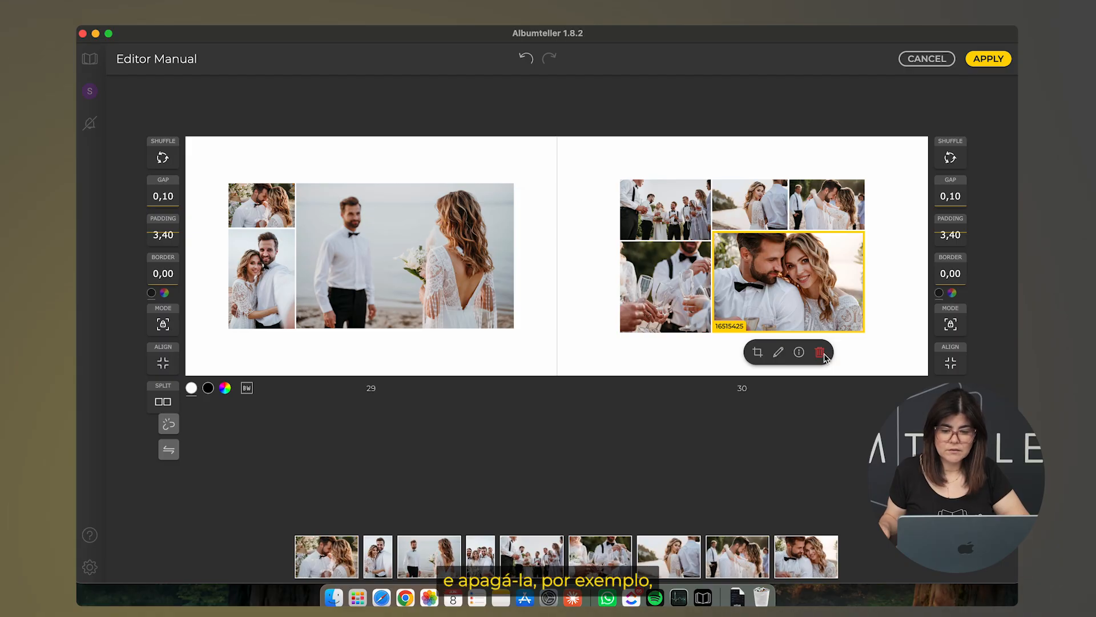
Delete page 30's top-right couple photo, apply the edits, and scroll back to the first spreads
click(833, 209)
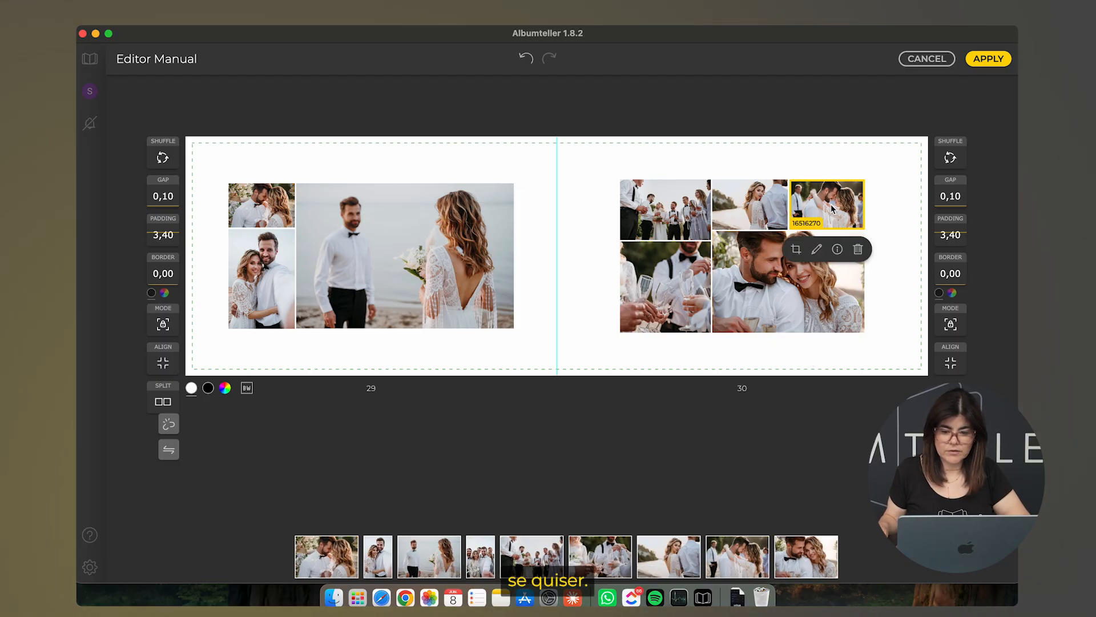
click(858, 251)
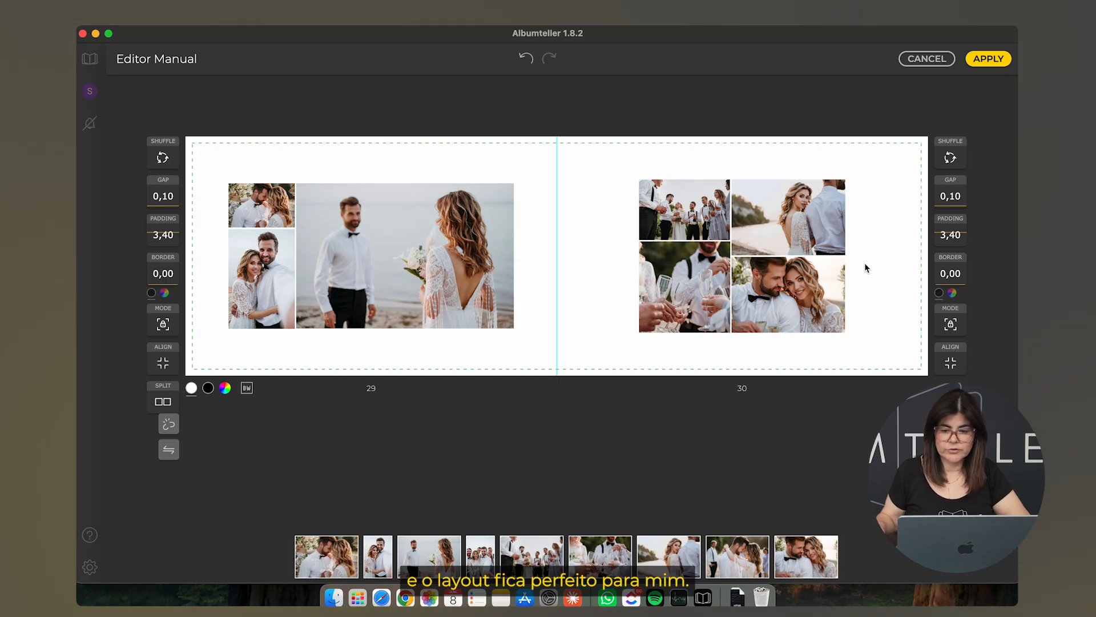
click(986, 60)
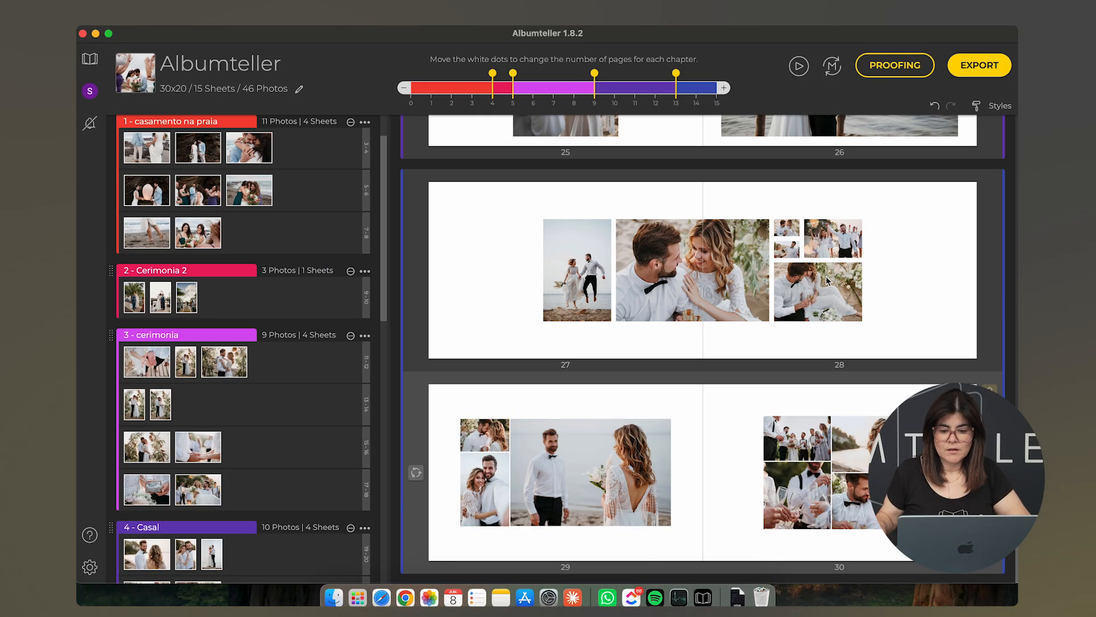
scroll(826, 280, up, 10)
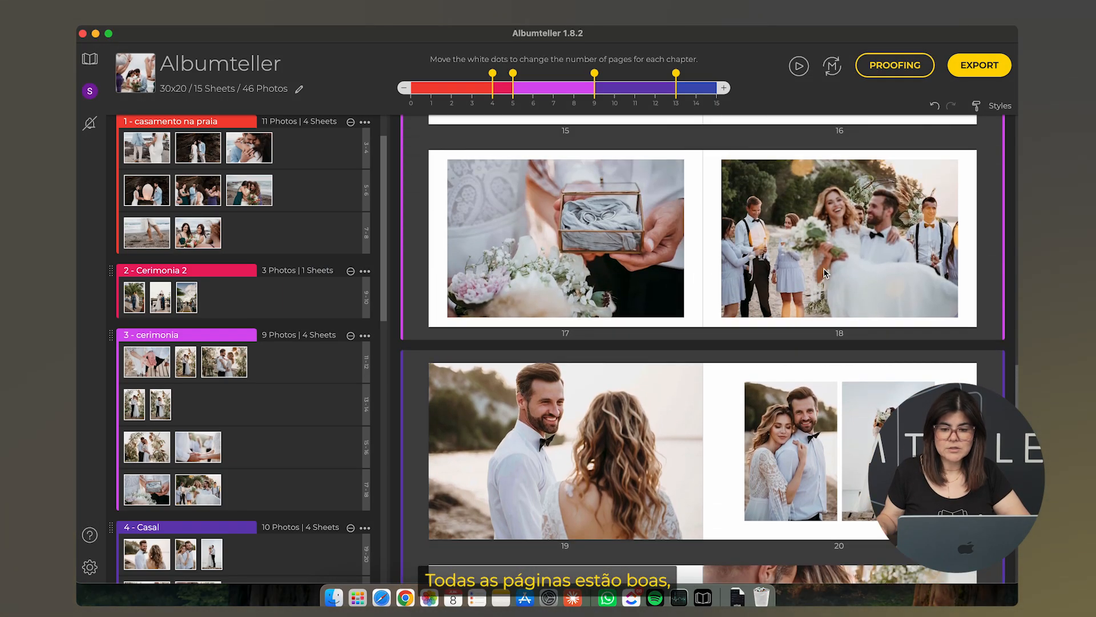
scroll(827, 274, up, 12)
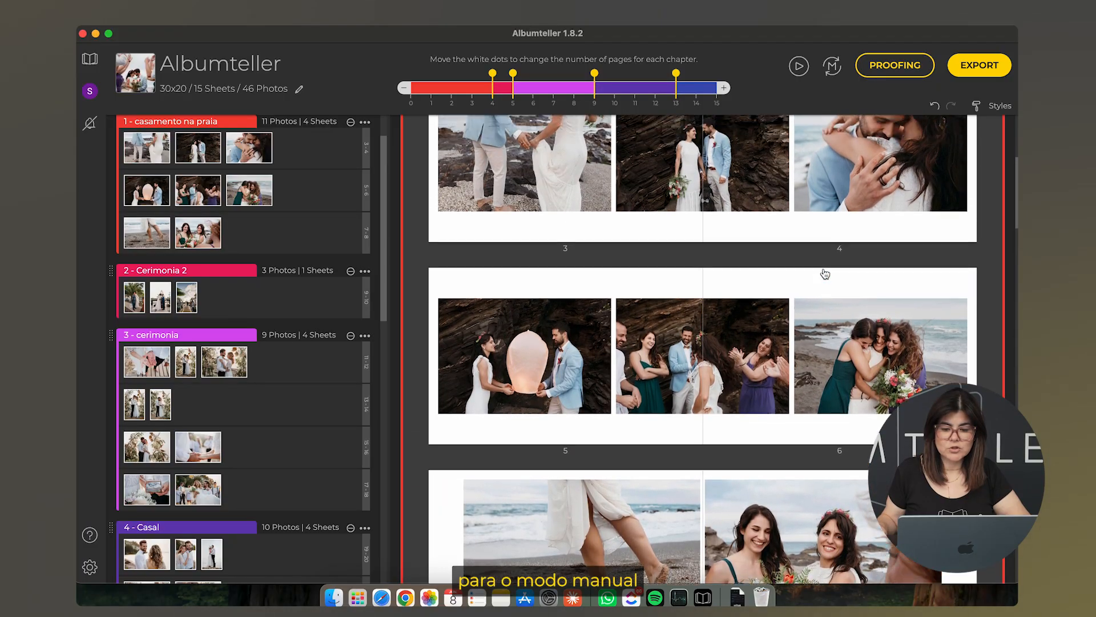
scroll(825, 275, up, 5)
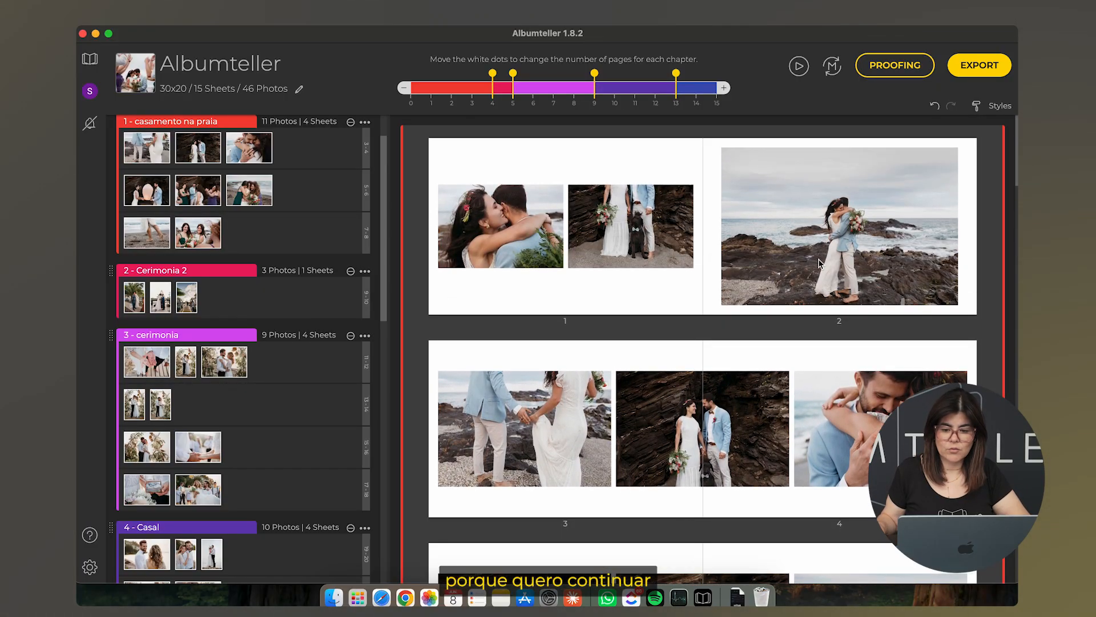
Choose Manual mode and confirm the permanent switch to the manual editor
click(832, 67)
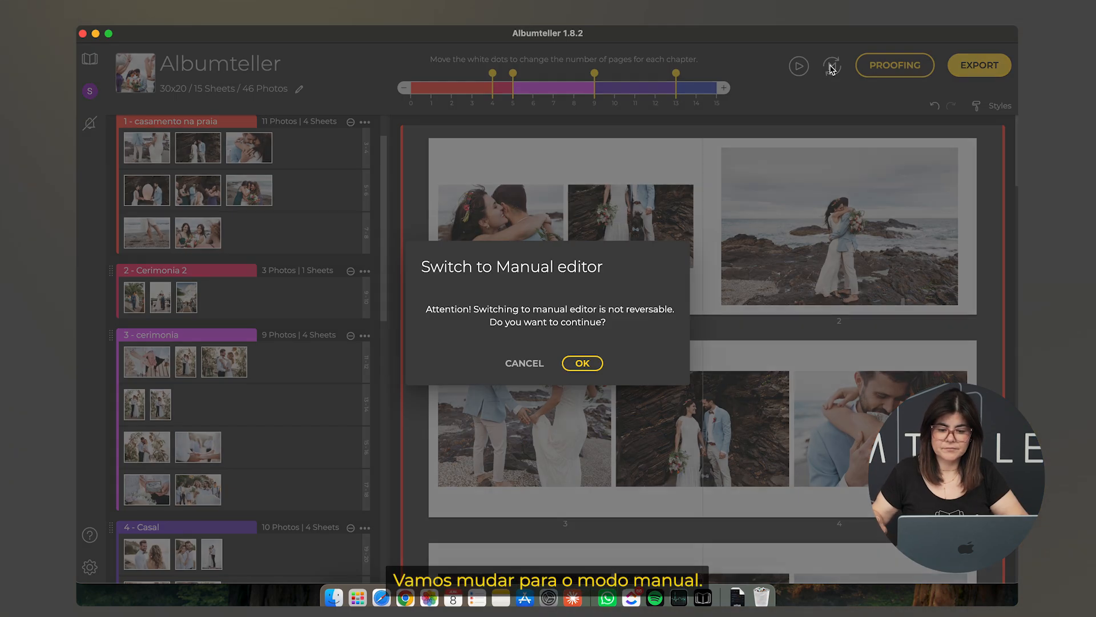
click(582, 364)
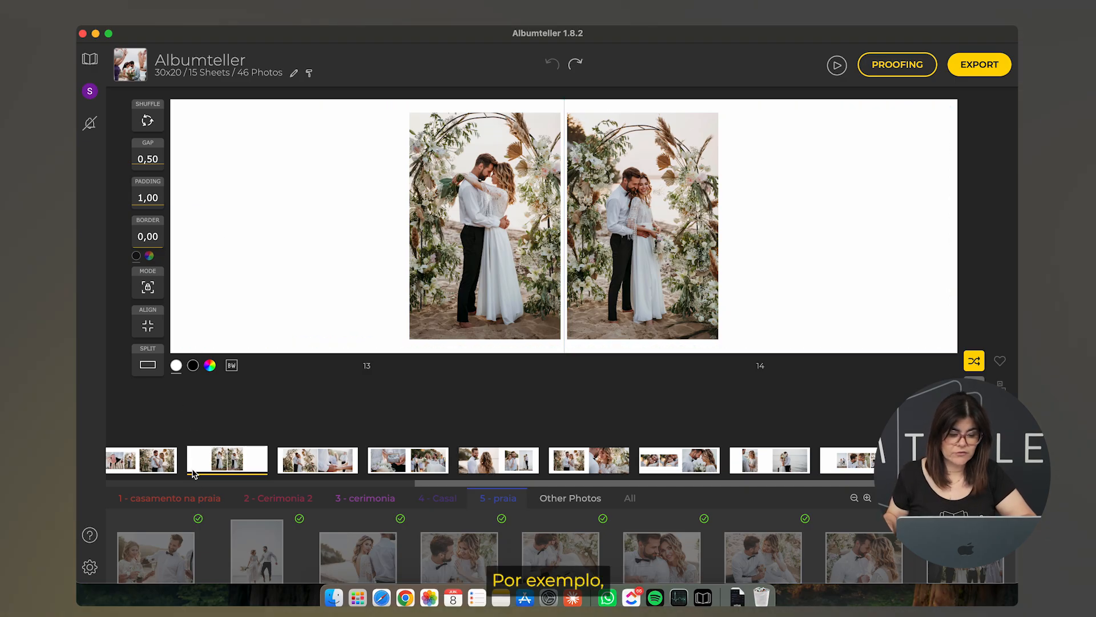
Browse the photos of chapters 2 through 5 and the unplaced photos
click(266, 507)
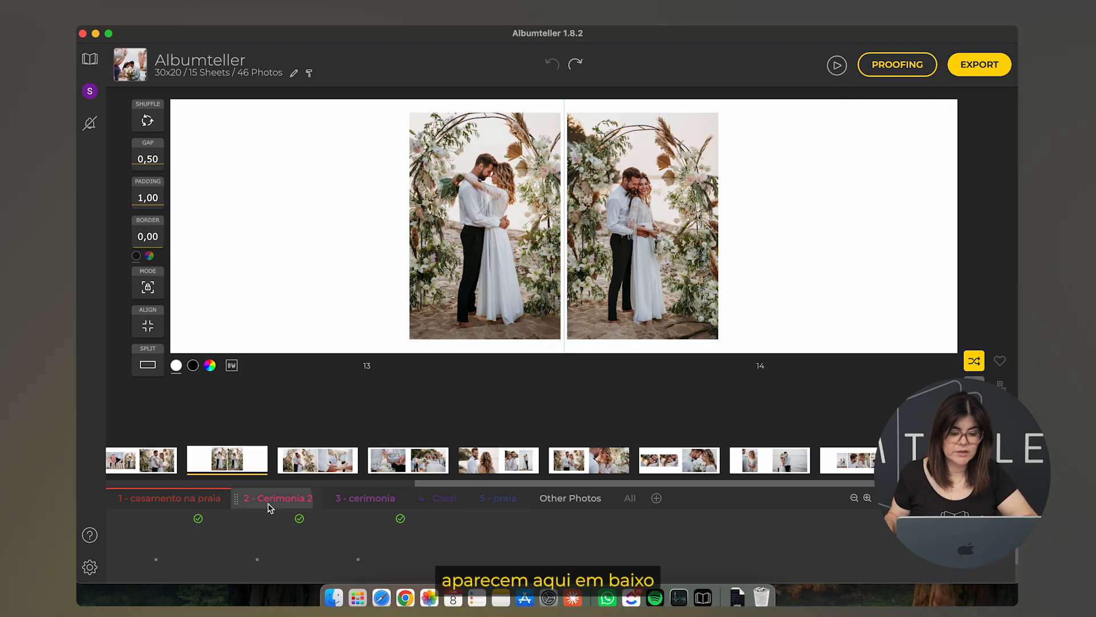
click(374, 506)
click(444, 506)
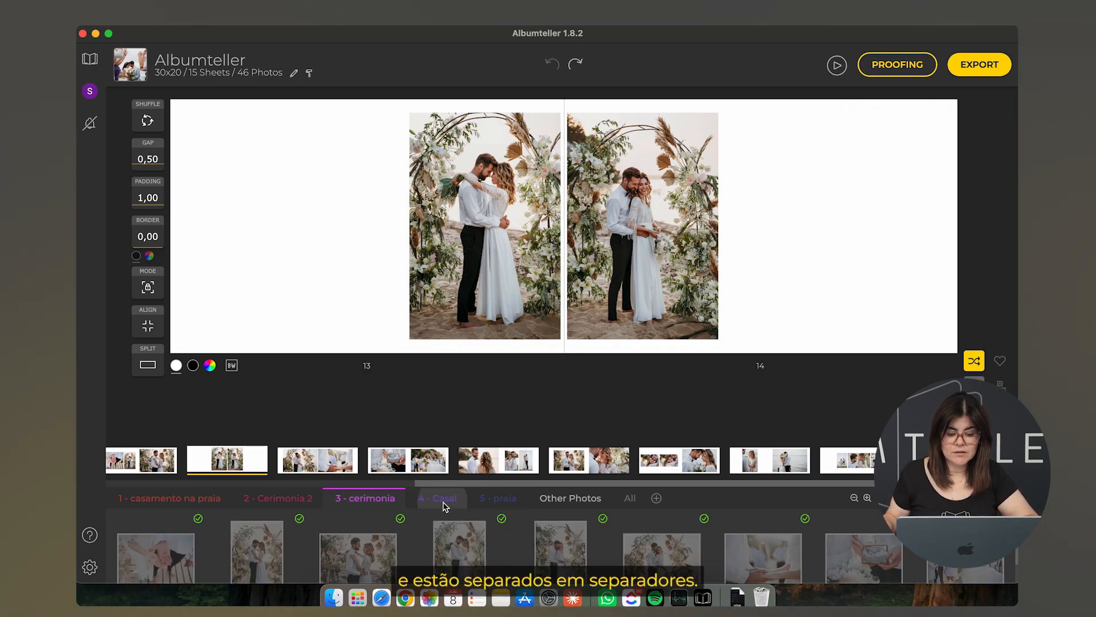
click(497, 505)
click(583, 501)
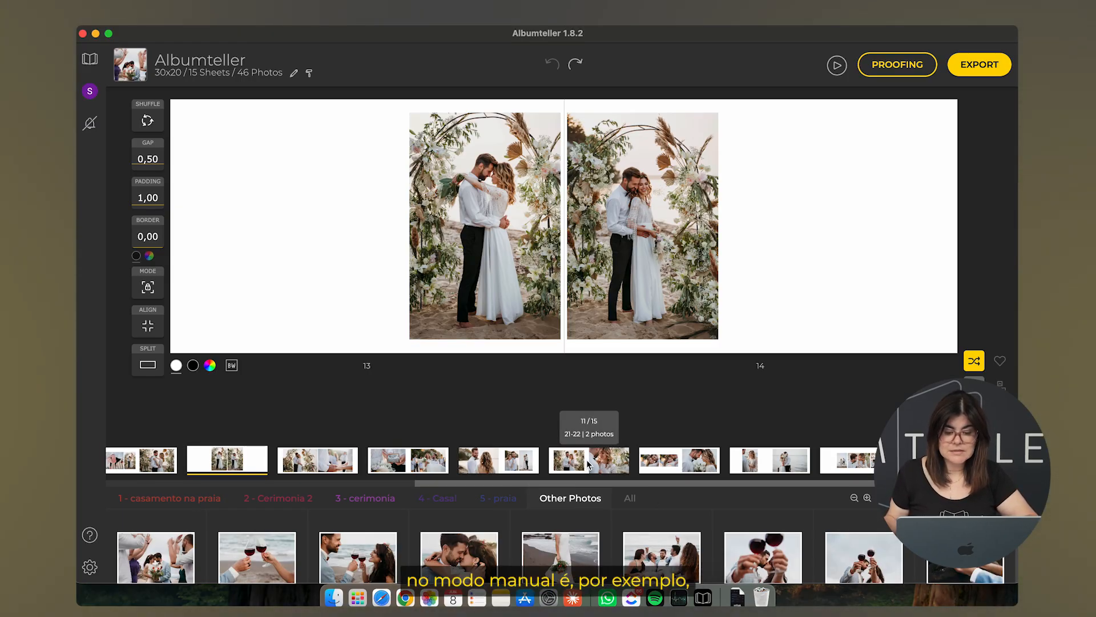
Move sheet 11 and the couple-by-the-sea sheet earlier, add a blank sheet, and open spread 23–24
drag(588, 462, 211, 451)
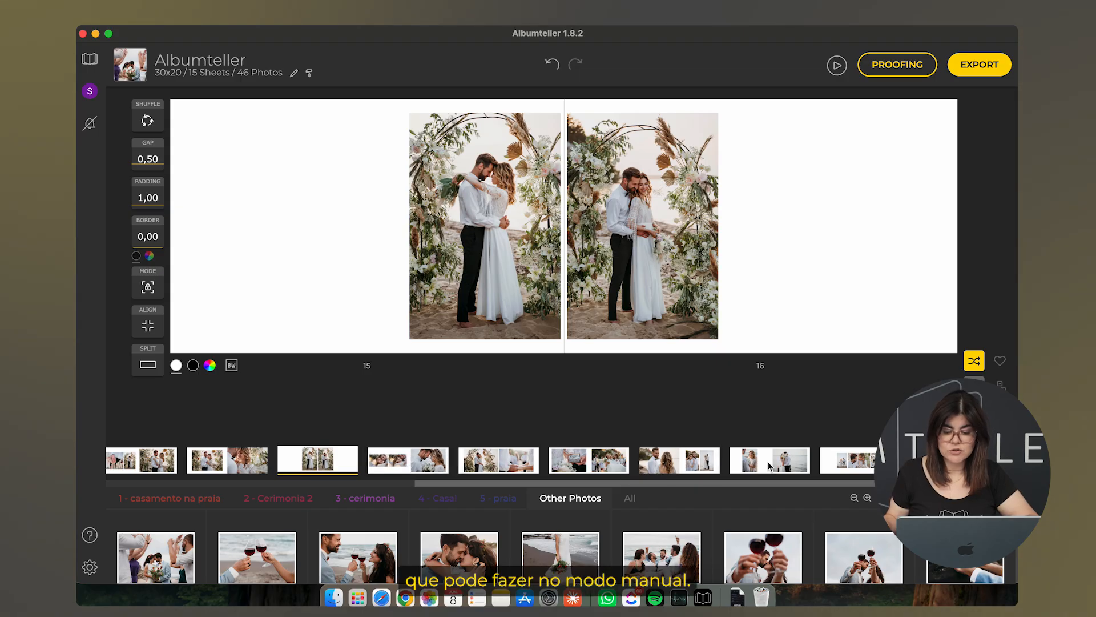
drag(780, 466, 676, 466)
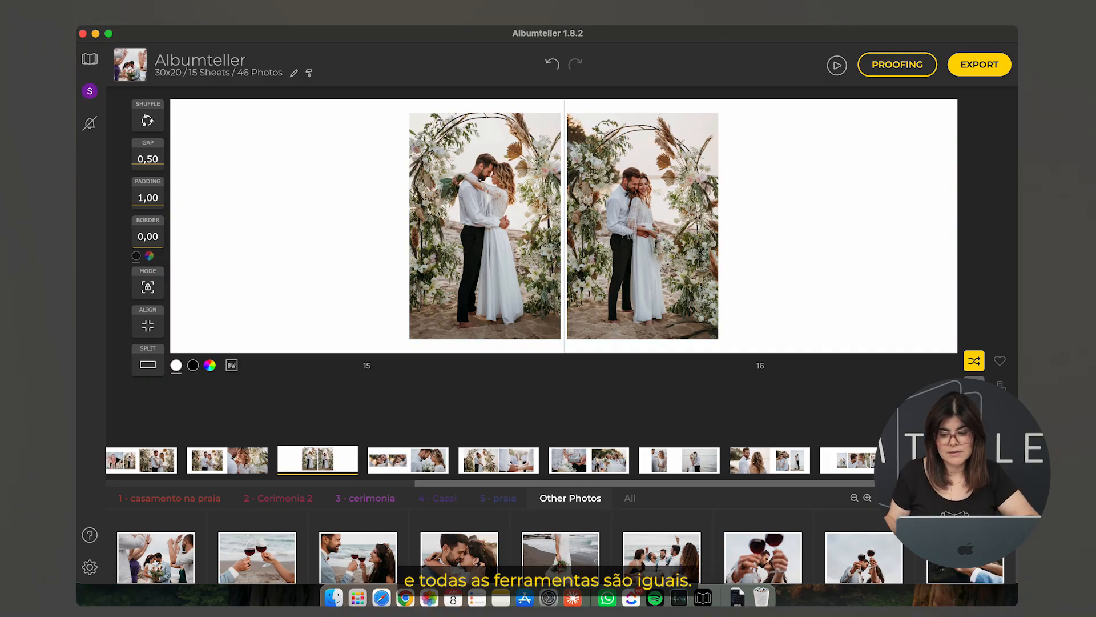
click(974, 387)
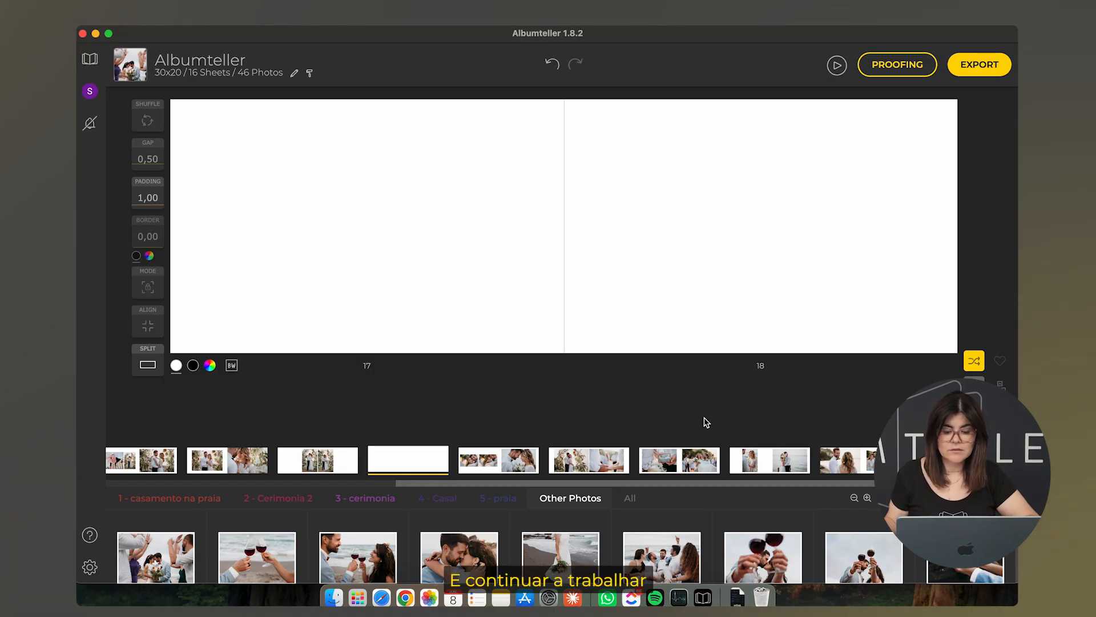
click(692, 465)
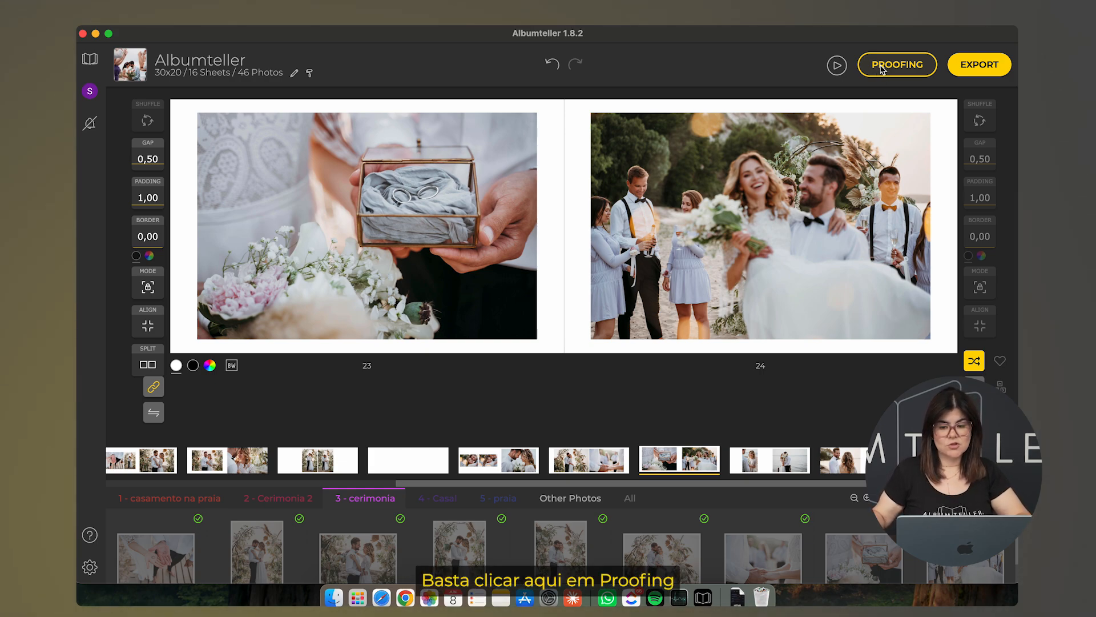
Open the Proofing Details dialog and scroll through its spread preview
click(884, 69)
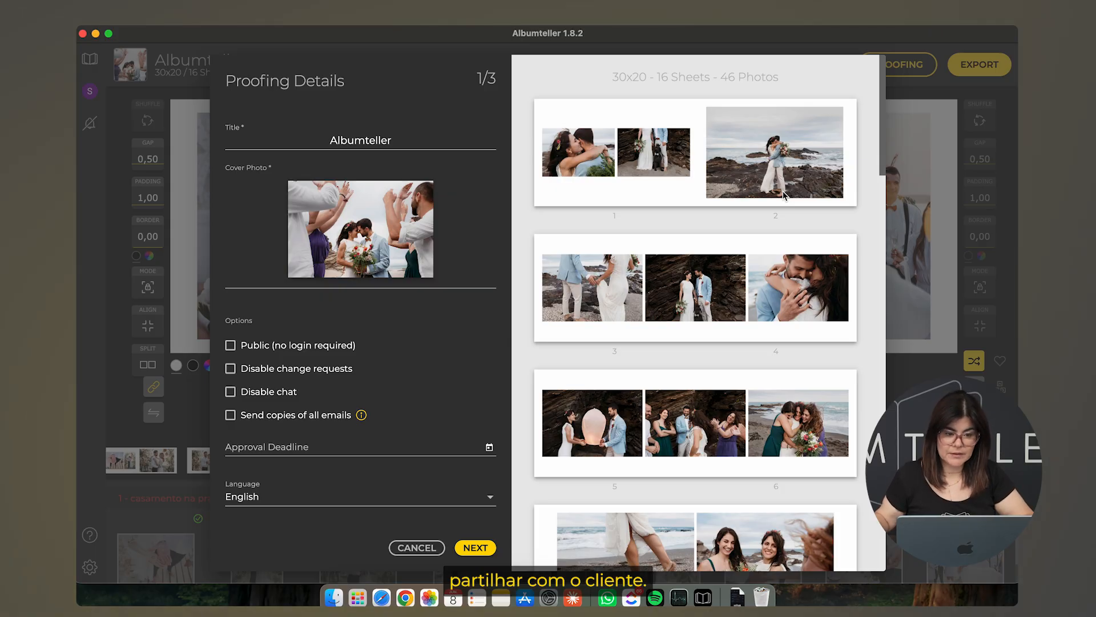
scroll(560, 233, down, 5)
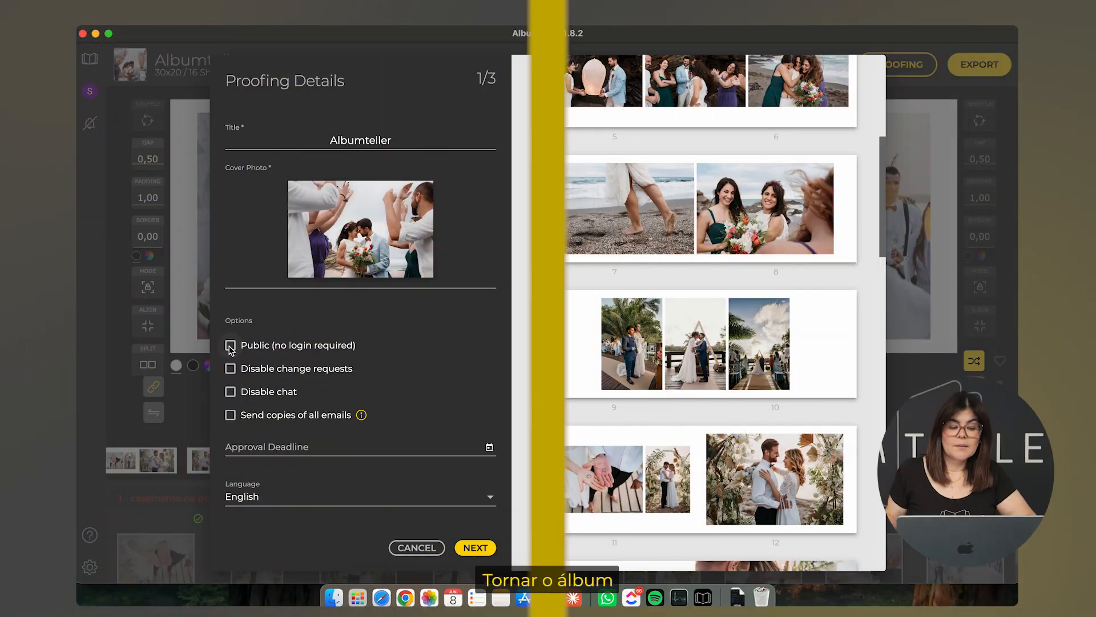
click(230, 346)
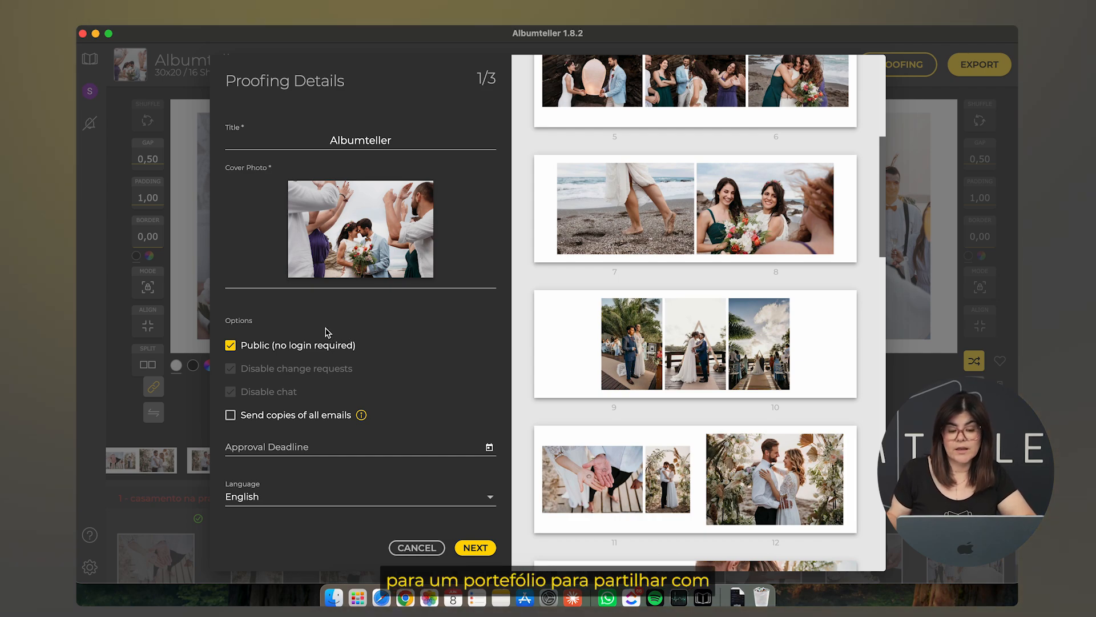
click(230, 347)
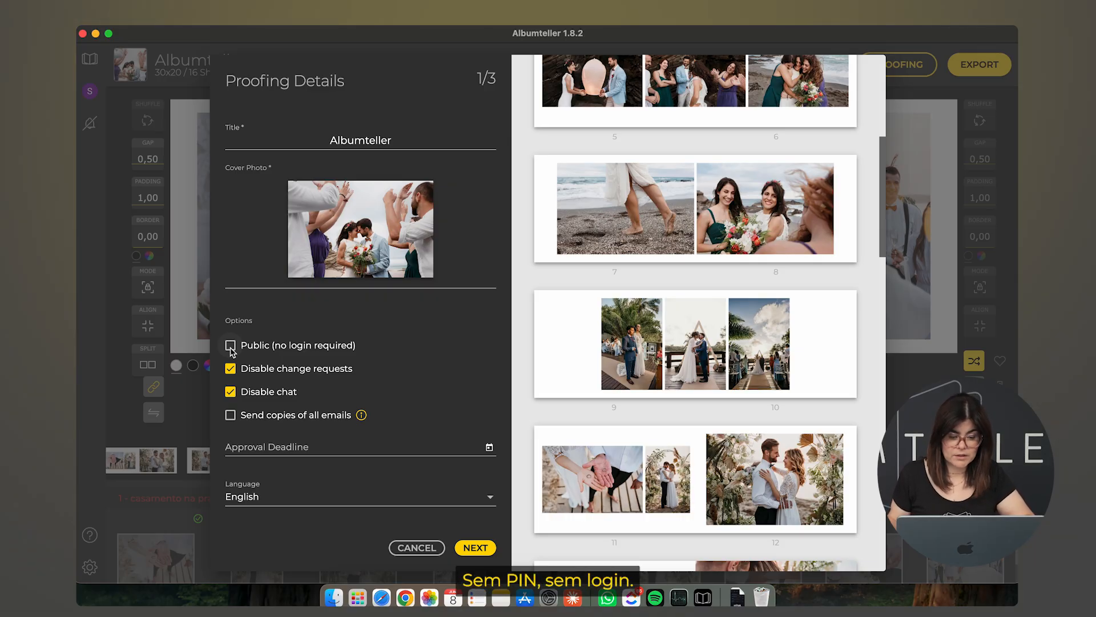
click(231, 370)
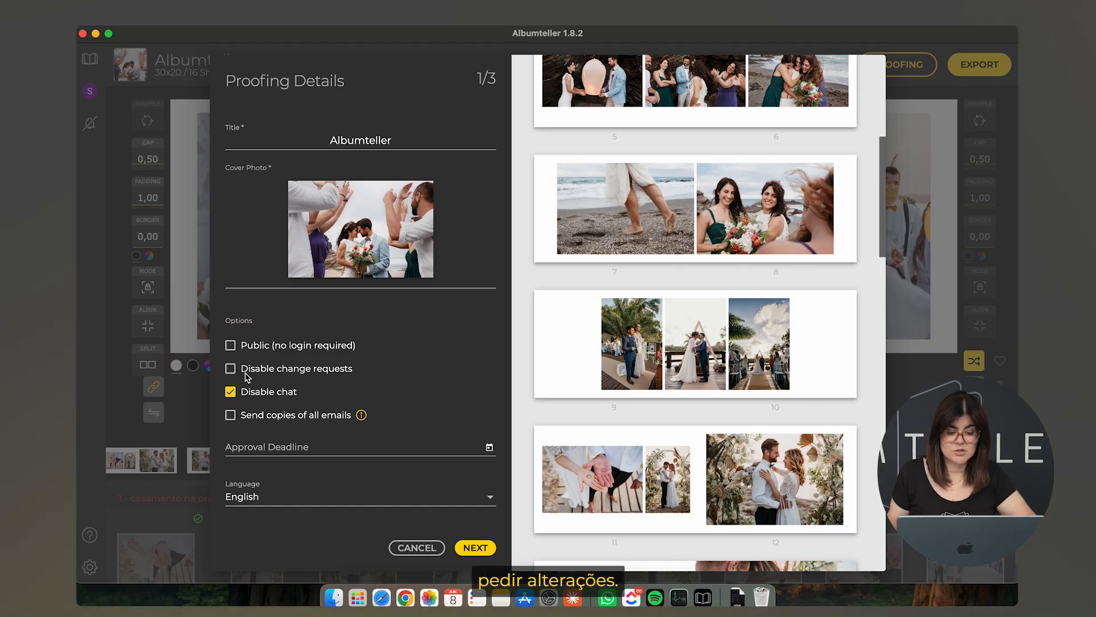
click(231, 392)
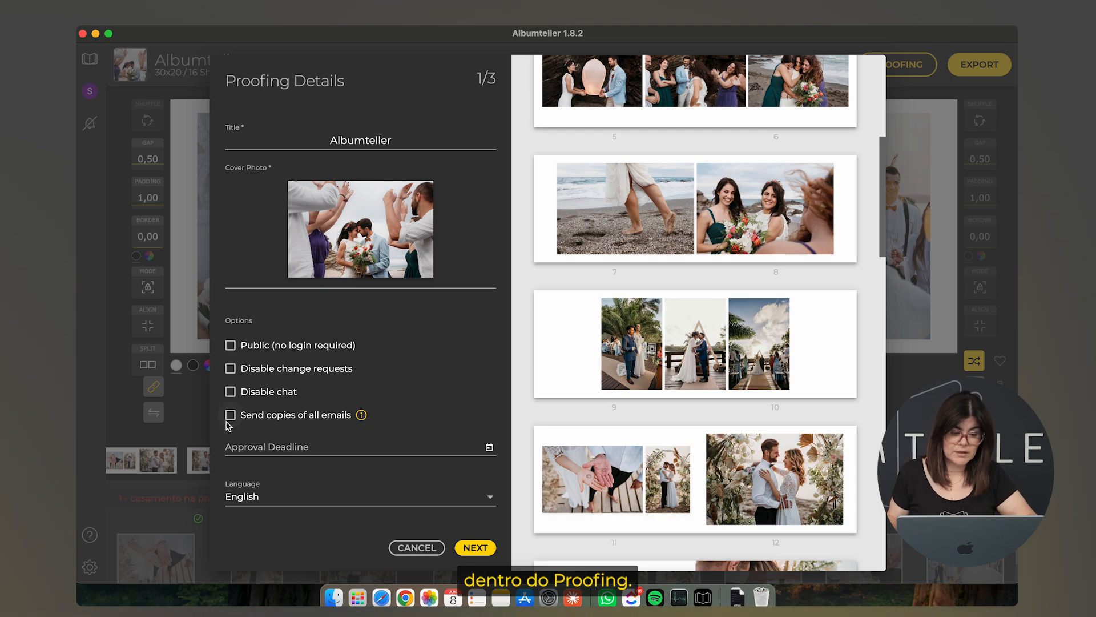
mouse_move(362, 417)
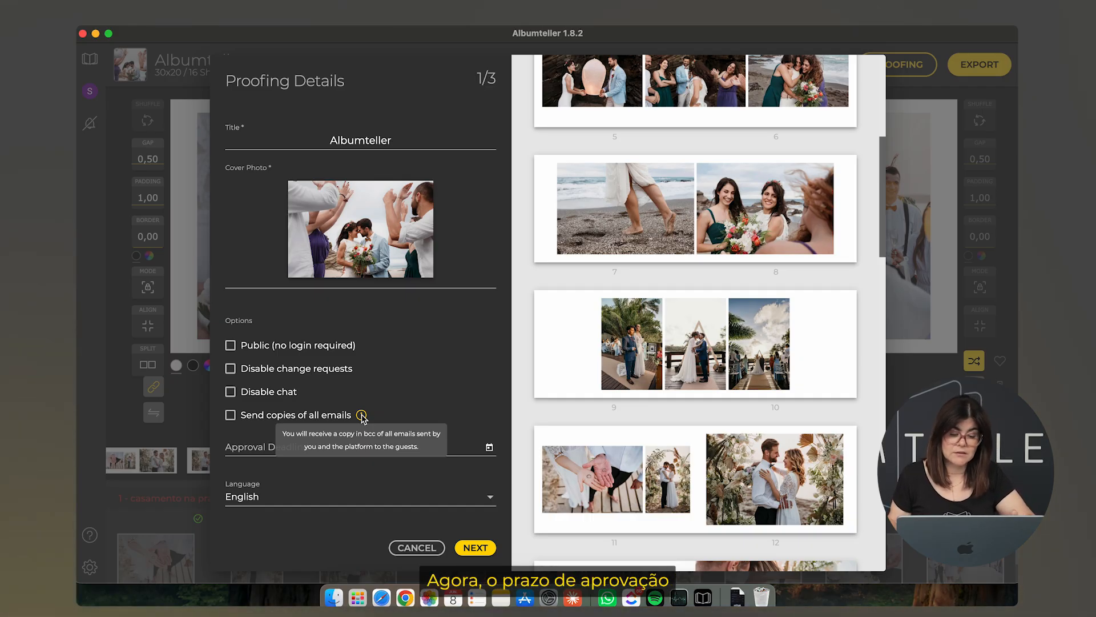
Pick June 22, 2026 as the approval deadline and leave the language on English
click(489, 448)
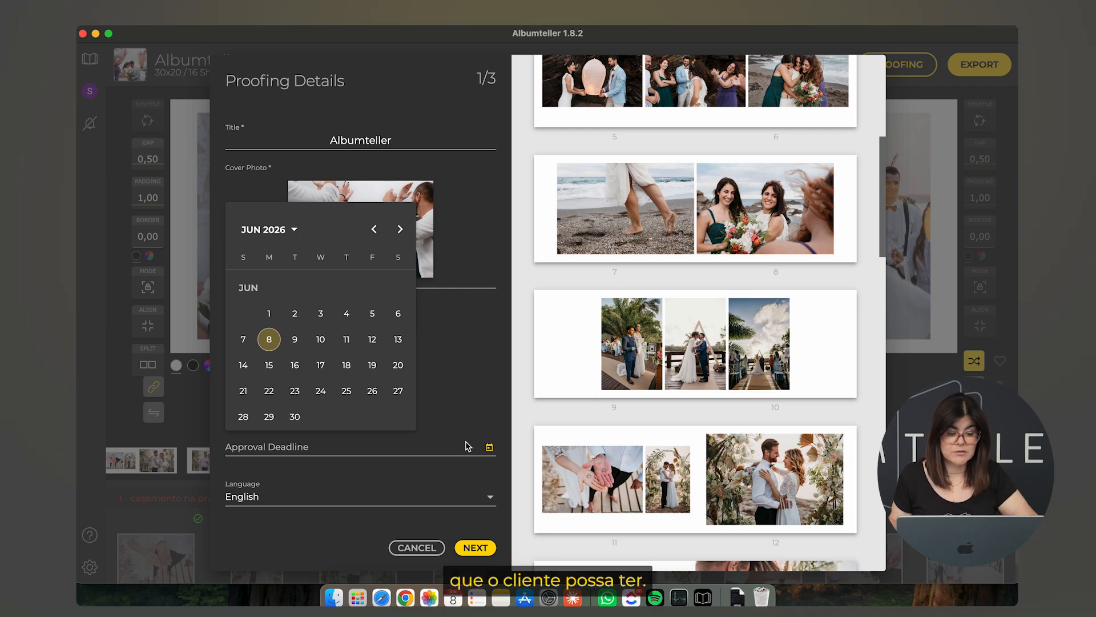
click(269, 391)
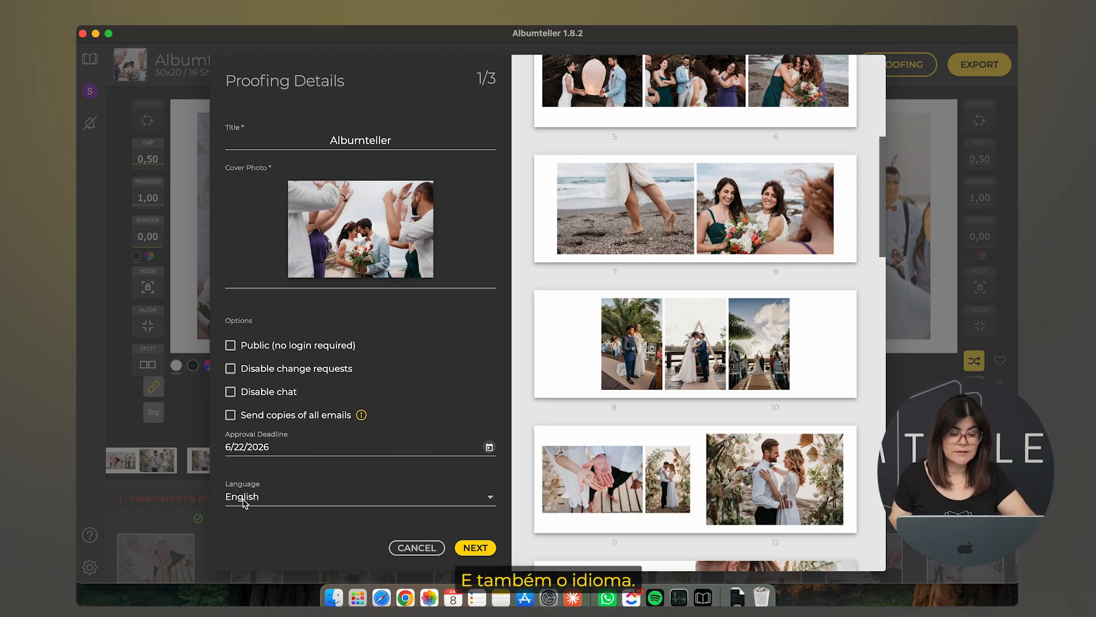
click(489, 500)
click(378, 357)
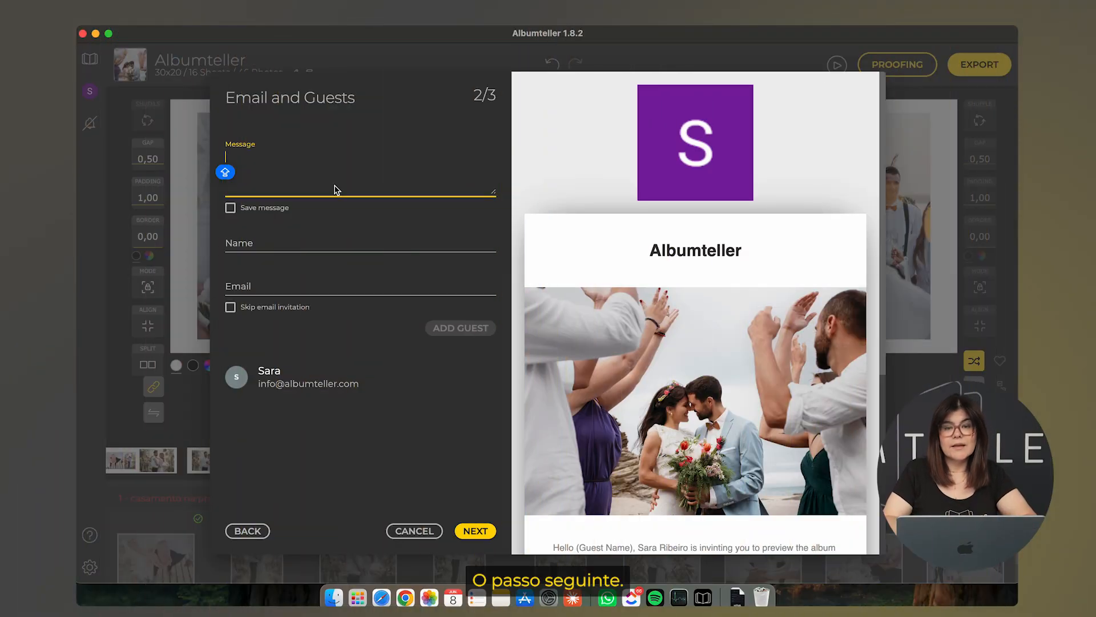
Write the invitation message greeting the client by name, then 'Here's your album. I hope you like it'
text(HI)
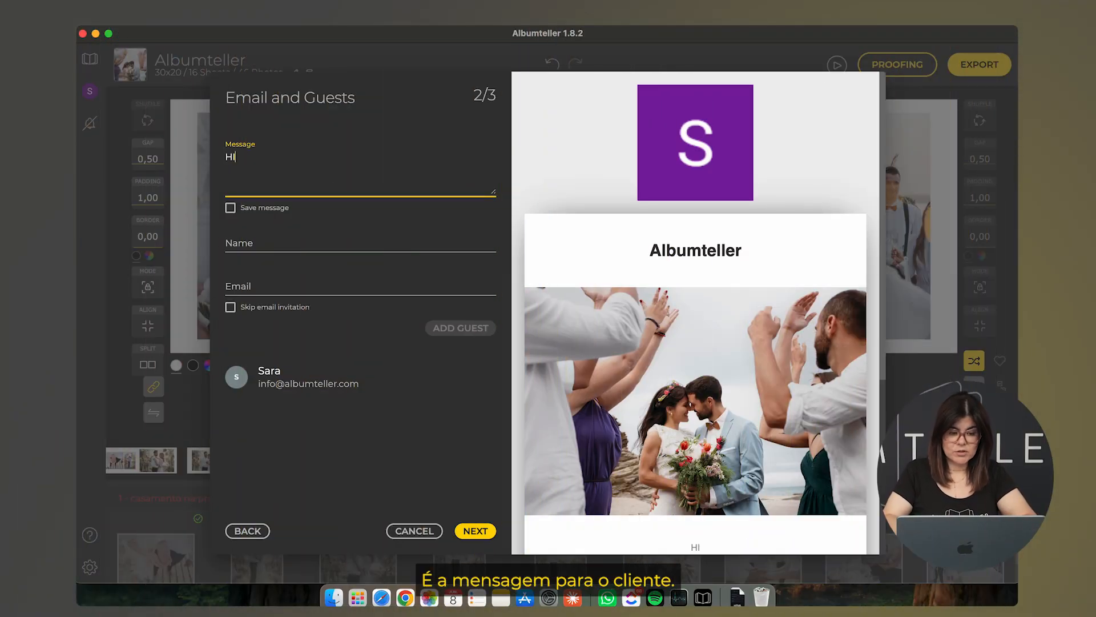
key(BackSpace)
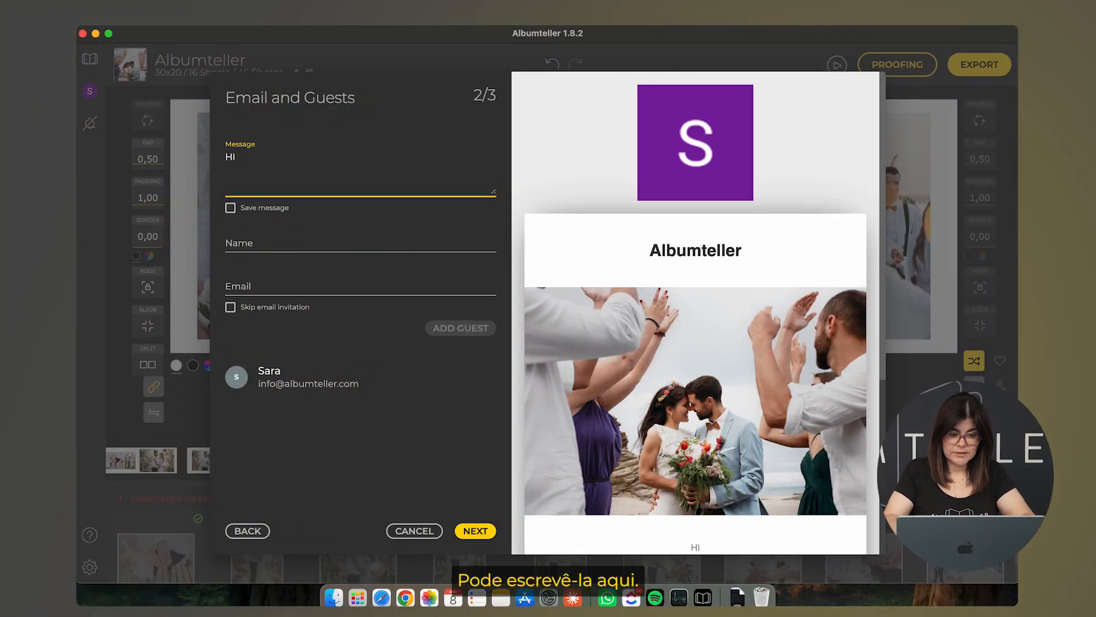
text(i)
text( sara)
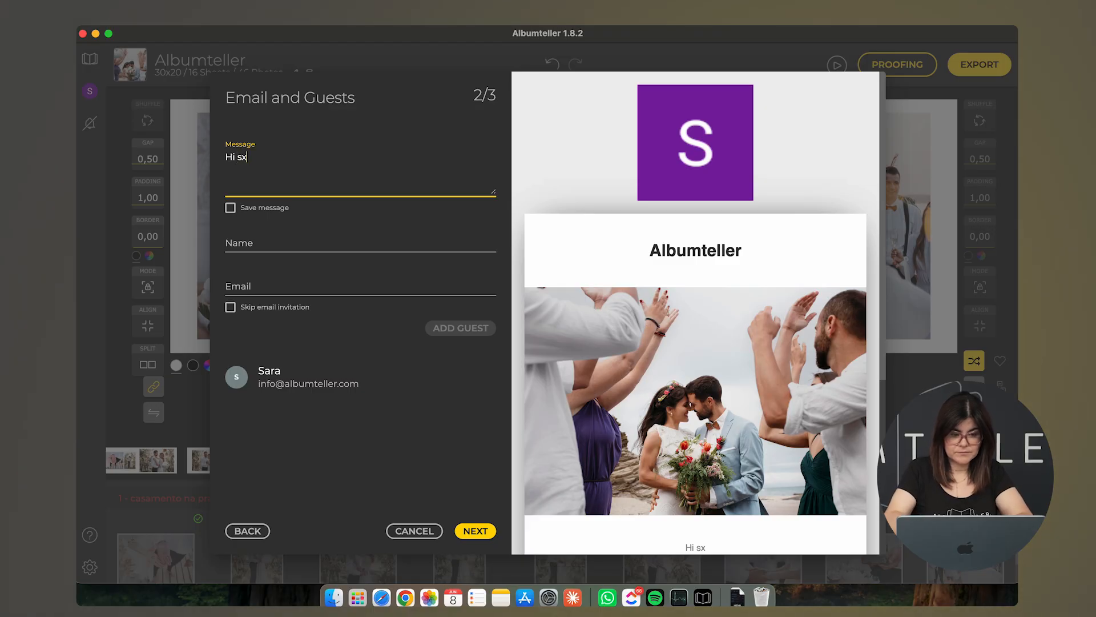
key(BackSpace)
key(BackSpace)
key(BackSpace)
key(BackSpace)
text(Saram)
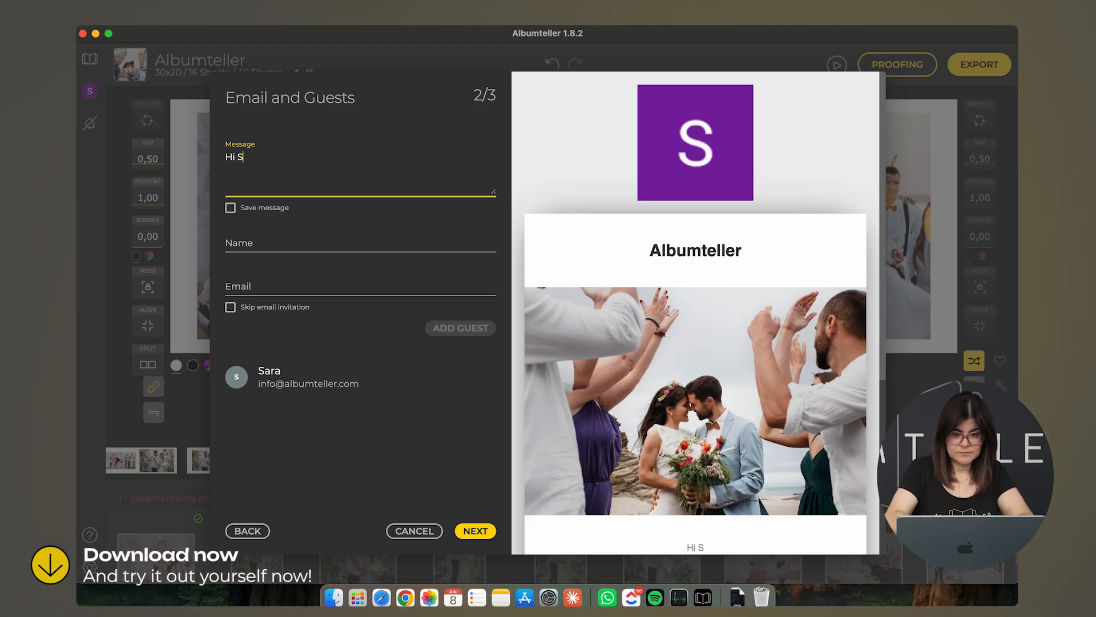
key(BackSpace)
key(BackSpace)
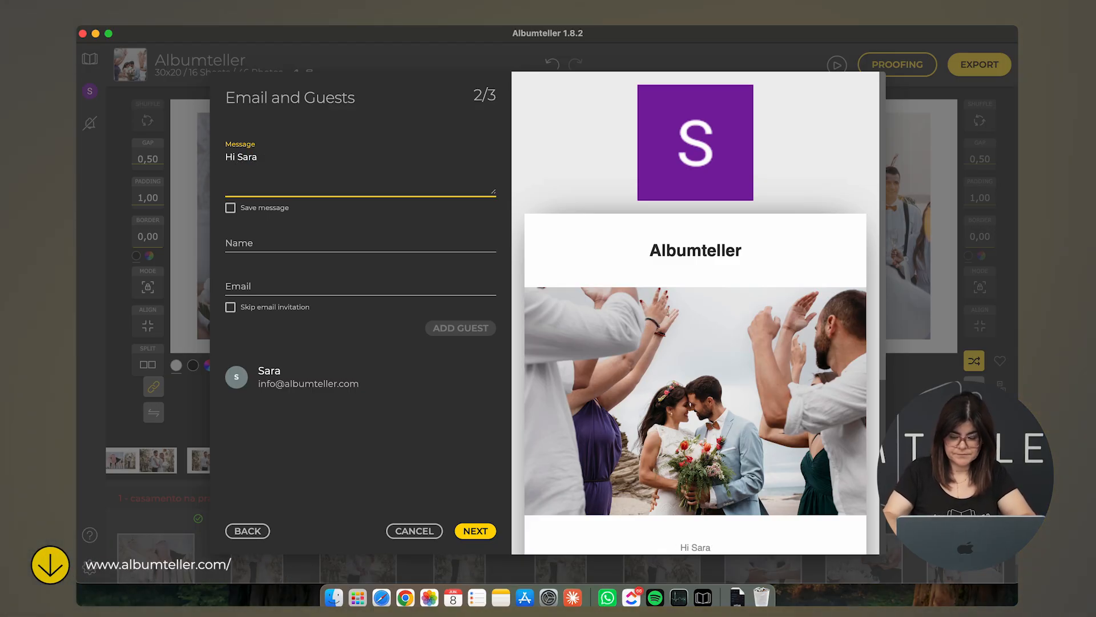
text(,)
key(Return)
text(Here)
text('s u)
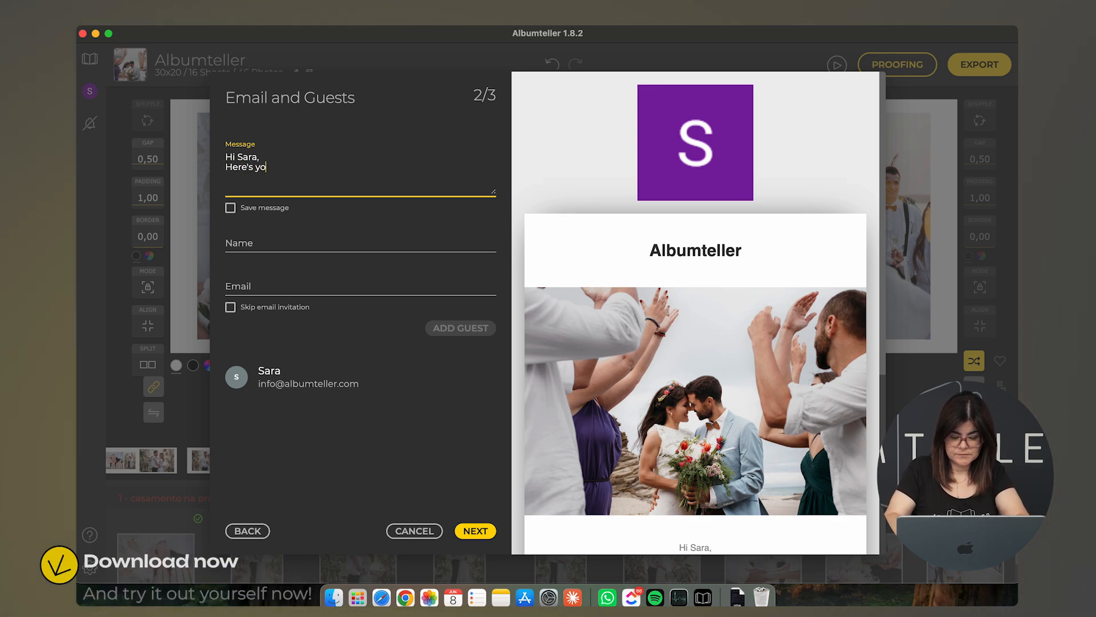
text(our albm)
key(BackSpace)
key(BackSpace)
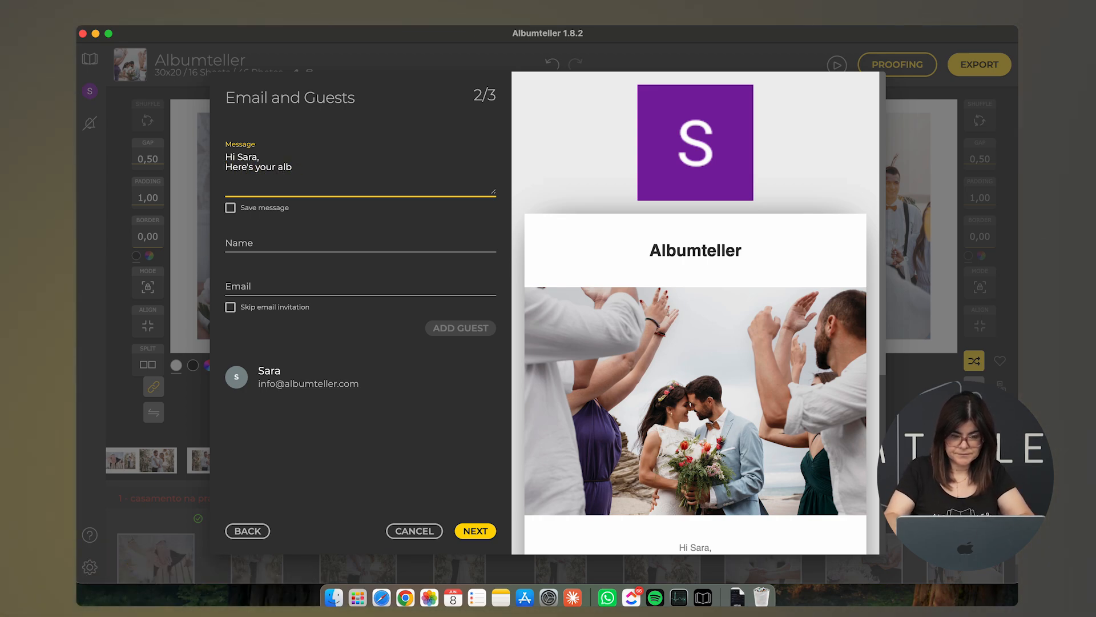
text(um. I hope)
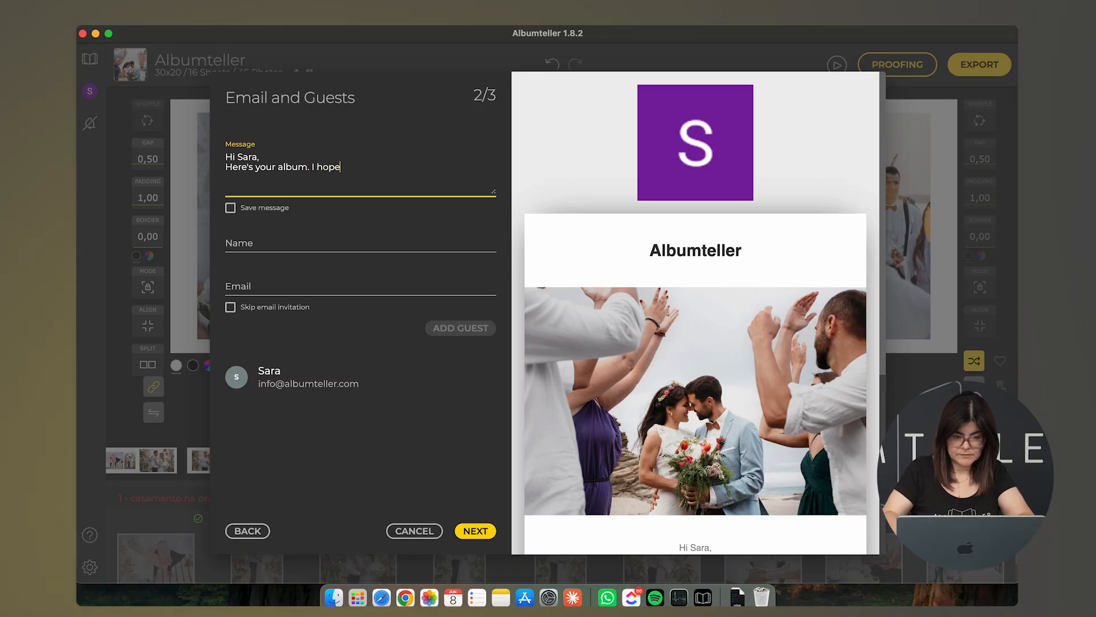
text( you l)
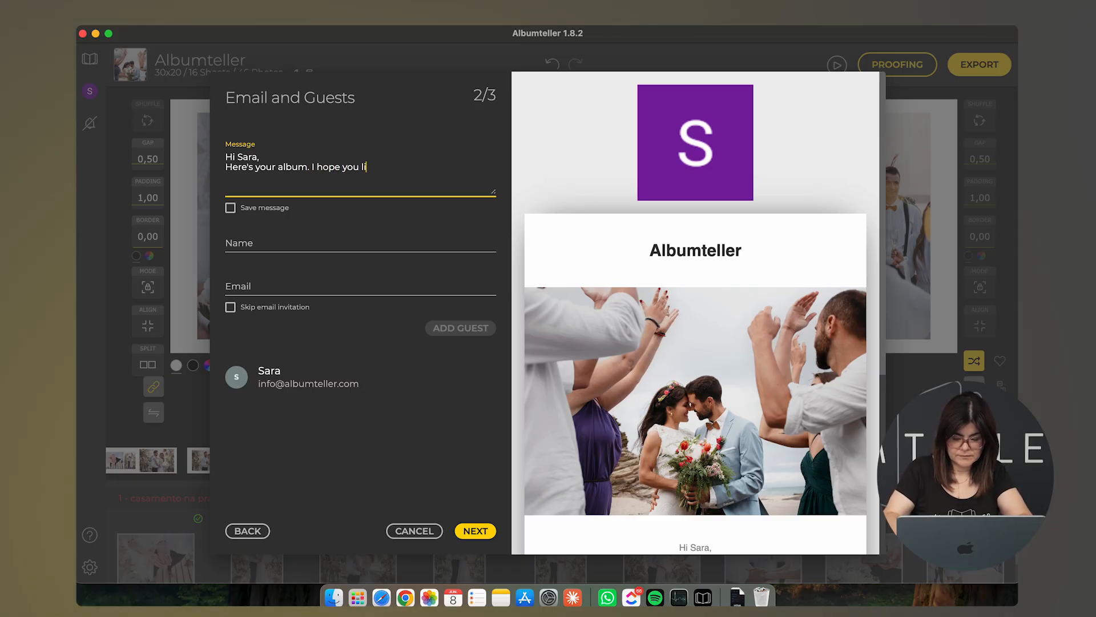
text(ike it)
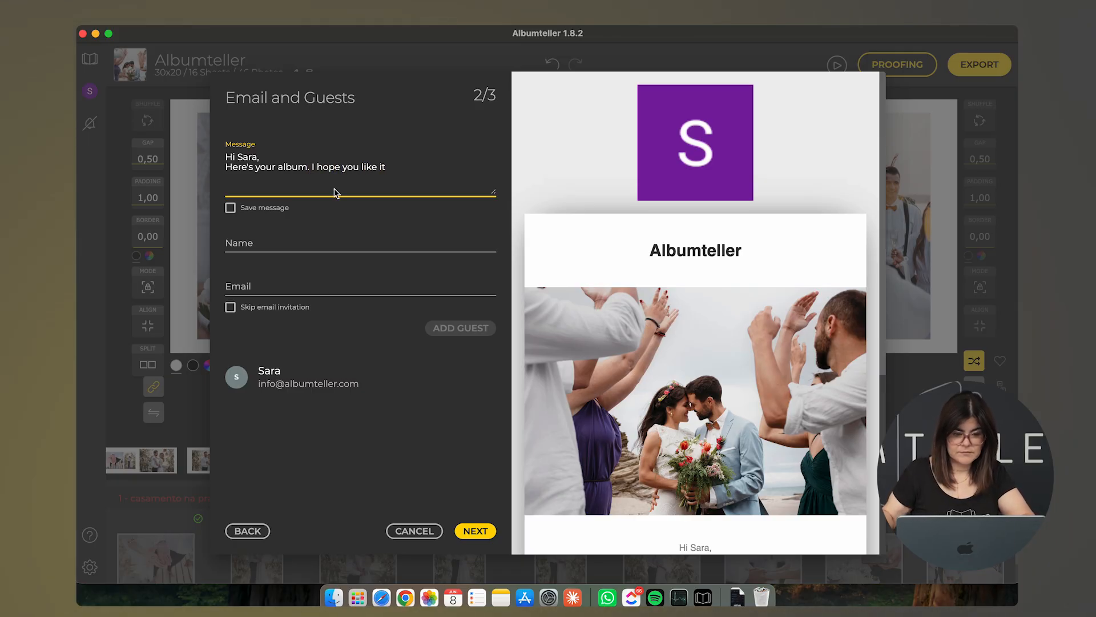
Move to the guest name field and set the Skip email invitation option
click(268, 246)
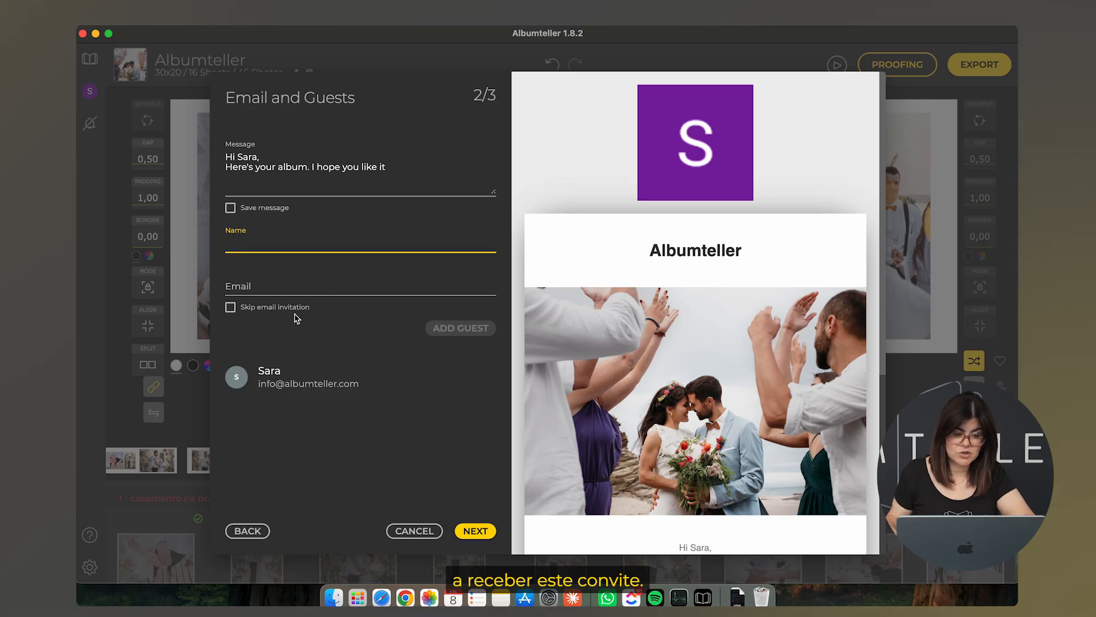
click(230, 309)
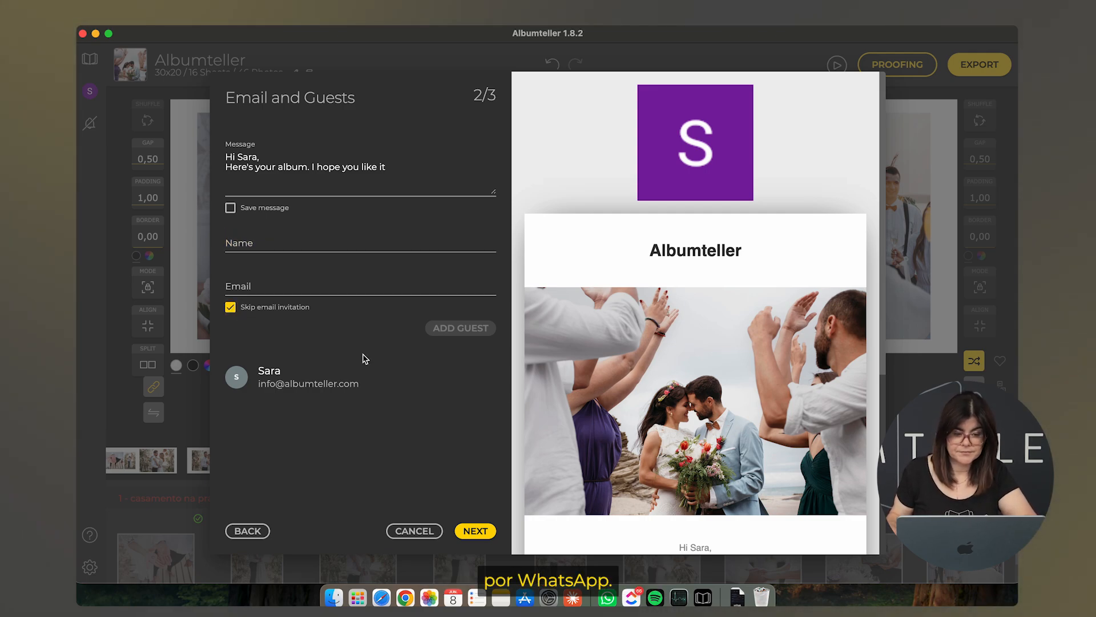
click(230, 306)
Upload the album for proofing
click(471, 529)
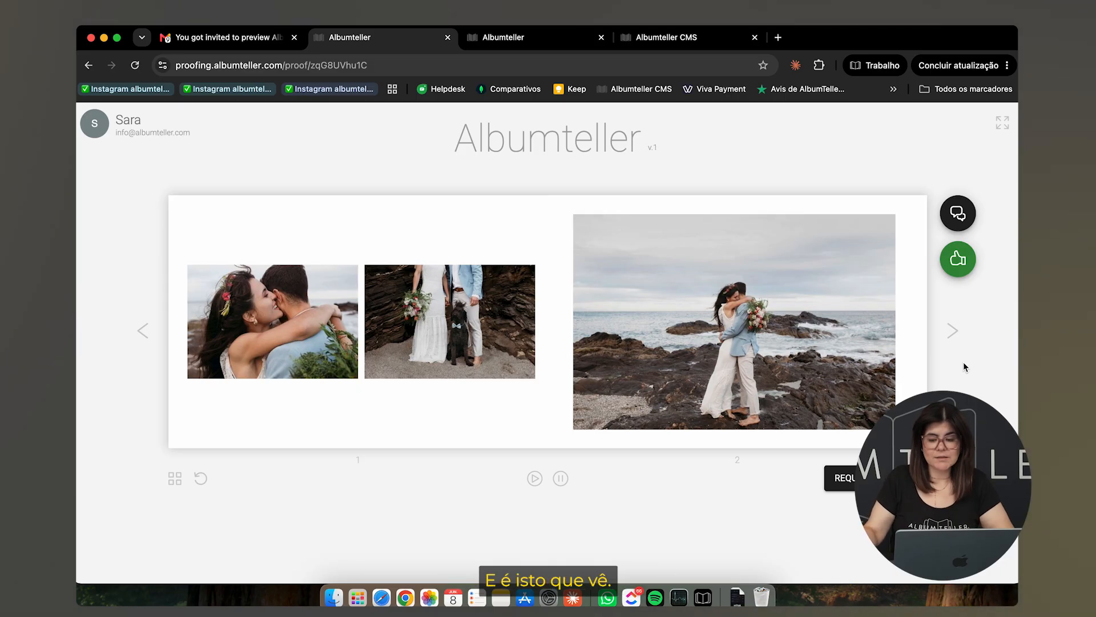
Flip through the proofing spreads to pages 13–14
click(953, 331)
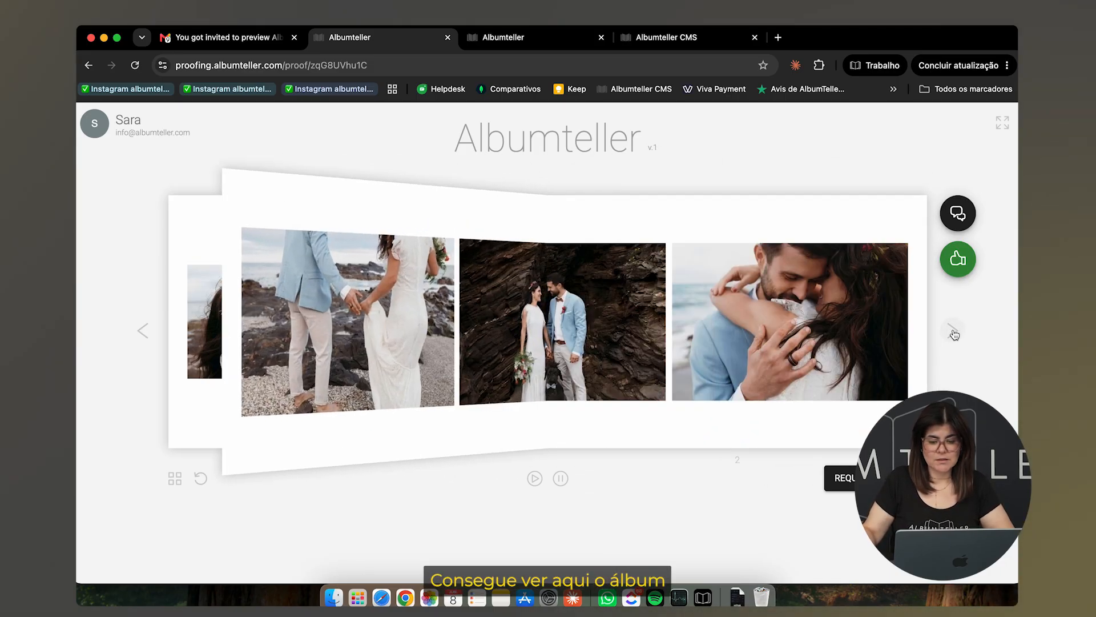
click(952, 332)
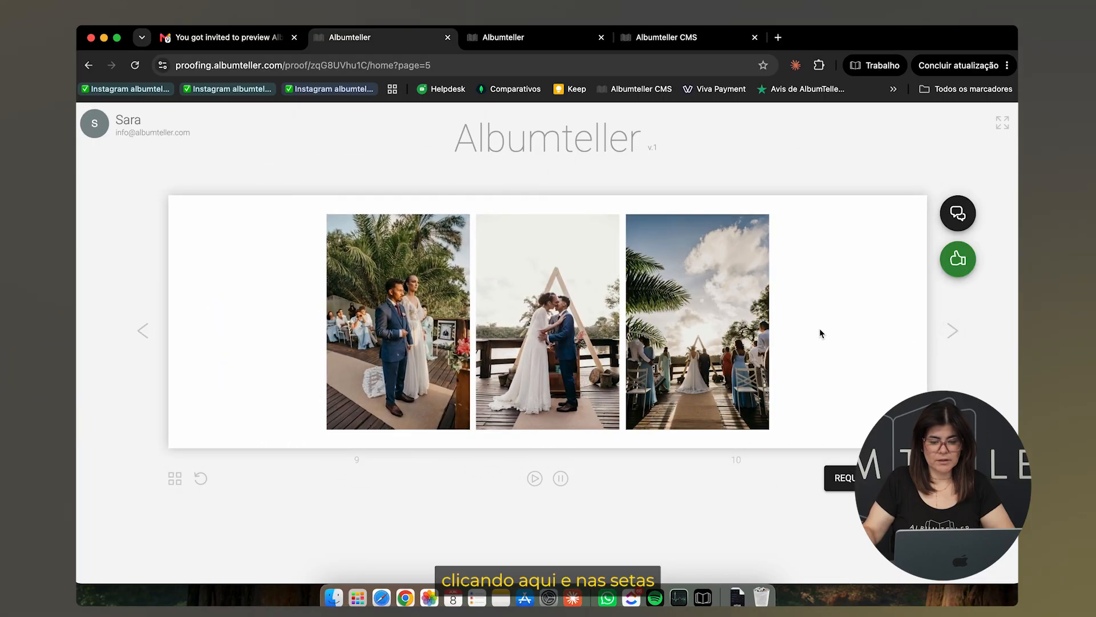
click(954, 331)
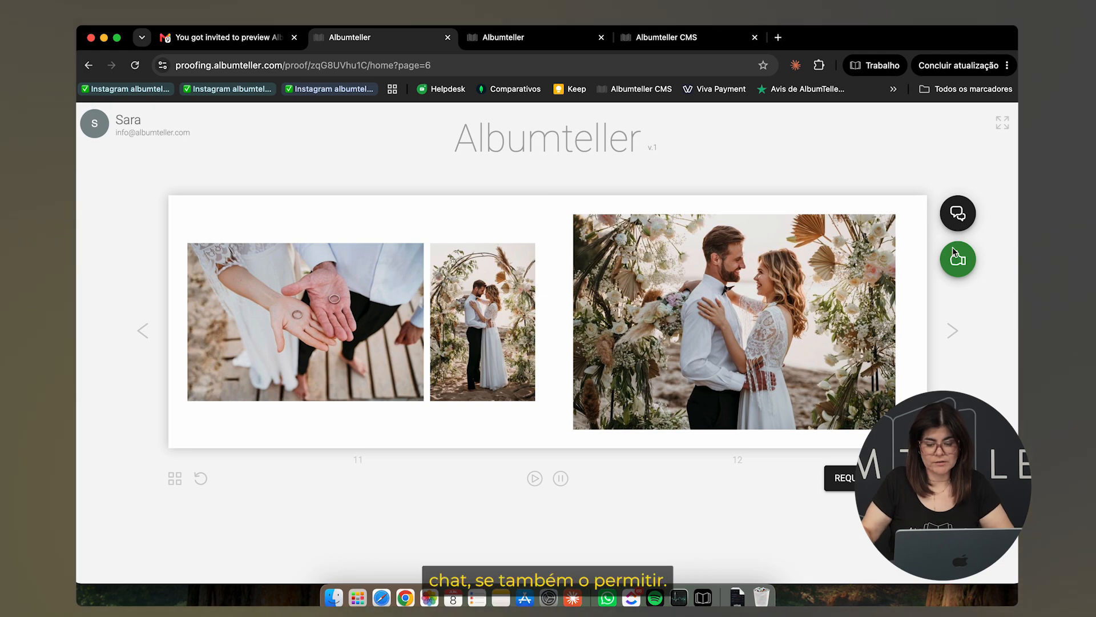
click(952, 341)
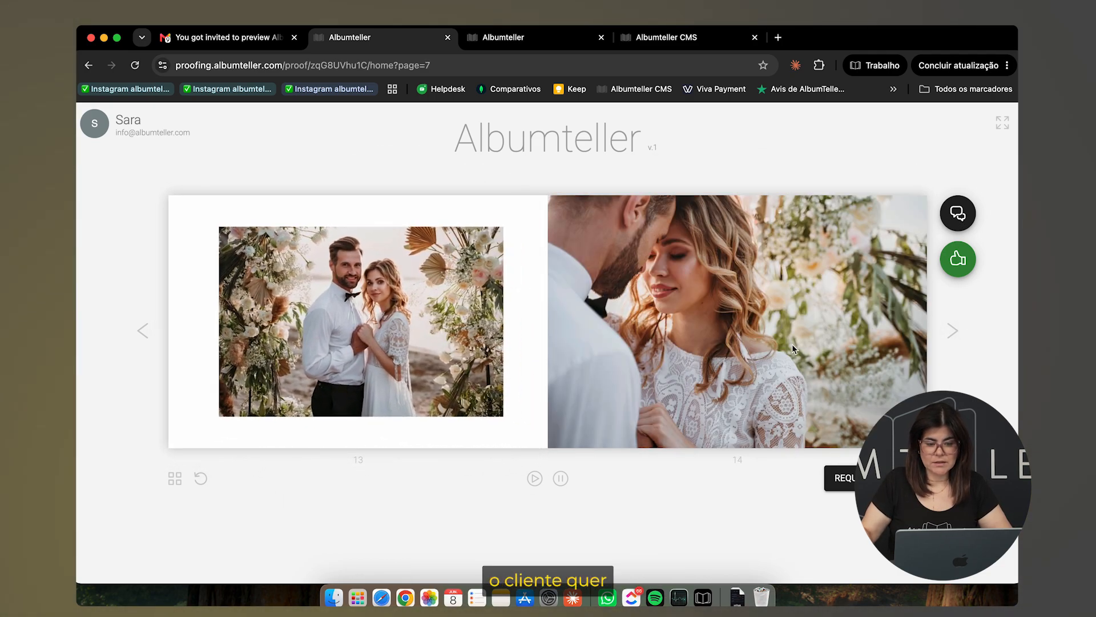
click(953, 337)
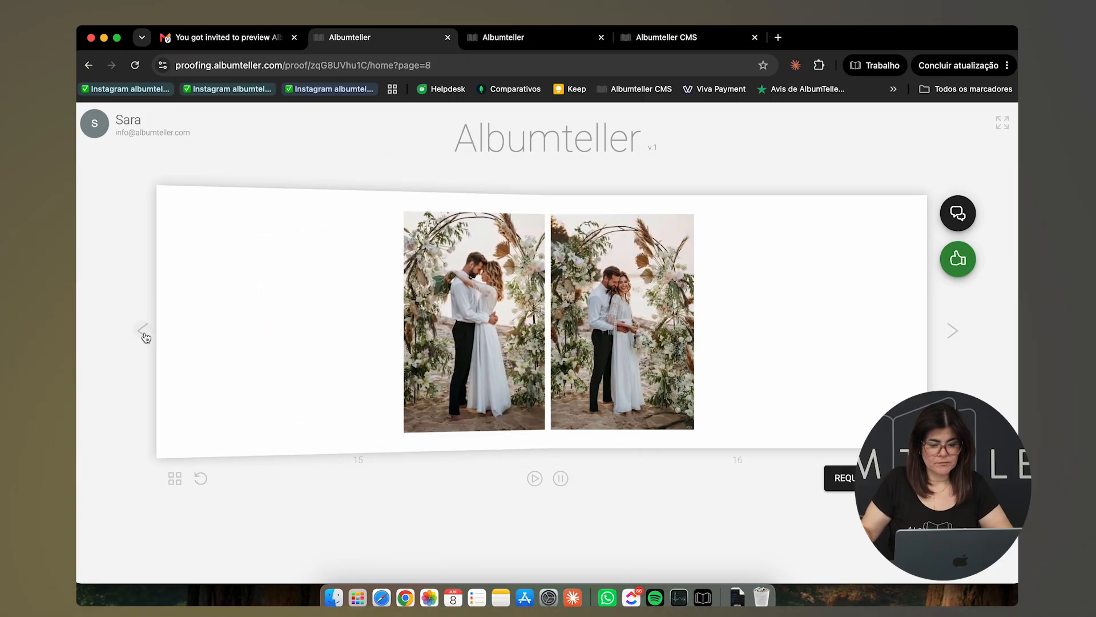
click(140, 334)
Request replacing the second photo, 16516090.jpg, with gallery photo 16515297.jpg
click(876, 478)
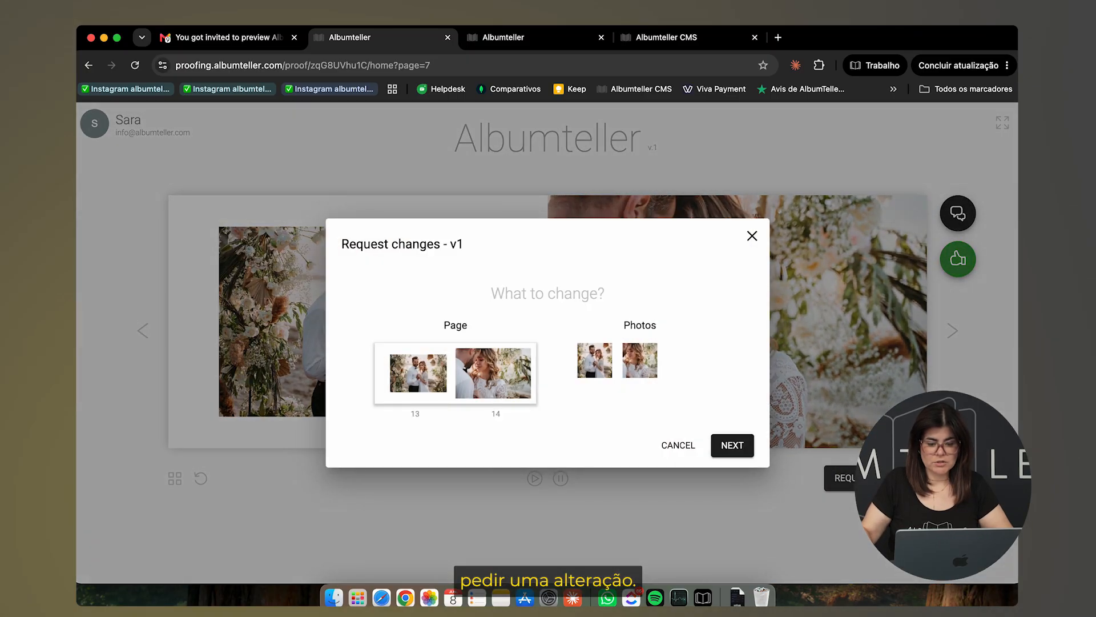
click(649, 372)
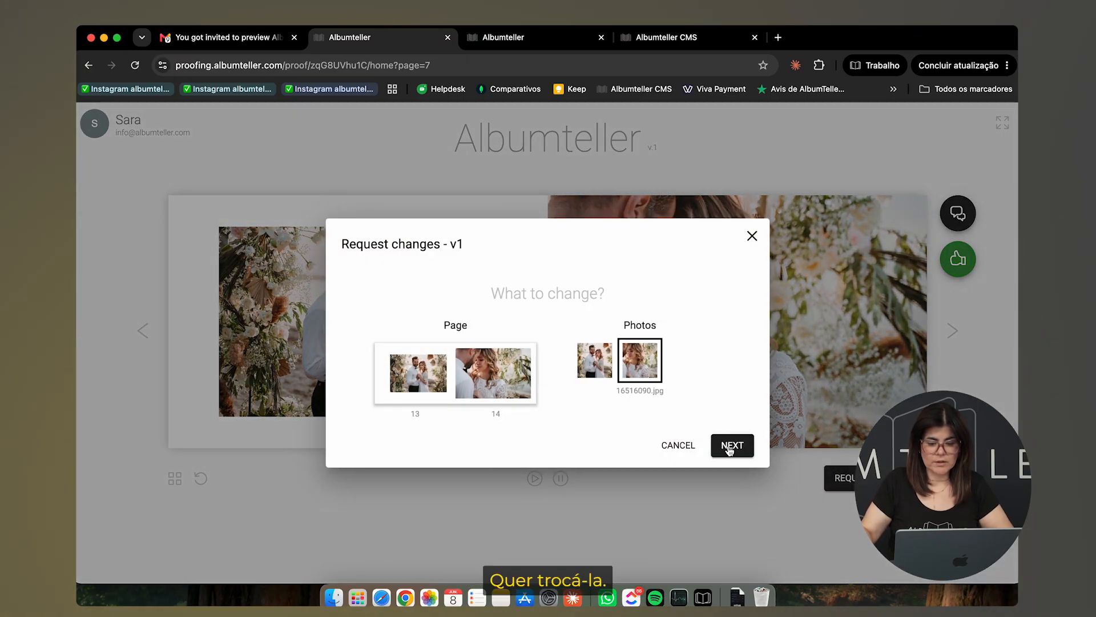
click(732, 447)
click(608, 332)
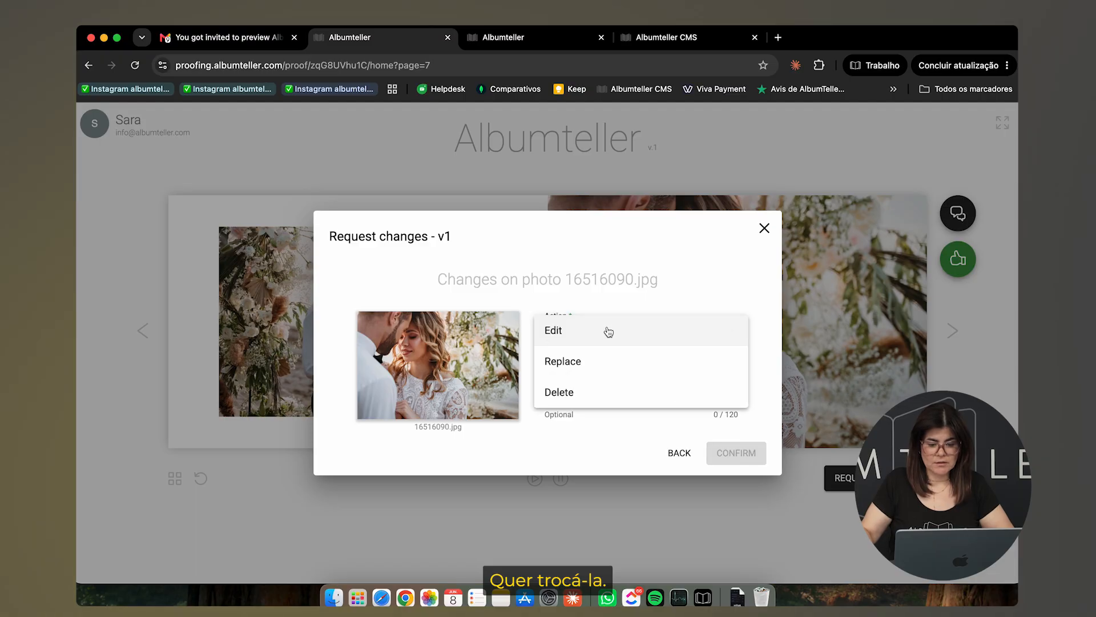
click(594, 367)
click(635, 361)
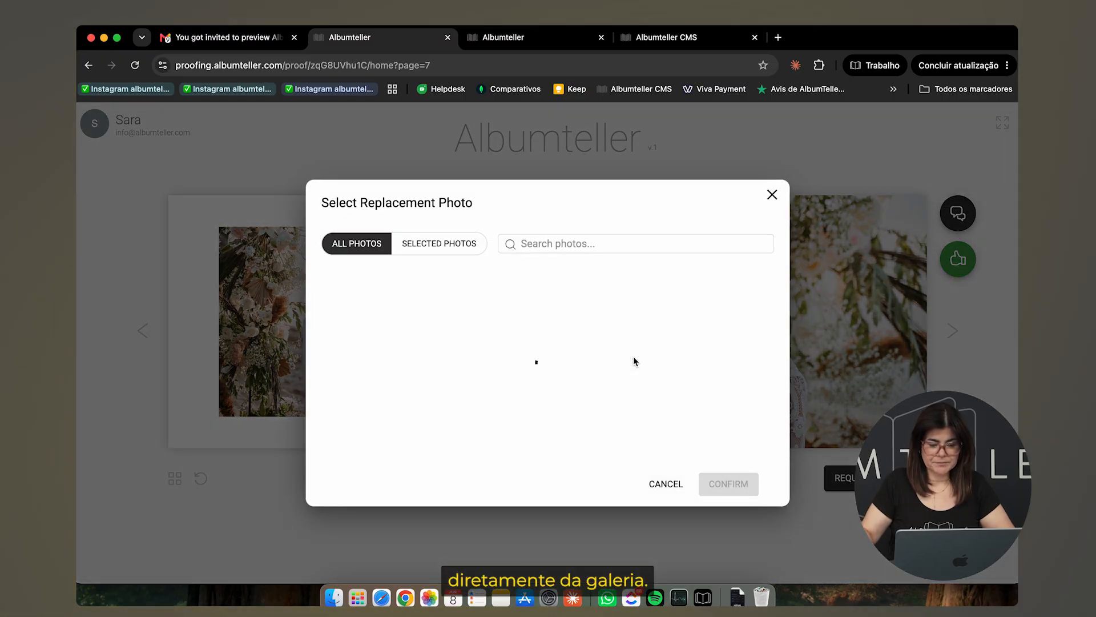
scroll(635, 361, down, 15)
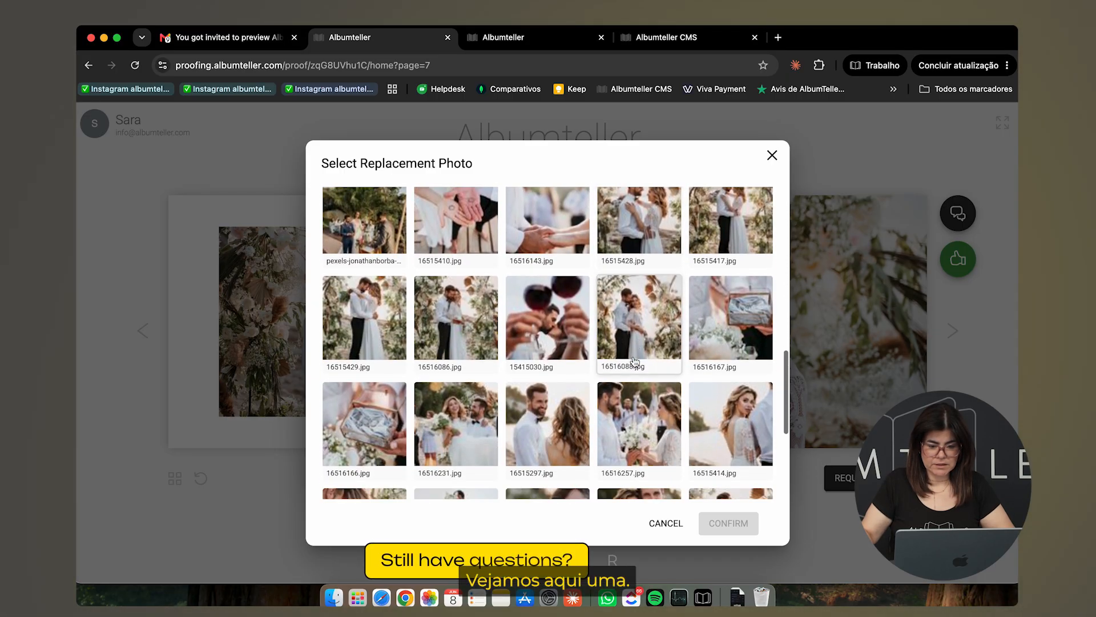
scroll(635, 362, down, 1)
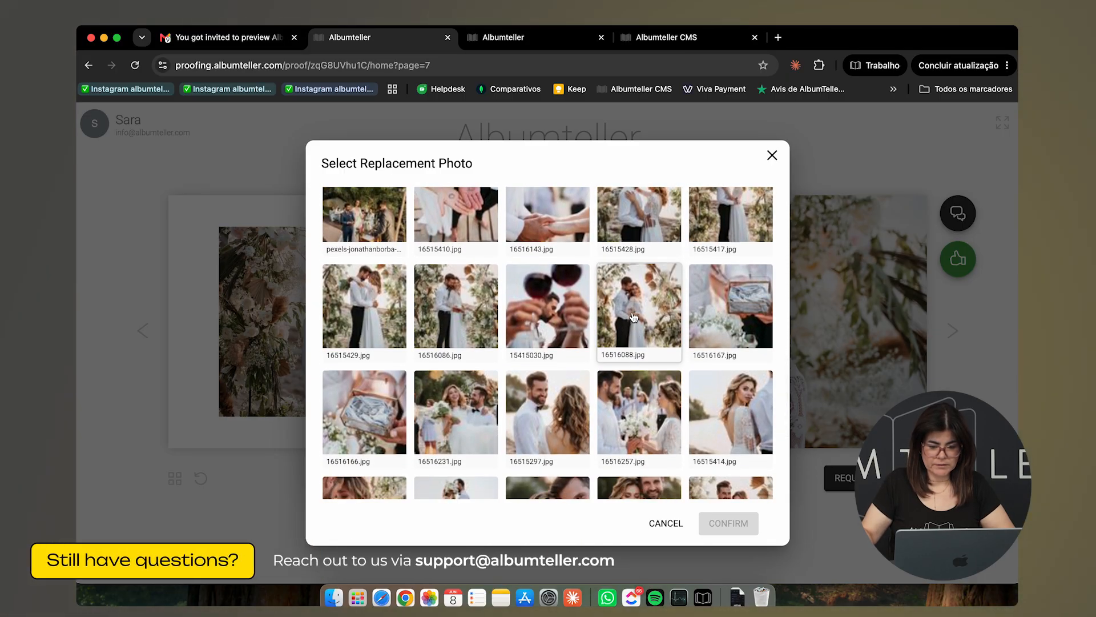
scroll(634, 317, down, 2)
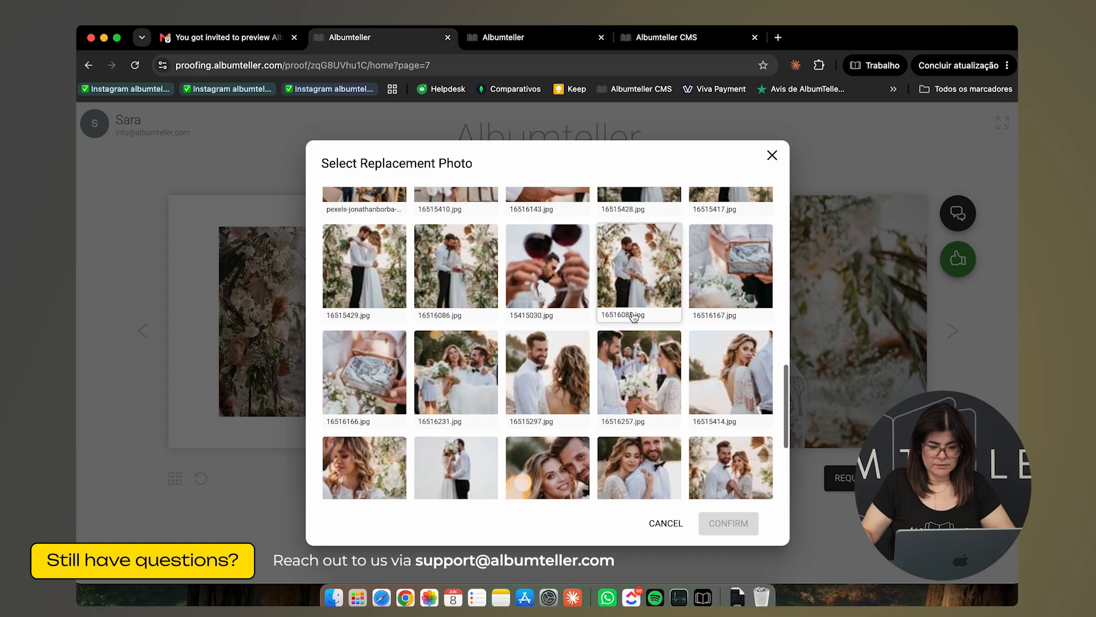
click(567, 387)
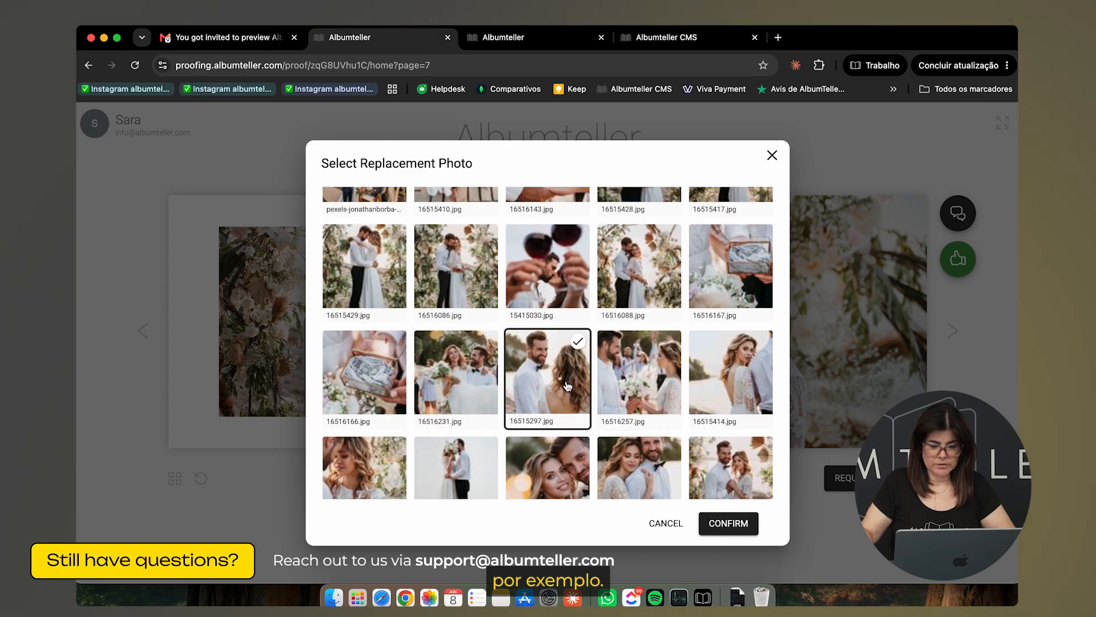
click(726, 526)
click(737, 470)
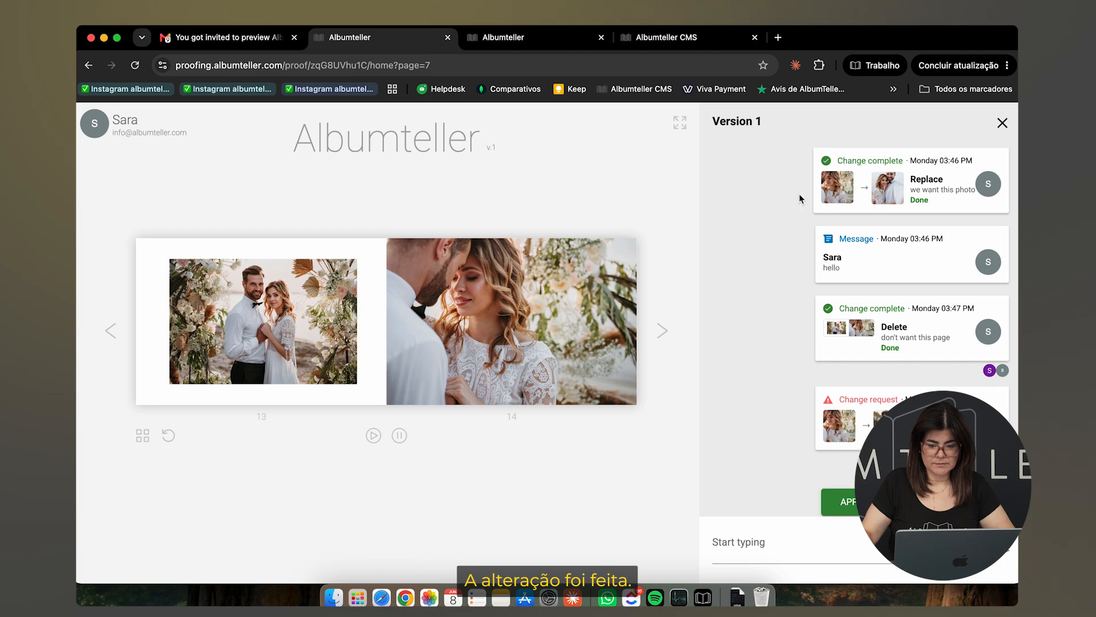
Go to pages 15–16 and submit a Delete request for the whole spread, commented 'Delete'
click(663, 331)
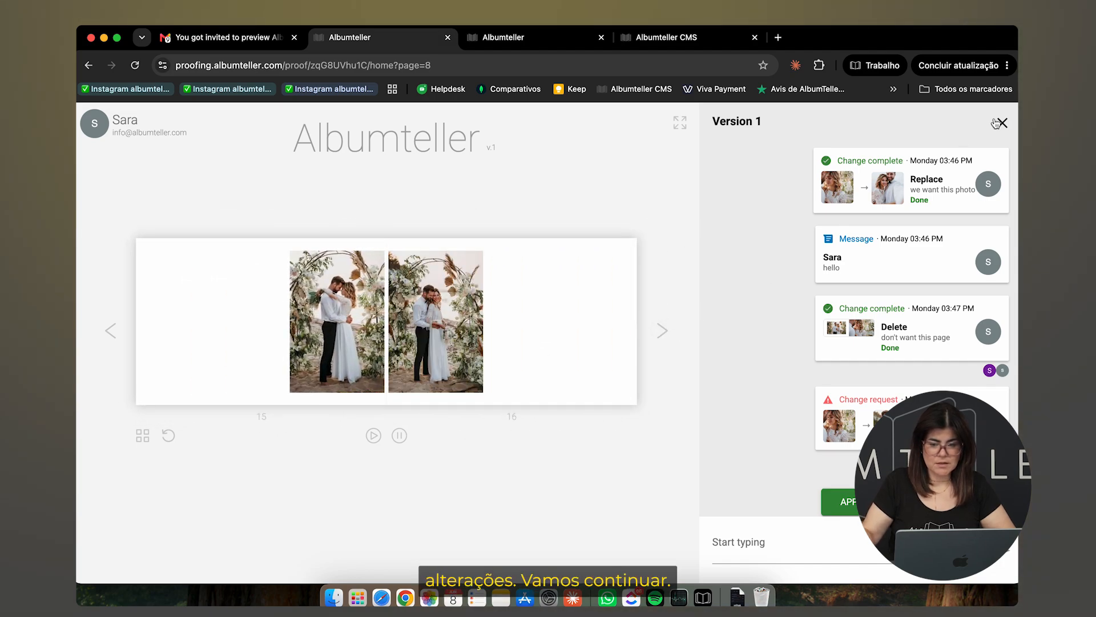
click(996, 123)
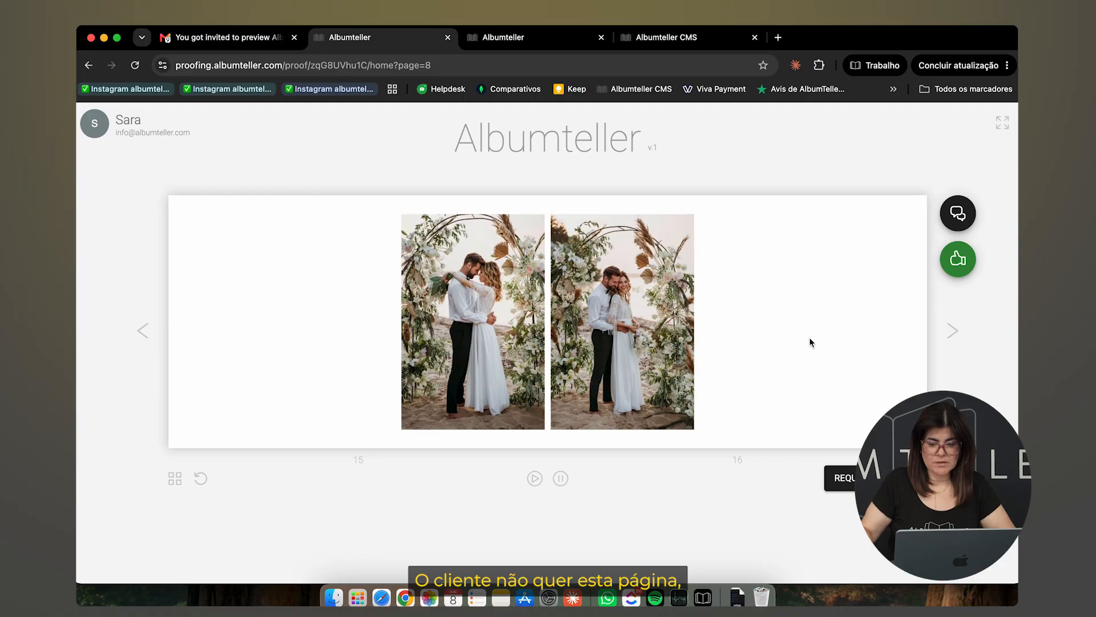
click(840, 477)
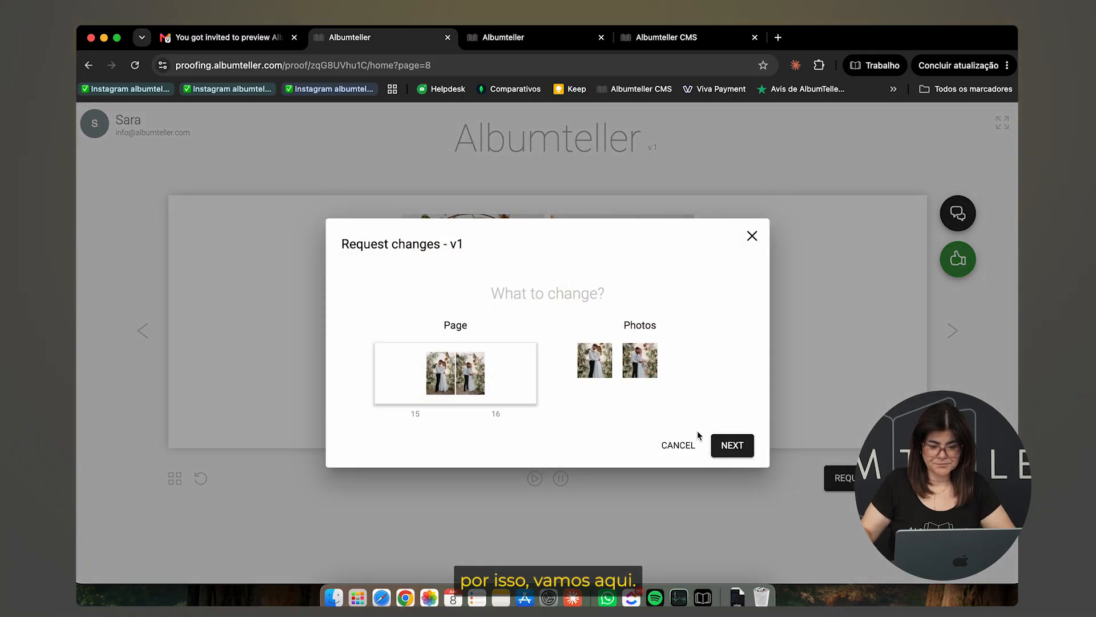
click(506, 378)
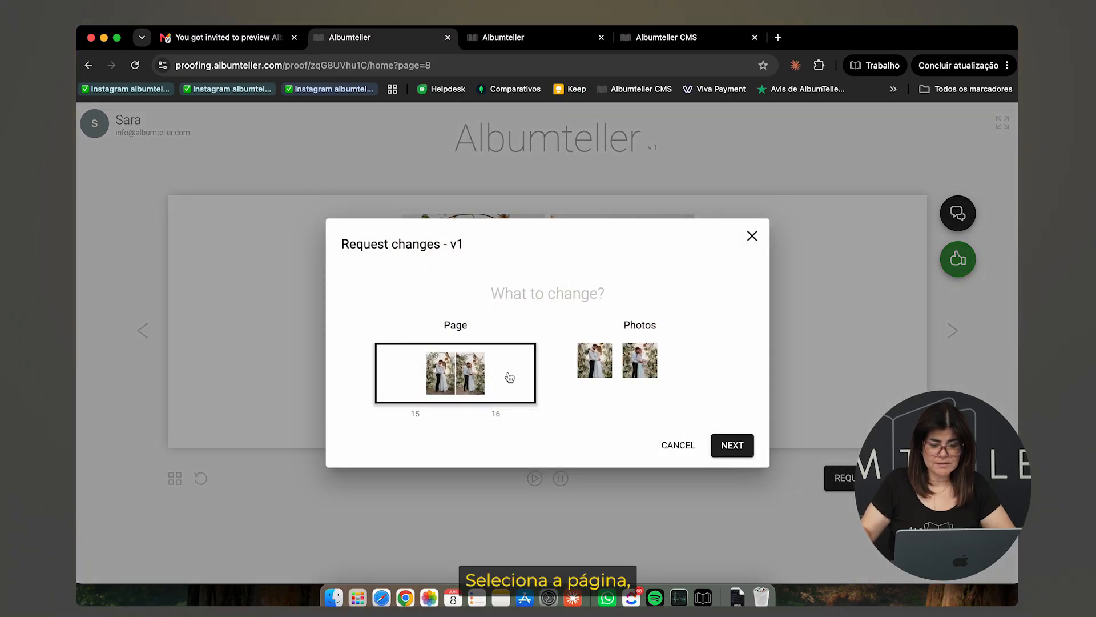
click(732, 445)
click(652, 342)
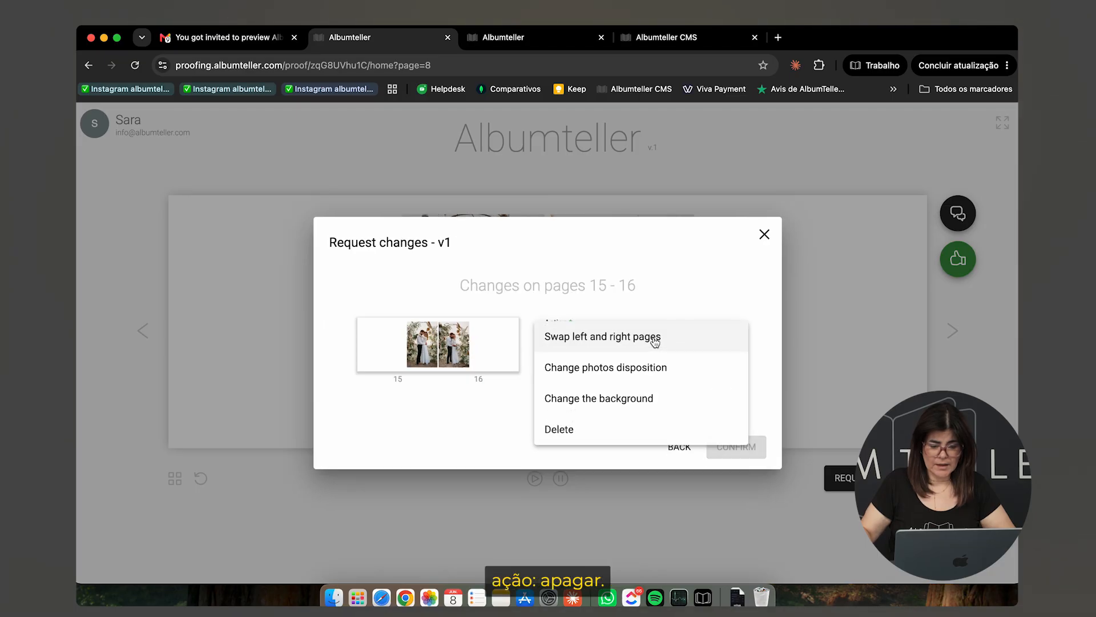
click(624, 431)
click(593, 392)
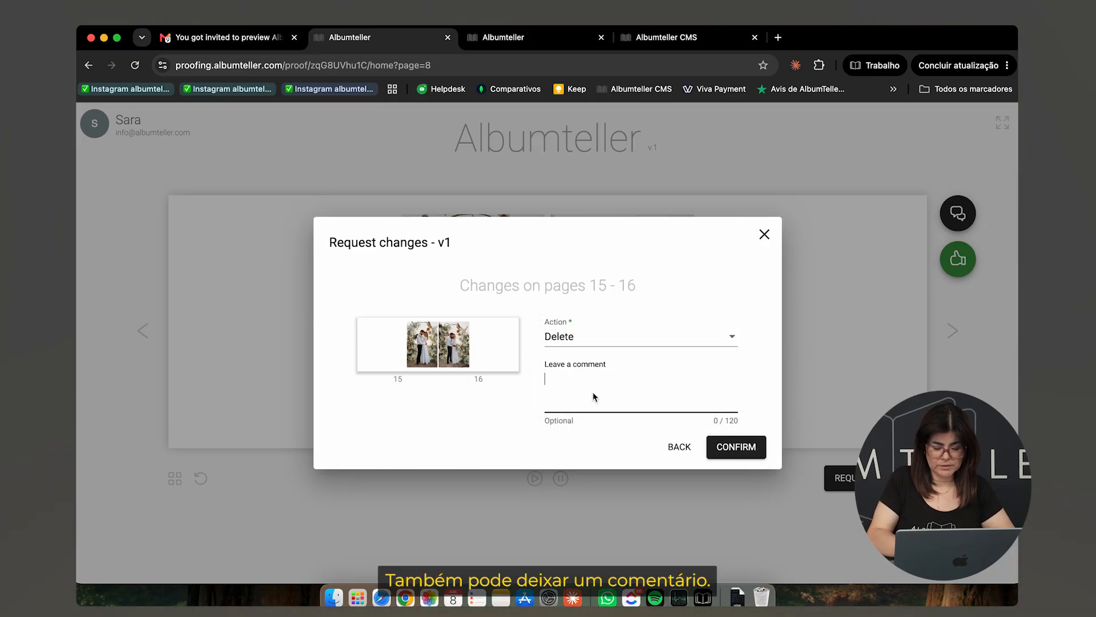
text(Delete)
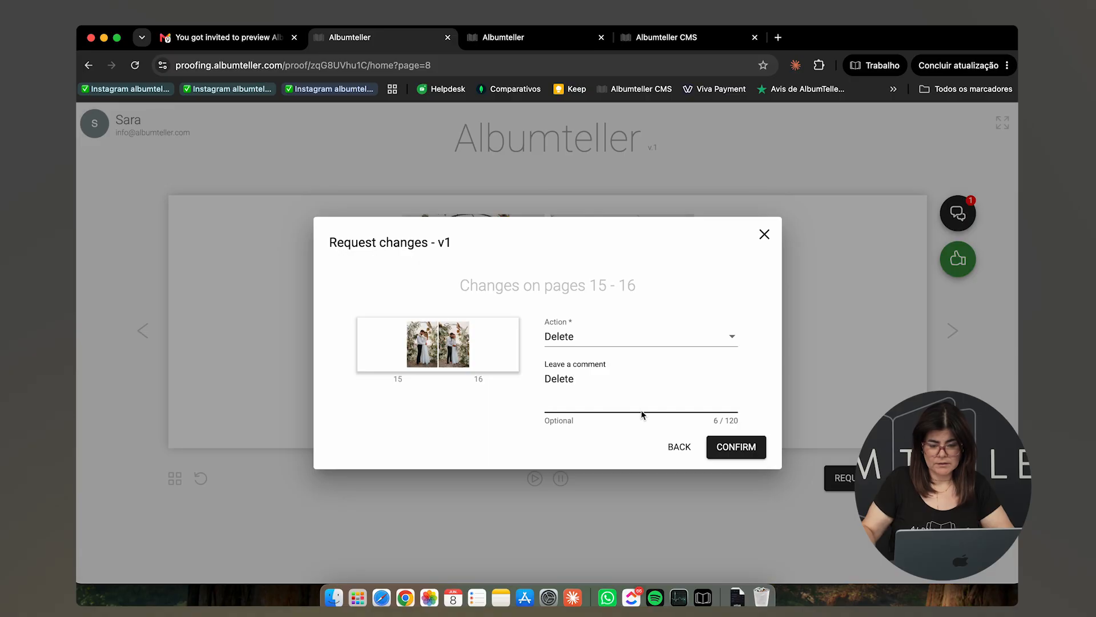
click(736, 447)
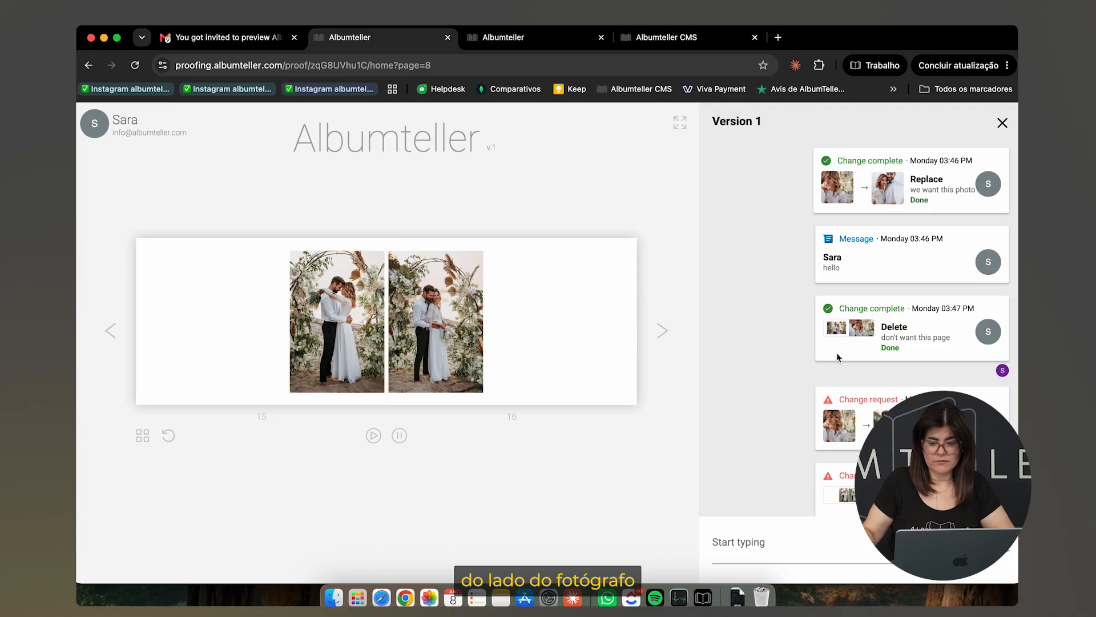
Scroll the Version 1 panel to review the two pending change requests
scroll(828, 373, down, 3)
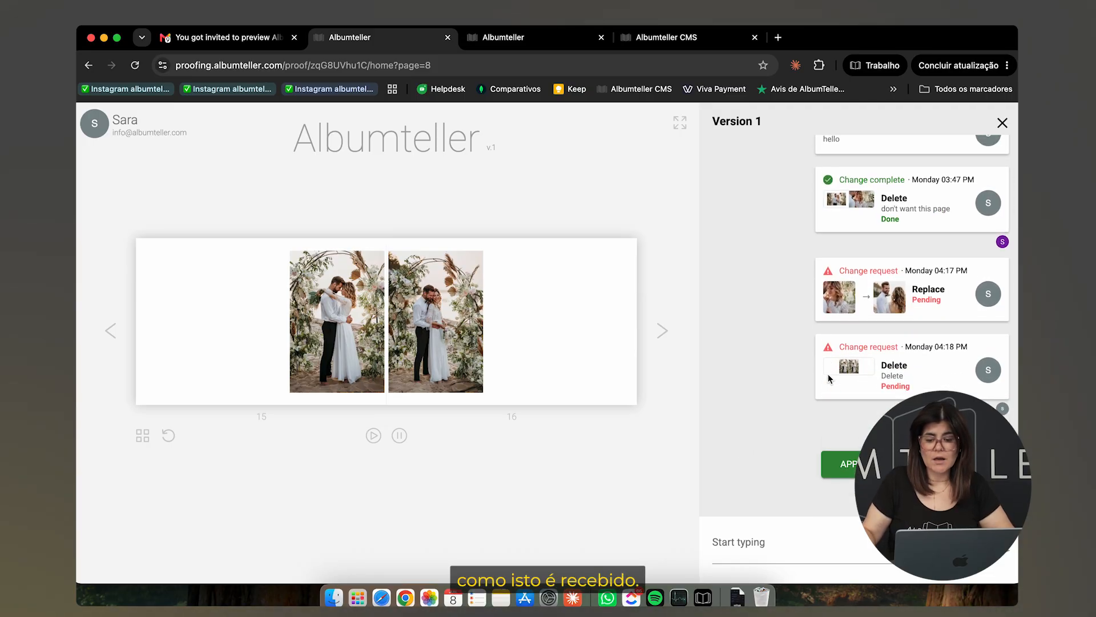
scroll(829, 378, up, 3)
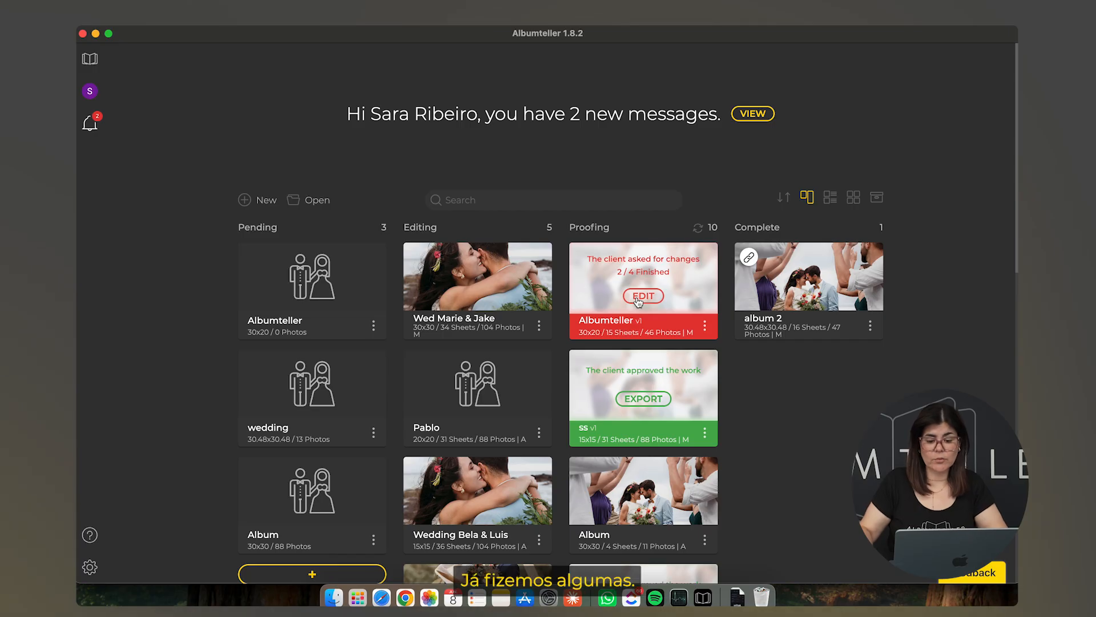
Open the proofing album in the editor and show its Proofing v1 task list
click(638, 298)
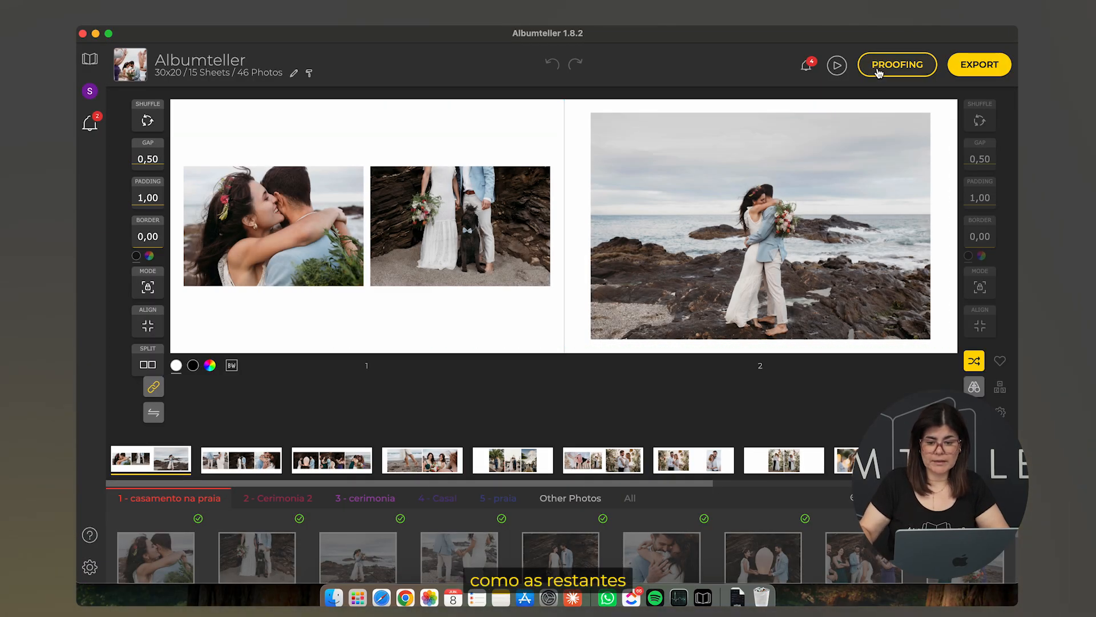
click(806, 69)
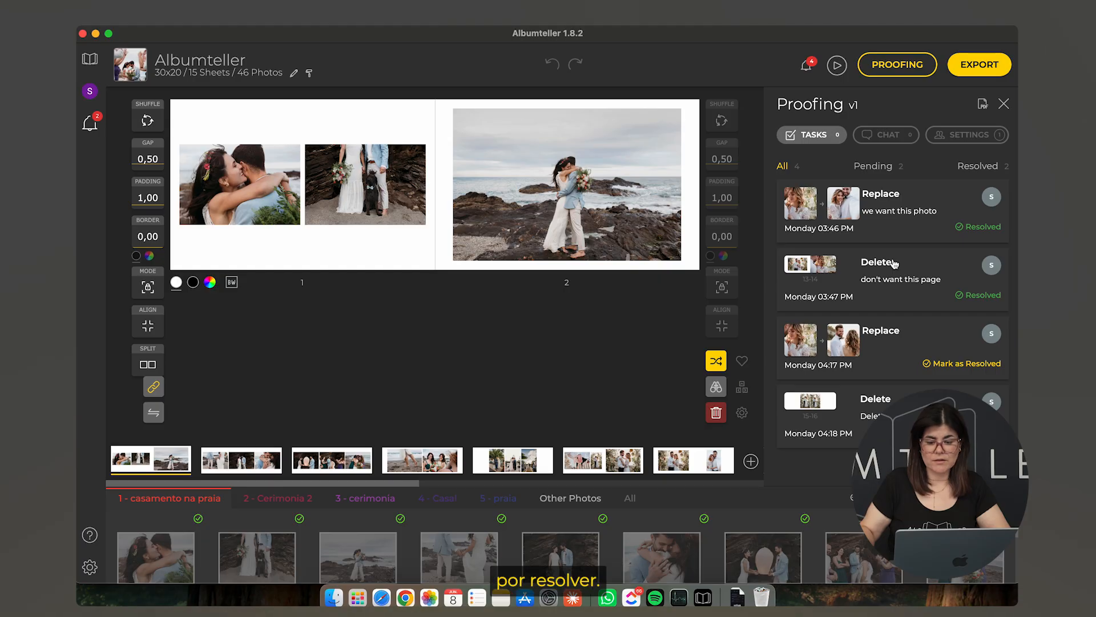
Accept replacement photo 16515297.jpg, set its padding to zero, and jump to spread 15–16
click(856, 340)
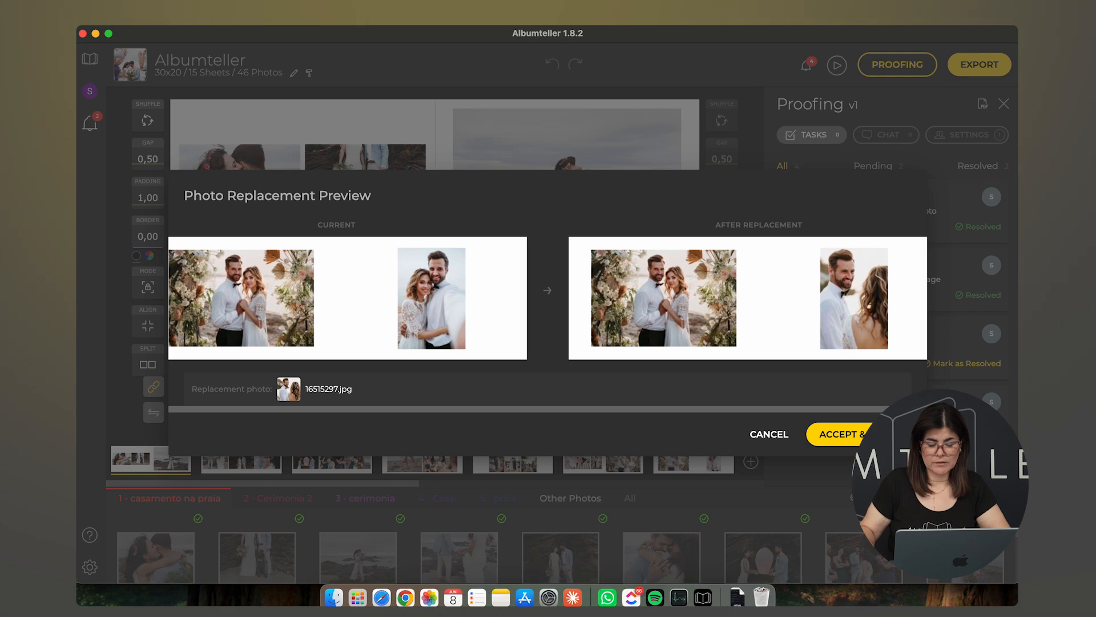
click(838, 434)
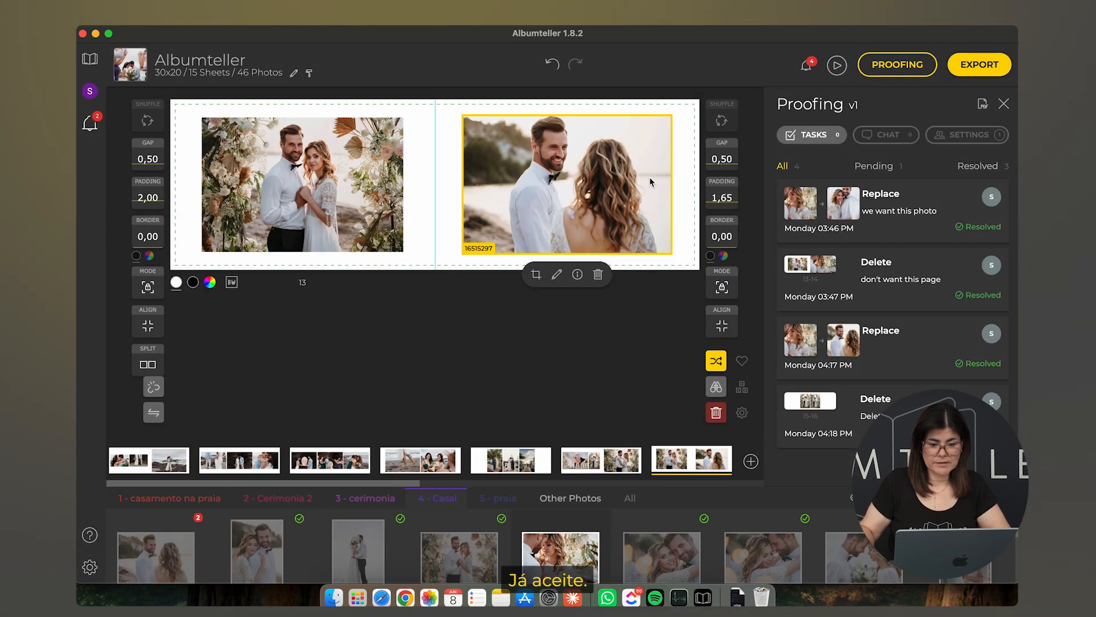
drag(727, 199, 729, 228)
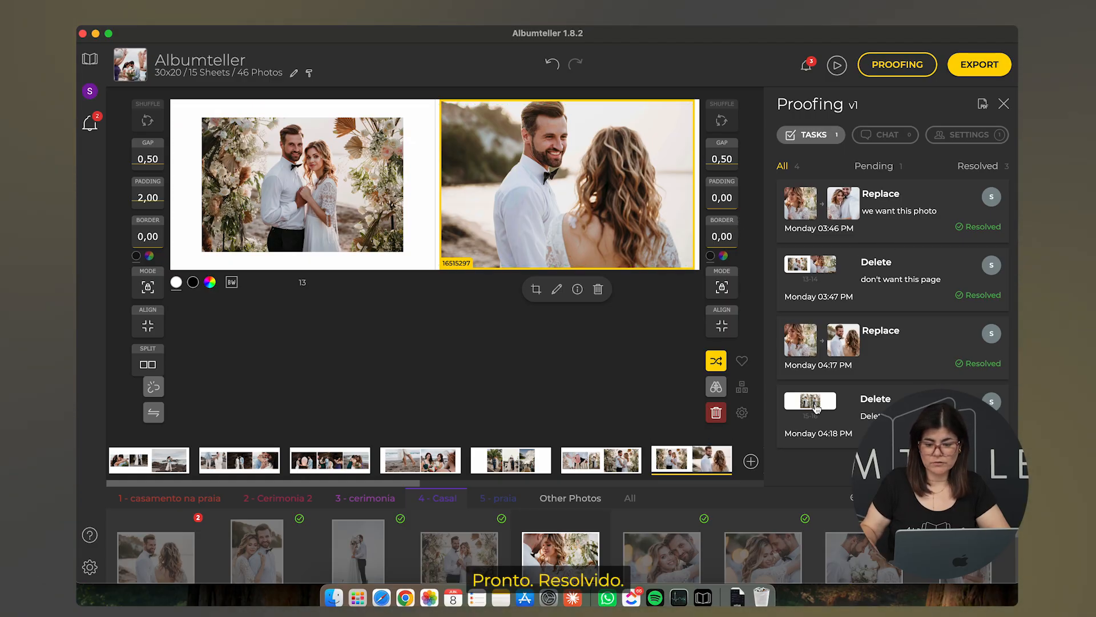
click(817, 406)
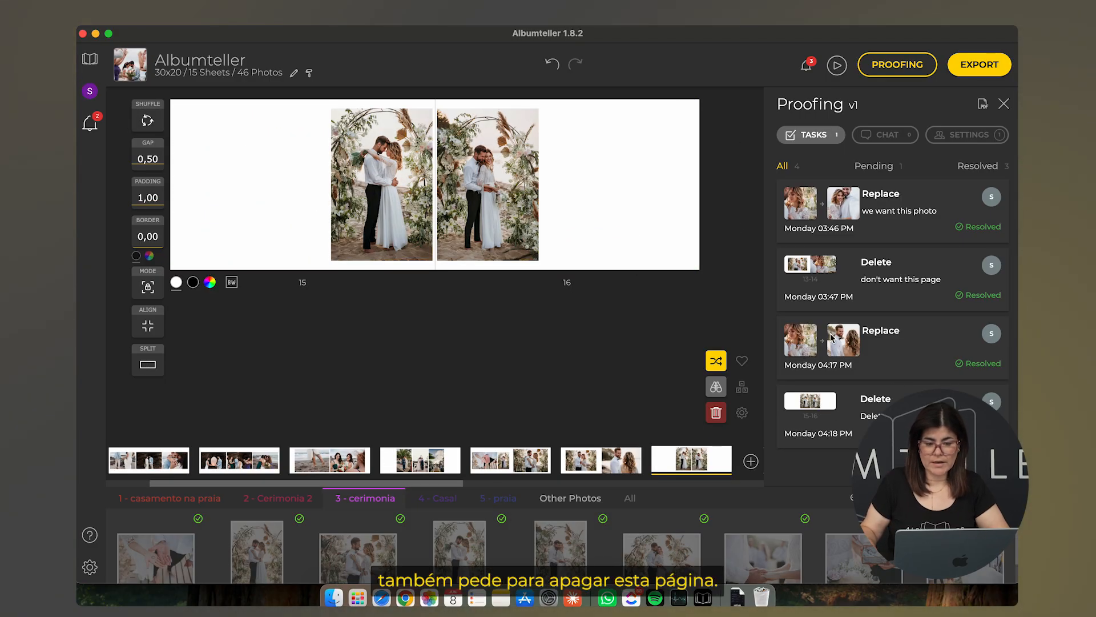
Clear and delete spread 15-16, leaving 14 sheets and 44 photos, then publish the updated proofing
click(717, 418)
click(717, 416)
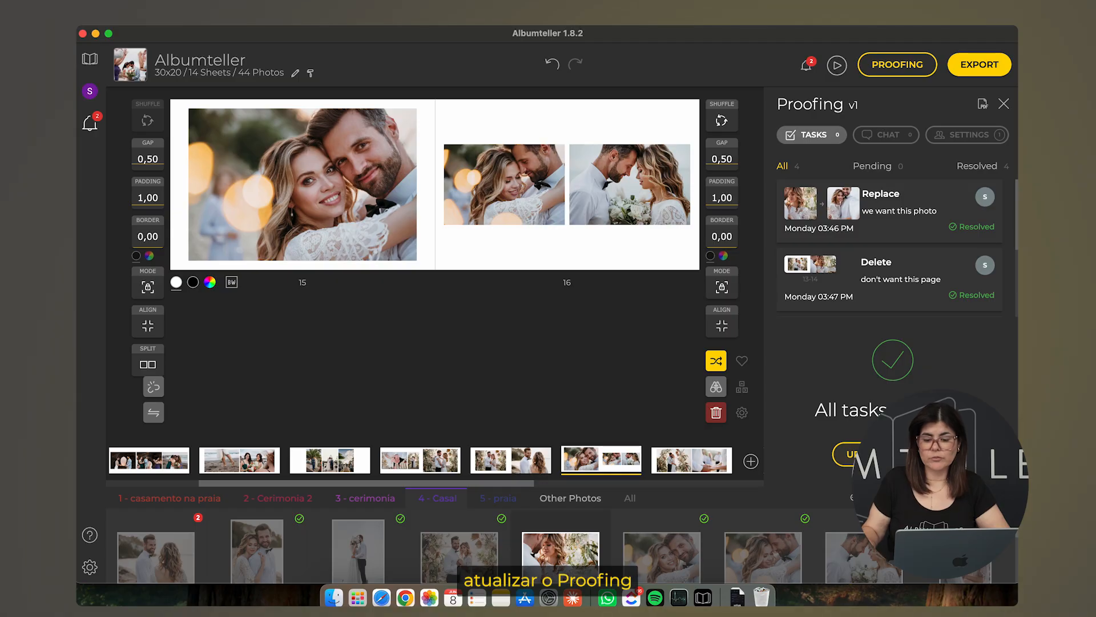
click(892, 455)
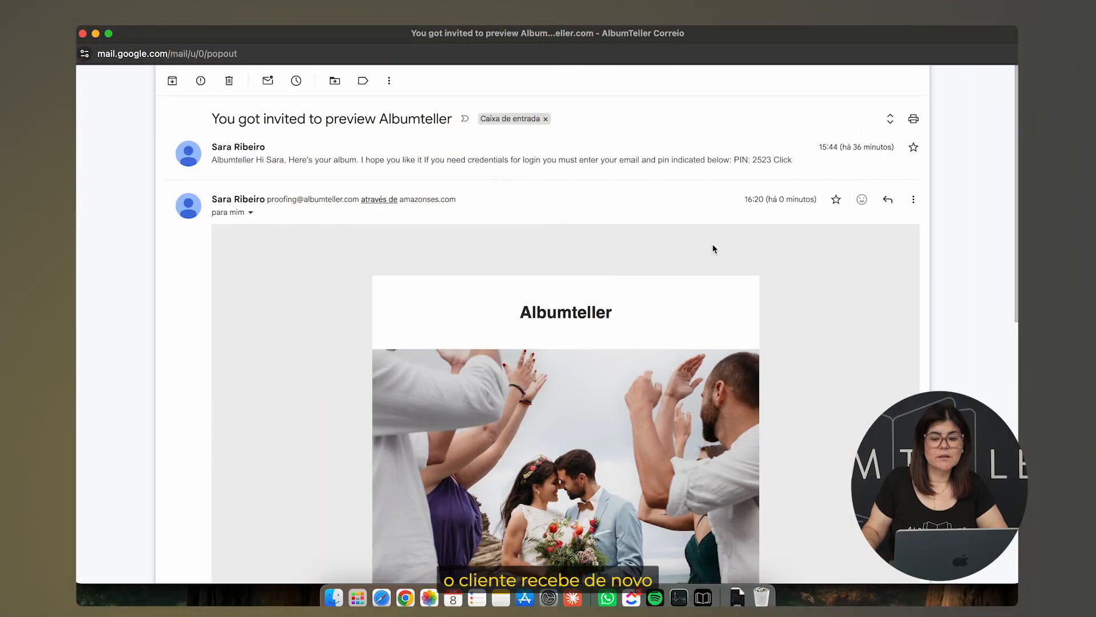
Open the album preview from the new invitation email and page through the first spreads
scroll(713, 249, down, 10)
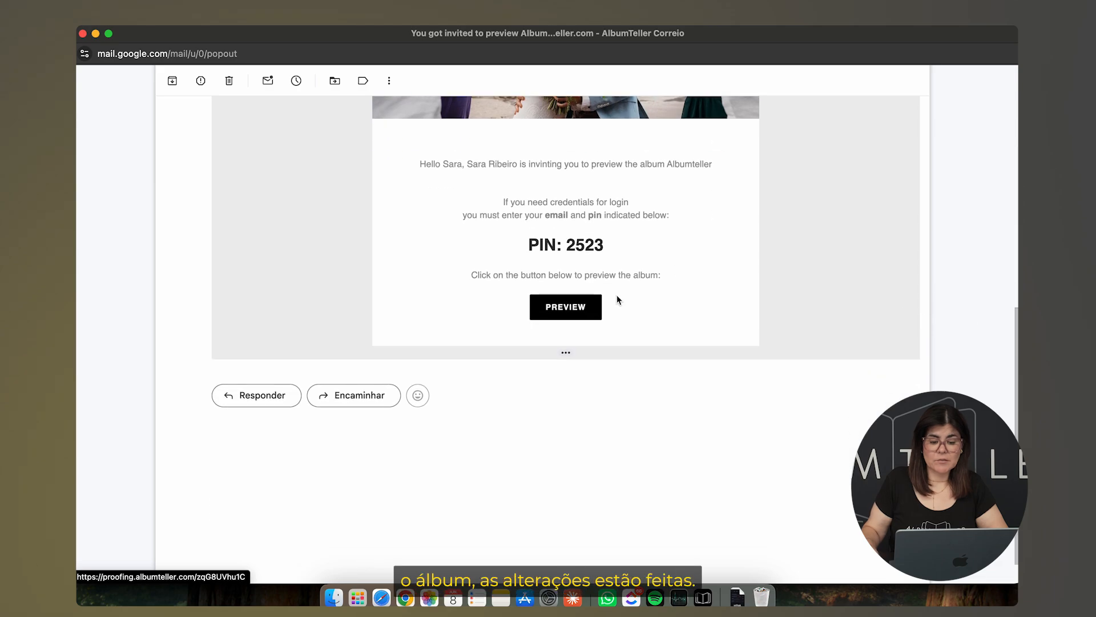
click(578, 308)
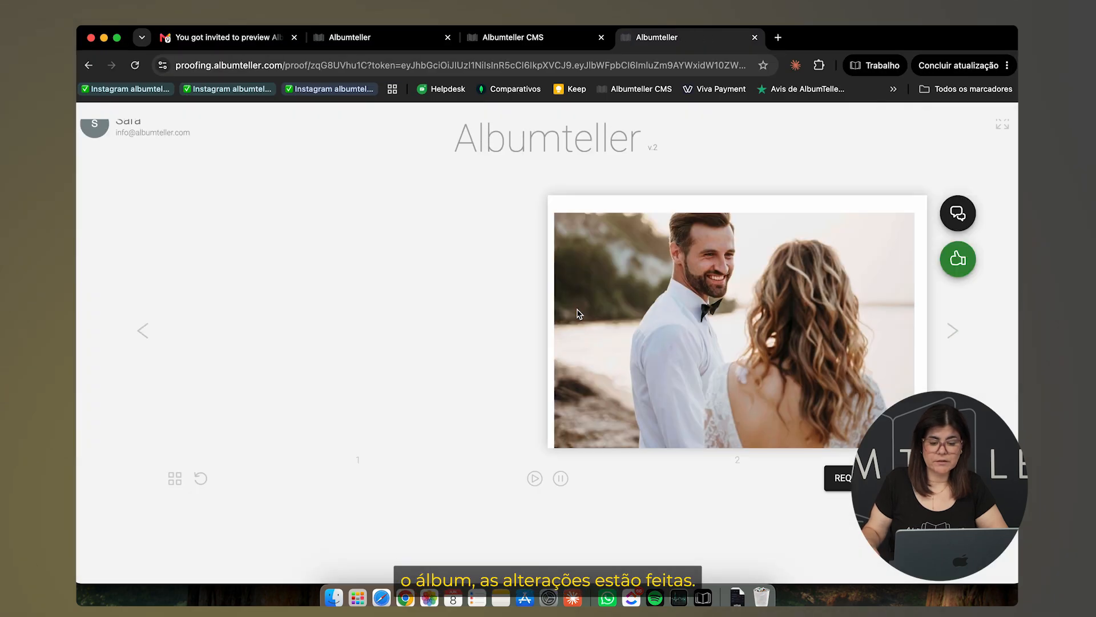
click(952, 331)
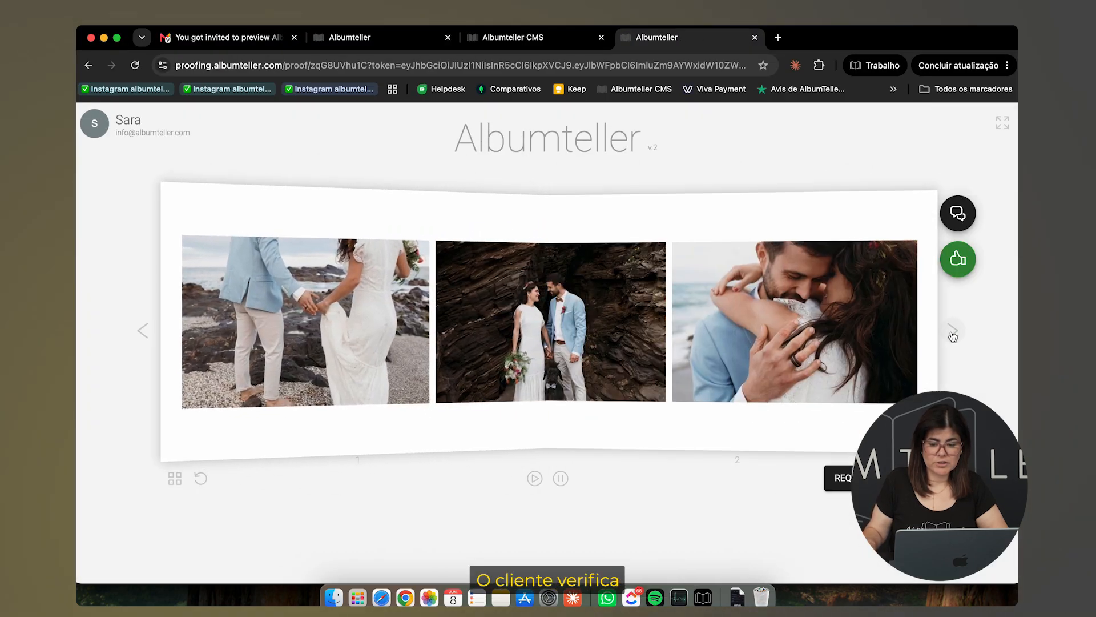
click(952, 331)
click(953, 331)
click(952, 331)
click(953, 332)
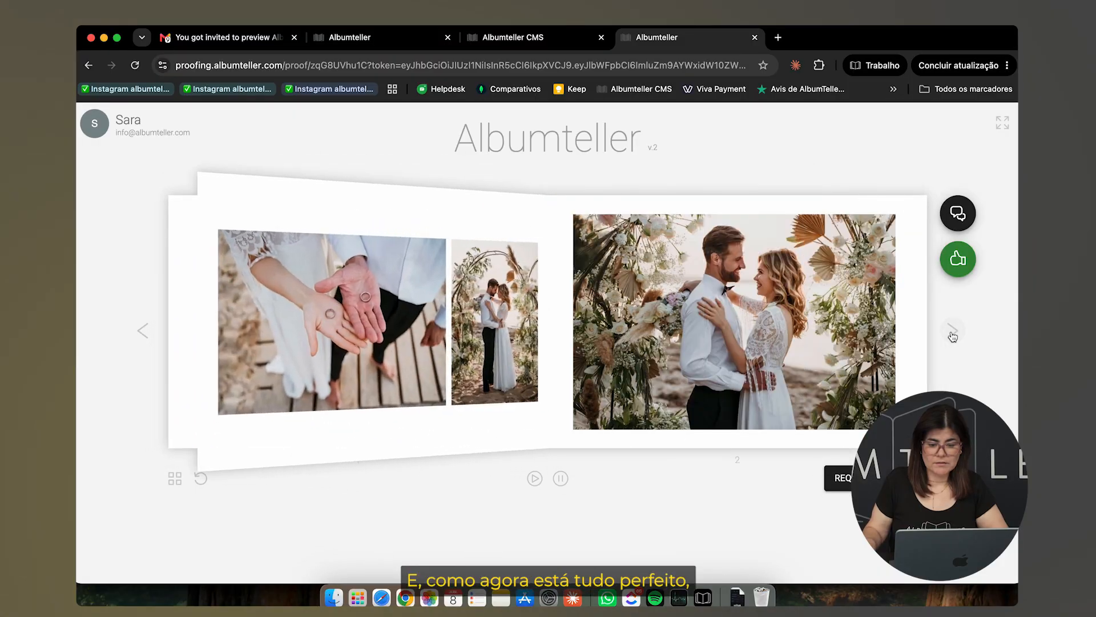
click(952, 331)
click(953, 332)
Page through to the last spread and approve version 2 of the album as the client
click(952, 331)
click(953, 334)
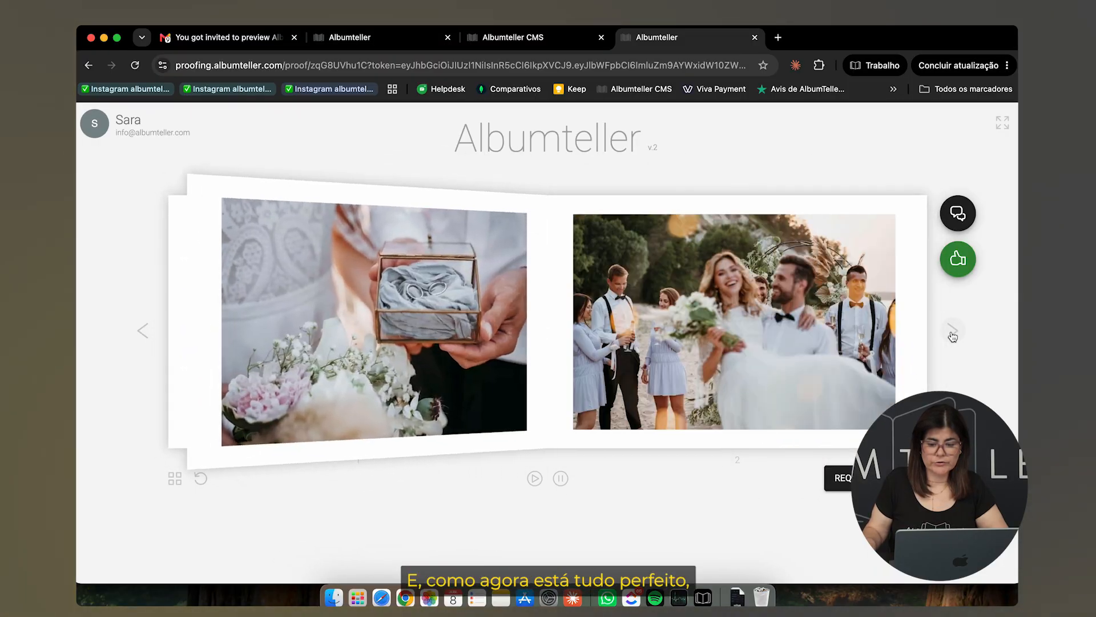
click(953, 334)
click(952, 334)
click(952, 334)
click(953, 334)
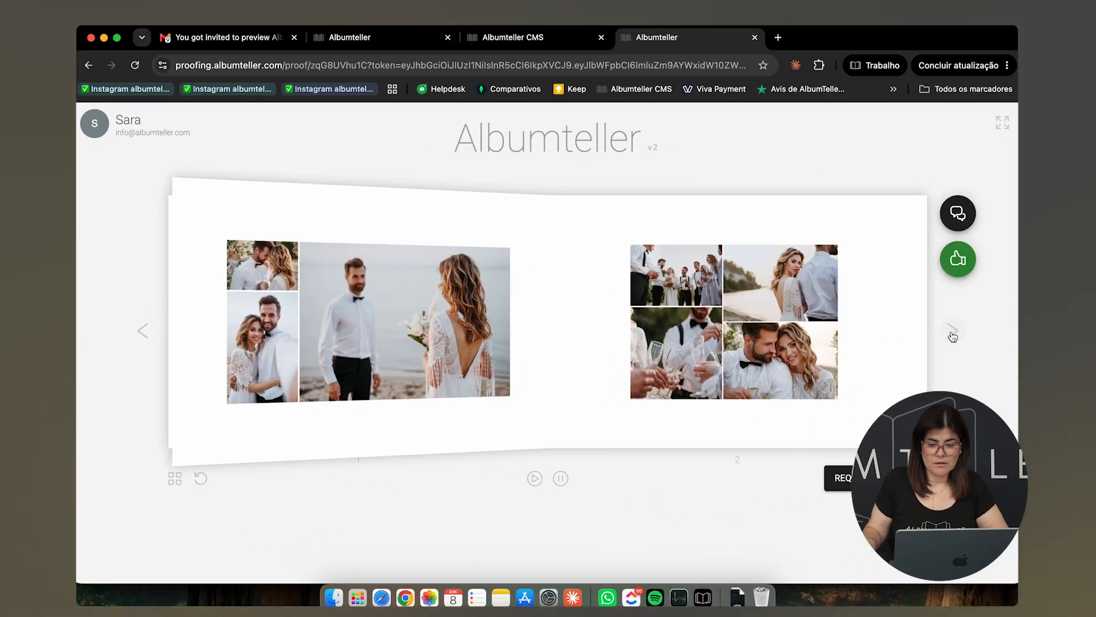
click(958, 269)
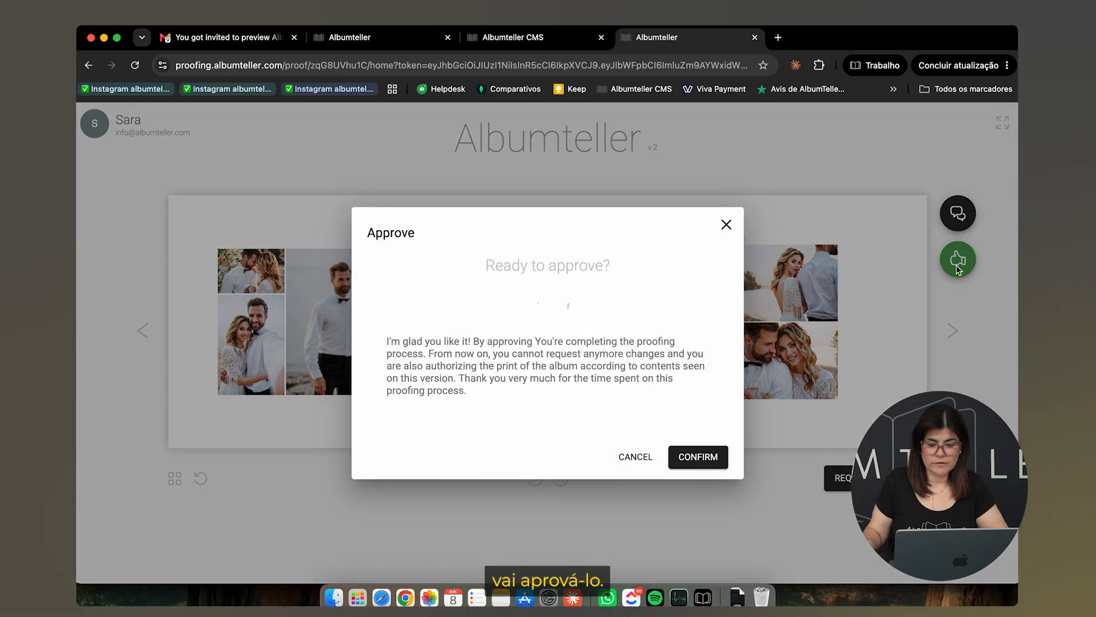
click(706, 464)
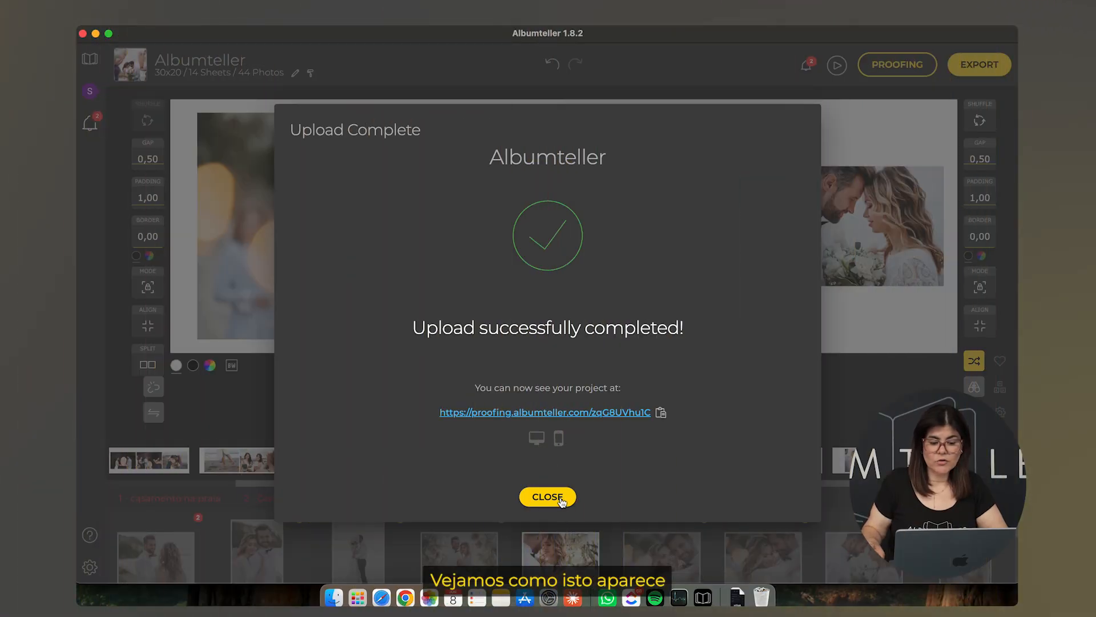
Return to the album overview, refresh Proofing to see the approval, and start exporting the approved album
click(561, 501)
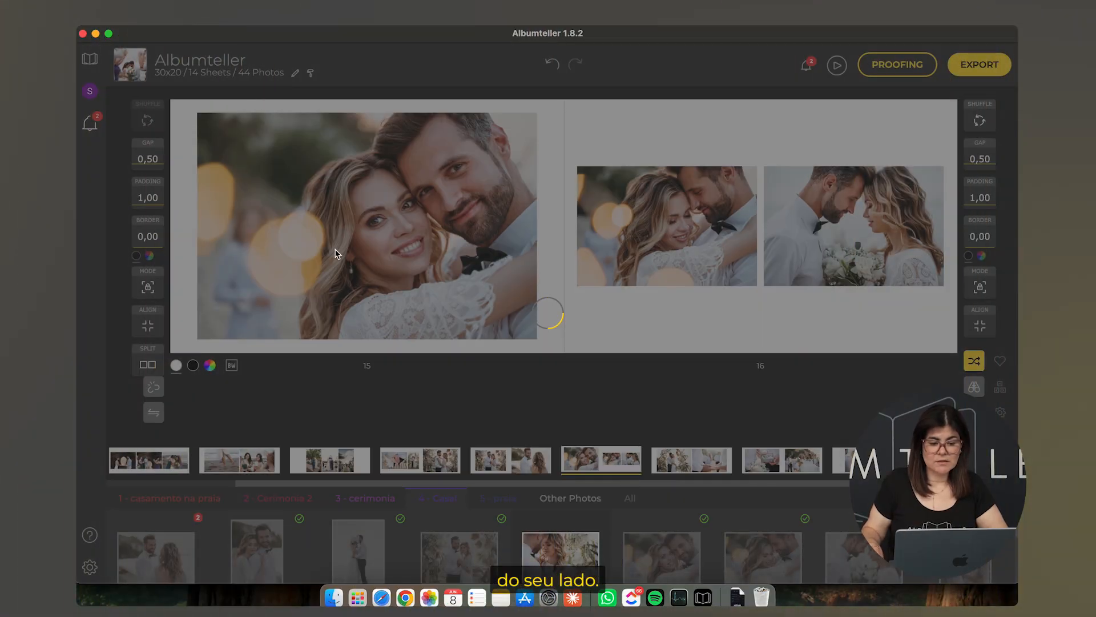
click(91, 91)
click(90, 92)
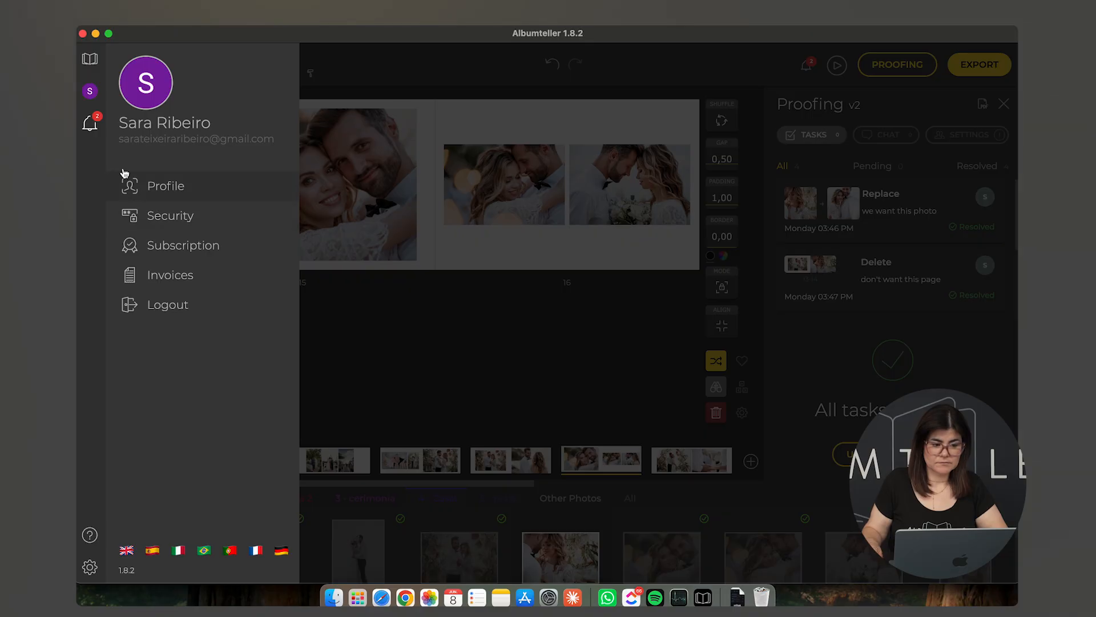
click(89, 59)
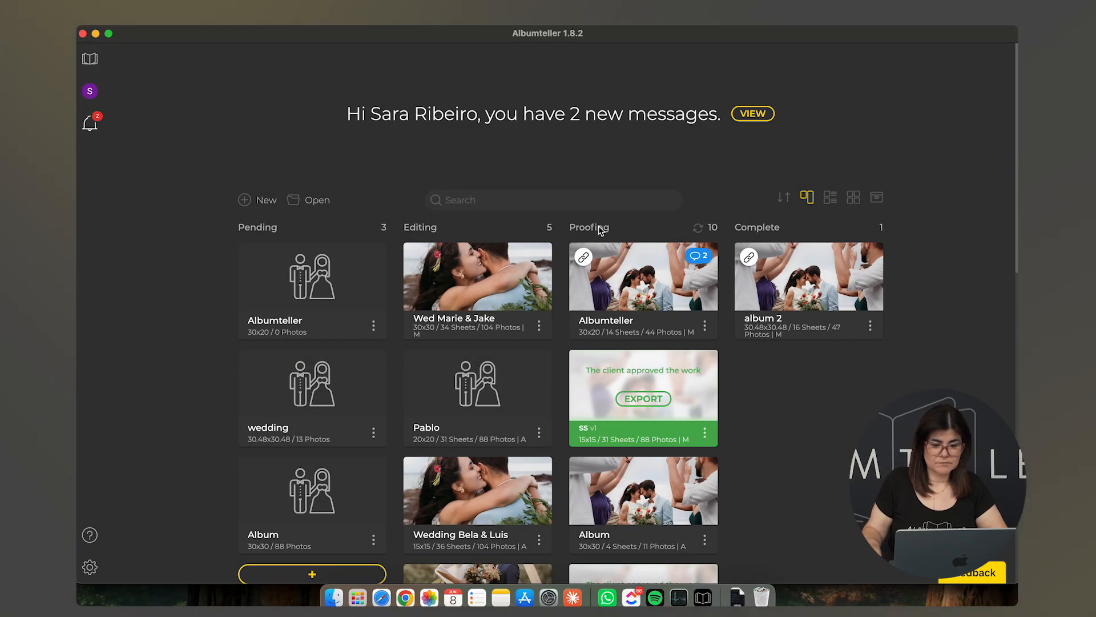
click(698, 229)
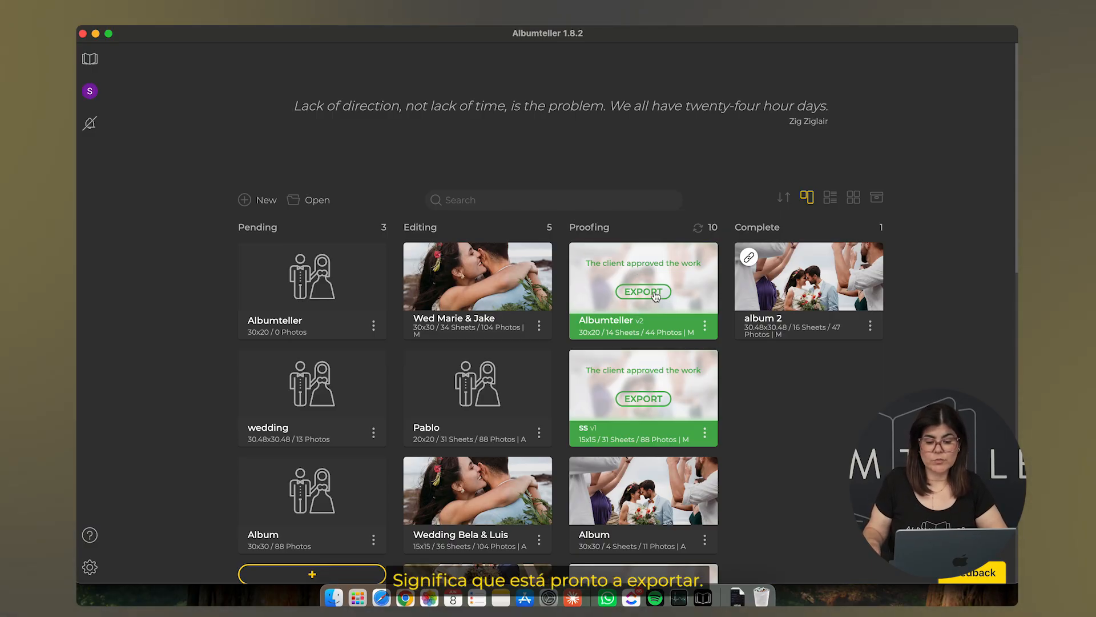
click(655, 292)
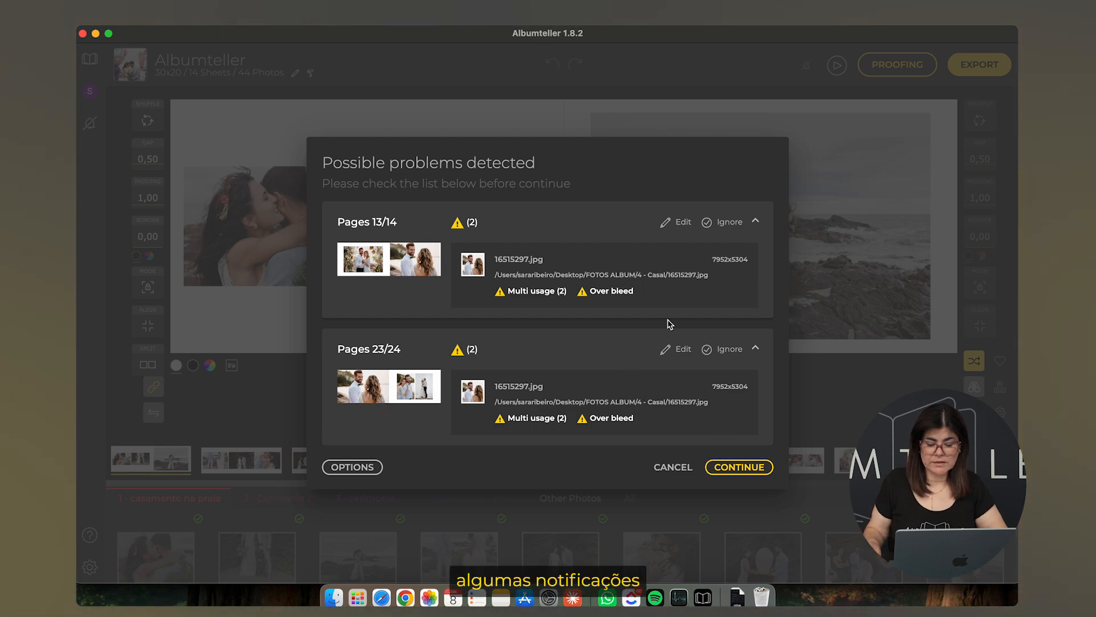
Ignore the warnings on pages 13/14 and 23/24 and set the export folder to FOTOS ALBUM/album
click(730, 225)
click(731, 285)
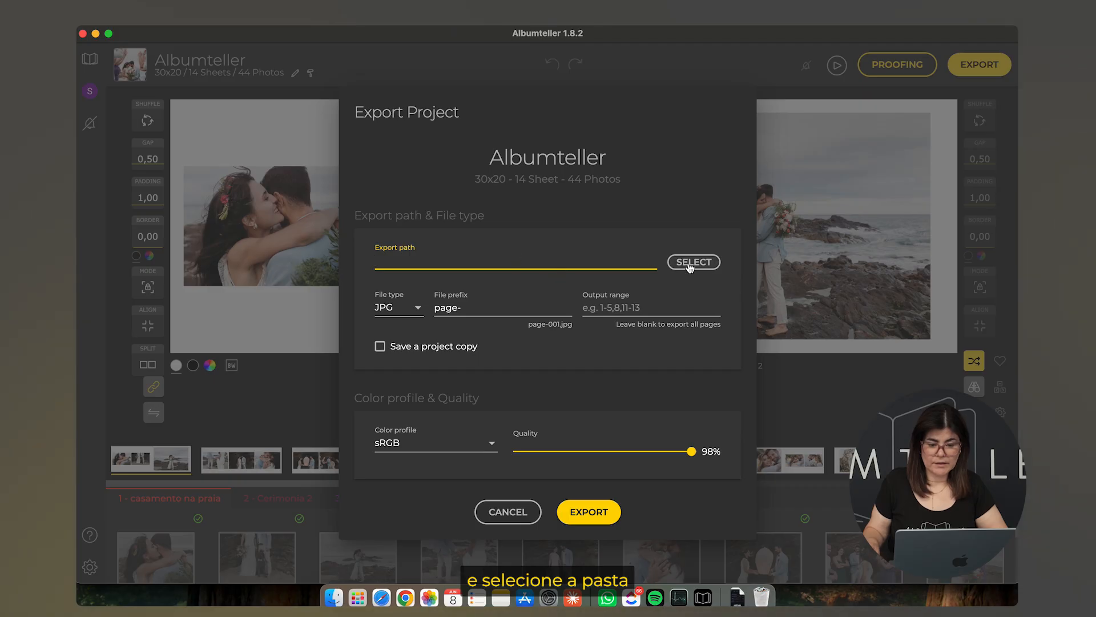
click(690, 263)
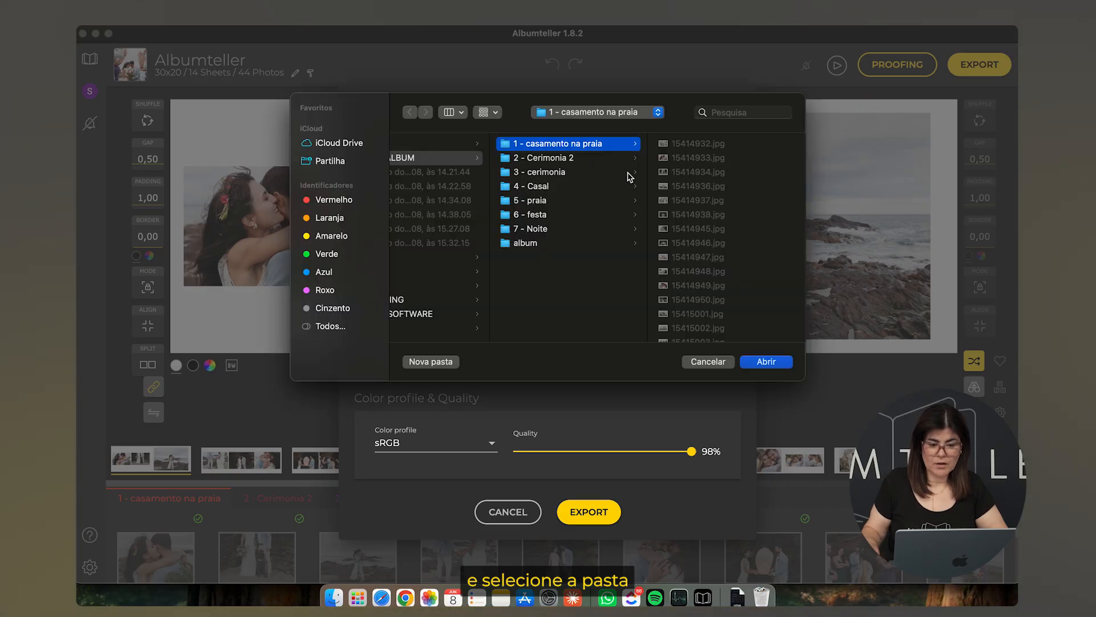
click(539, 245)
click(767, 362)
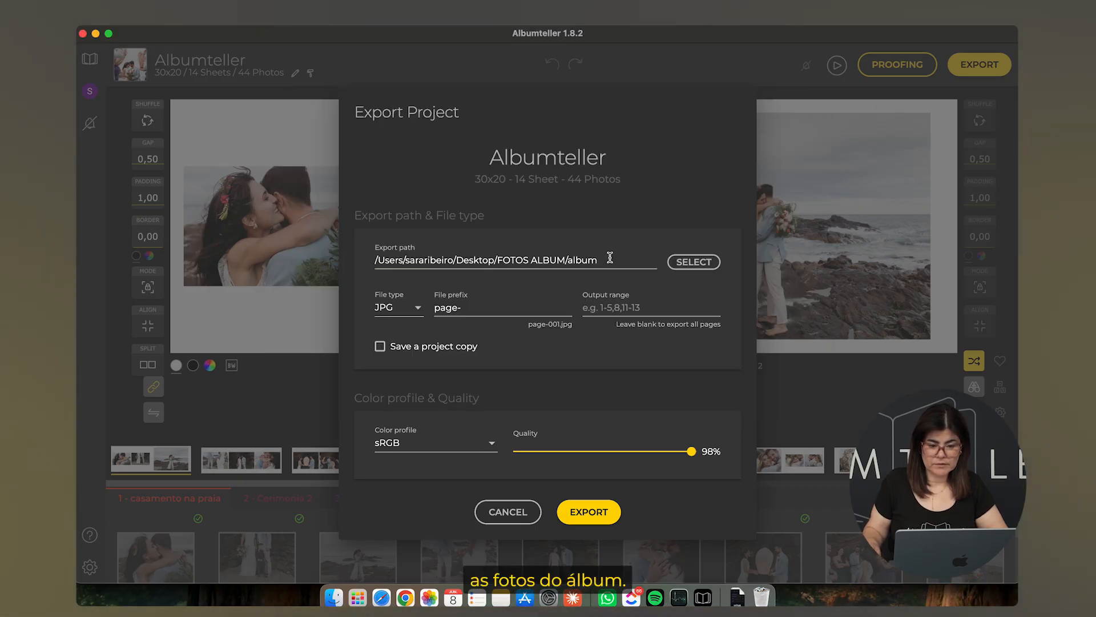
Set the file prefix to the couple's names and export the JPG pages, overwriting existing files
drag(458, 308, 437, 309)
text(pJoa)
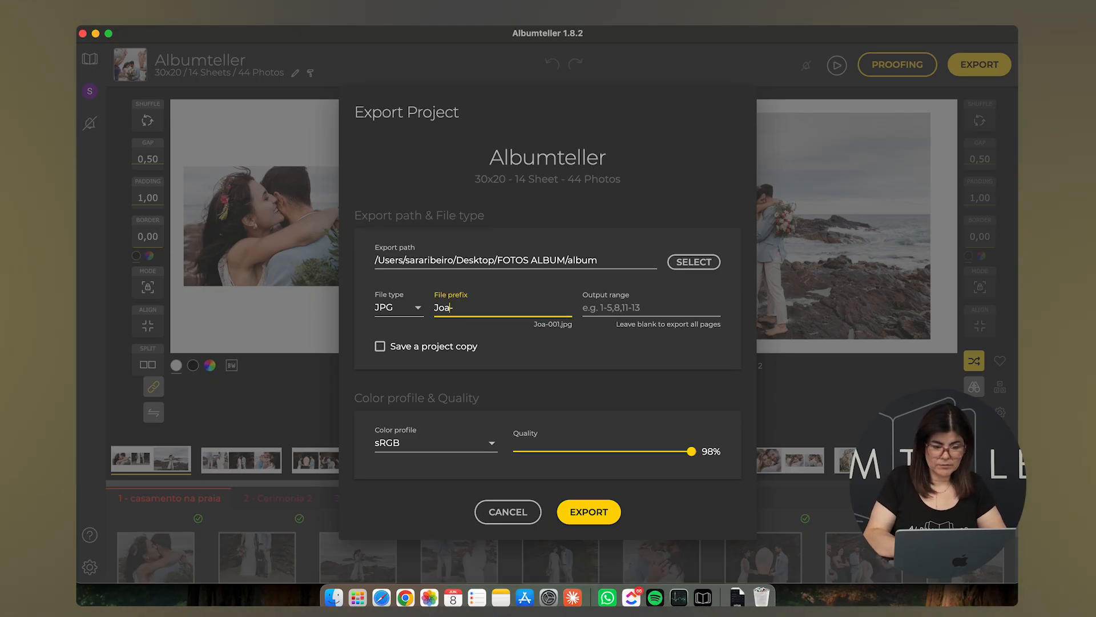
text(na &)
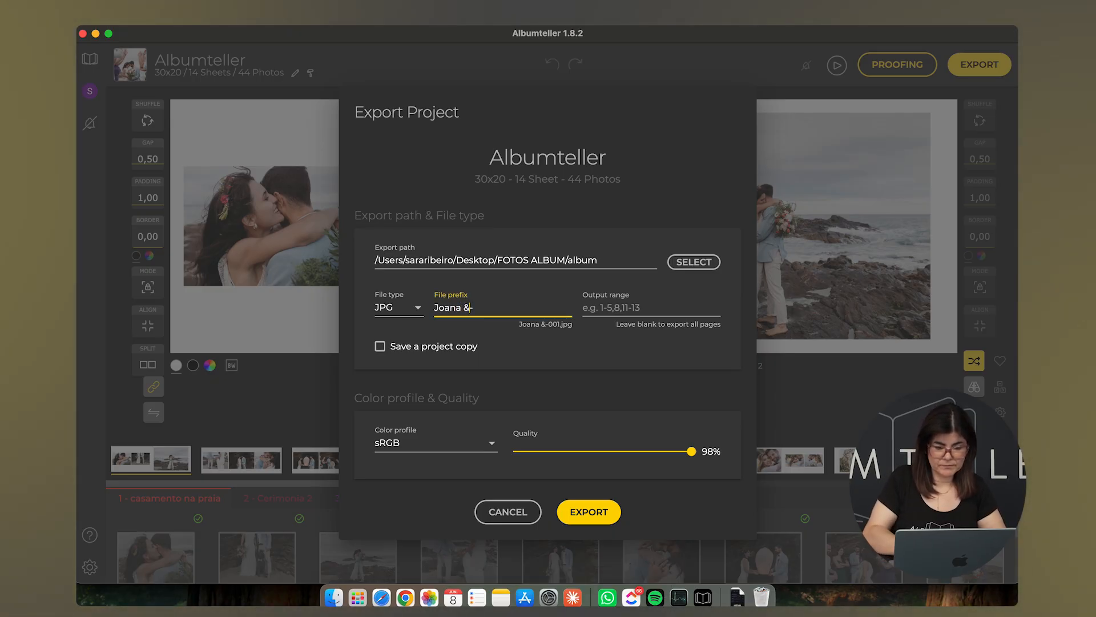
text( Joan)
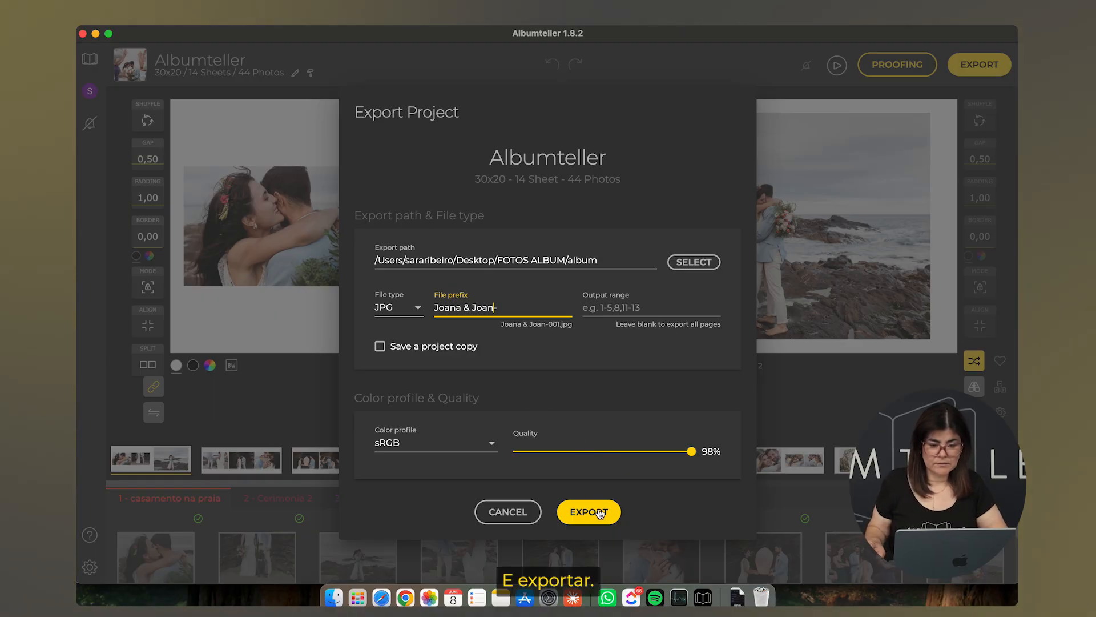
click(599, 512)
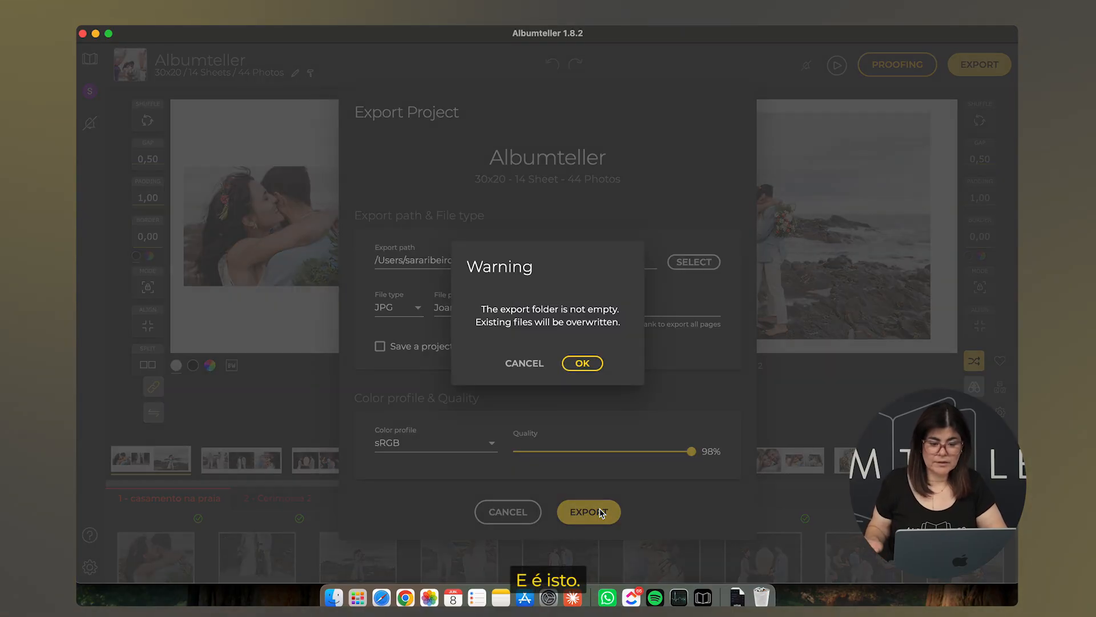
click(588, 364)
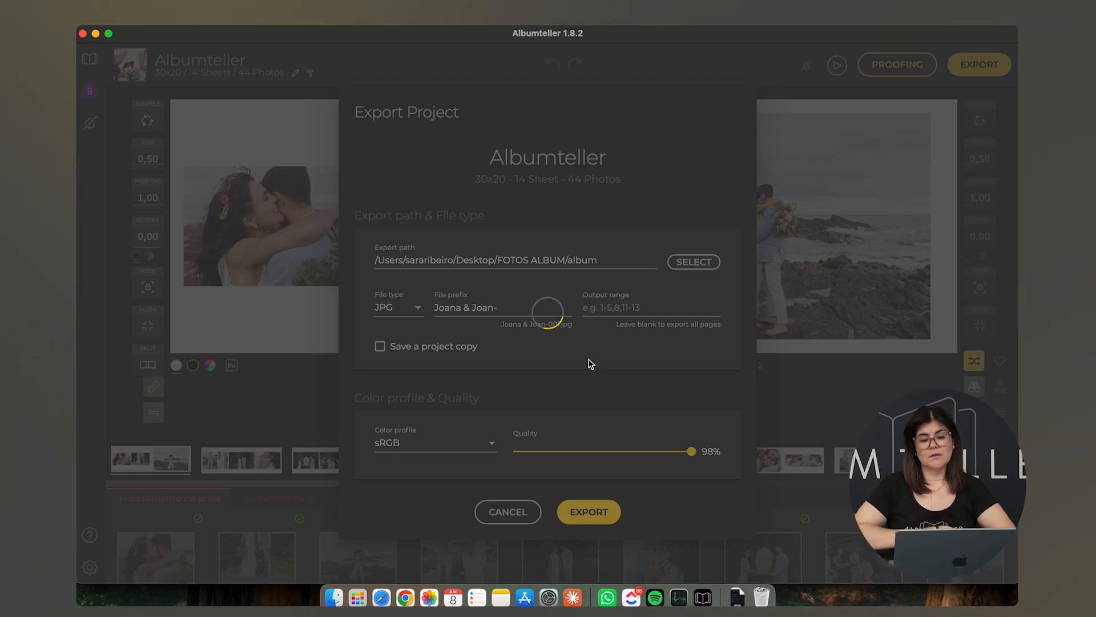